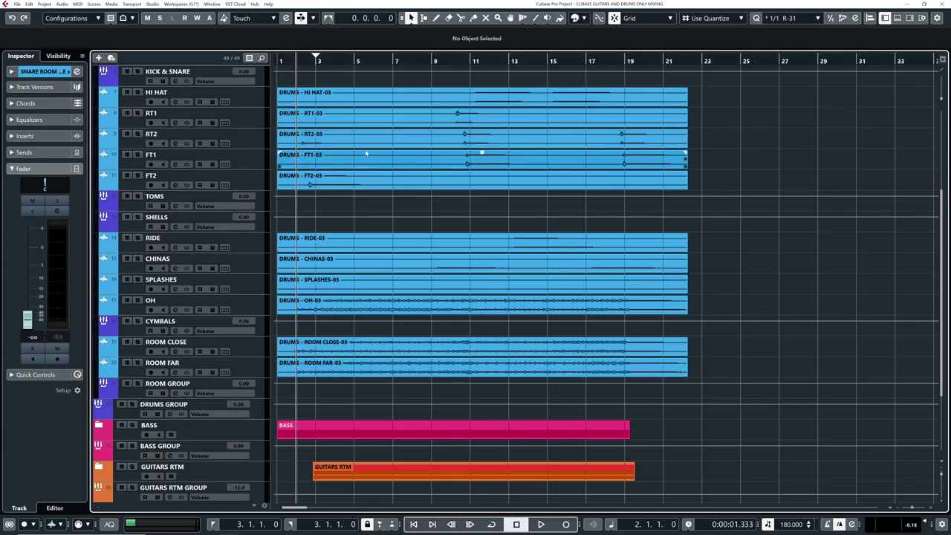
Select the range from bar 3 to bar 7 on the HI HAT track, loop it, and start playback from bar 3
right_click(341, 145)
left_click(354, 146)
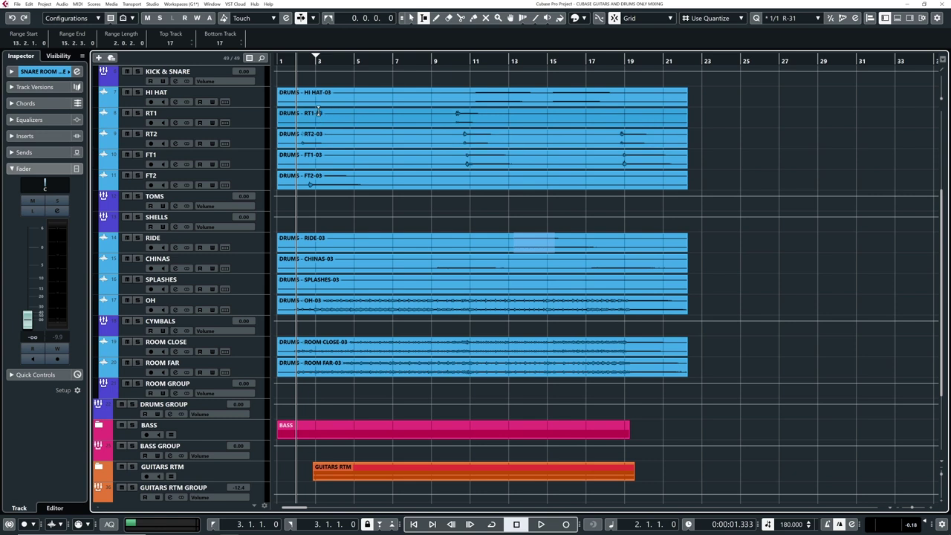
left_click(321, 97)
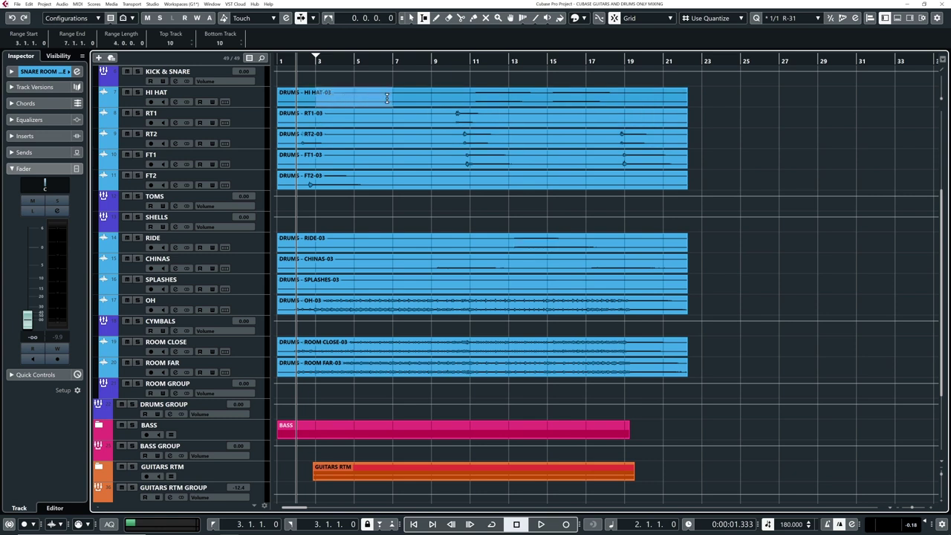
key("p")
left_click(316, 61)
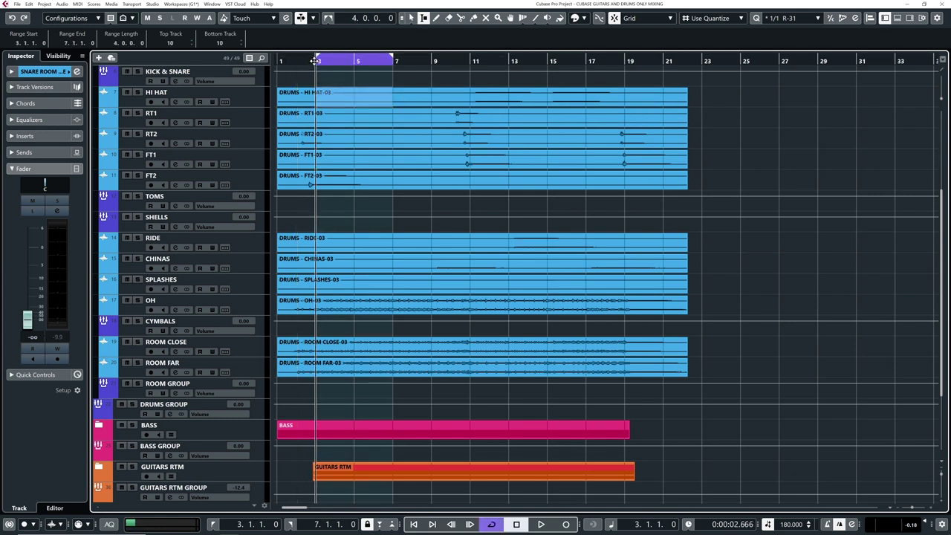
key("1")
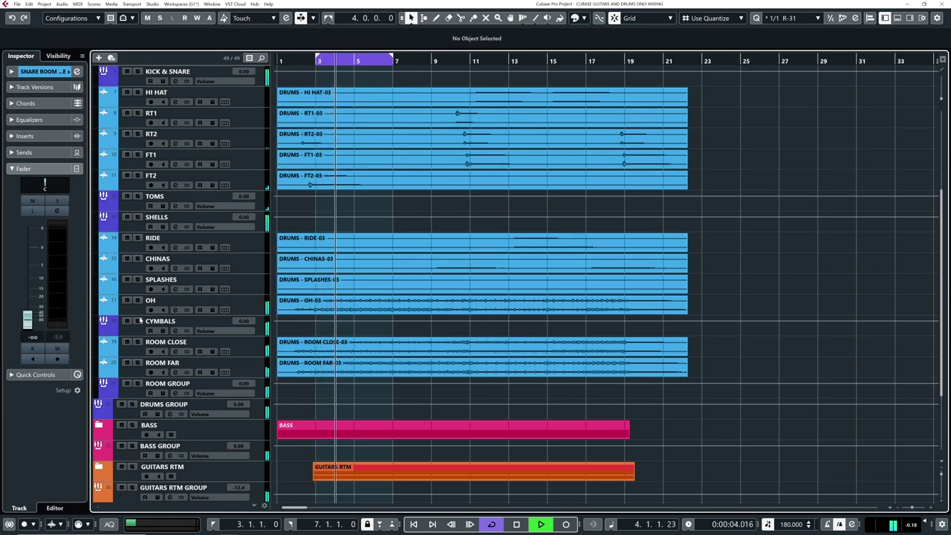
Mute the BASS and GUITARS RTM parts and solo the CYMBALS group
left_click(597, 478)
key("shift+m")
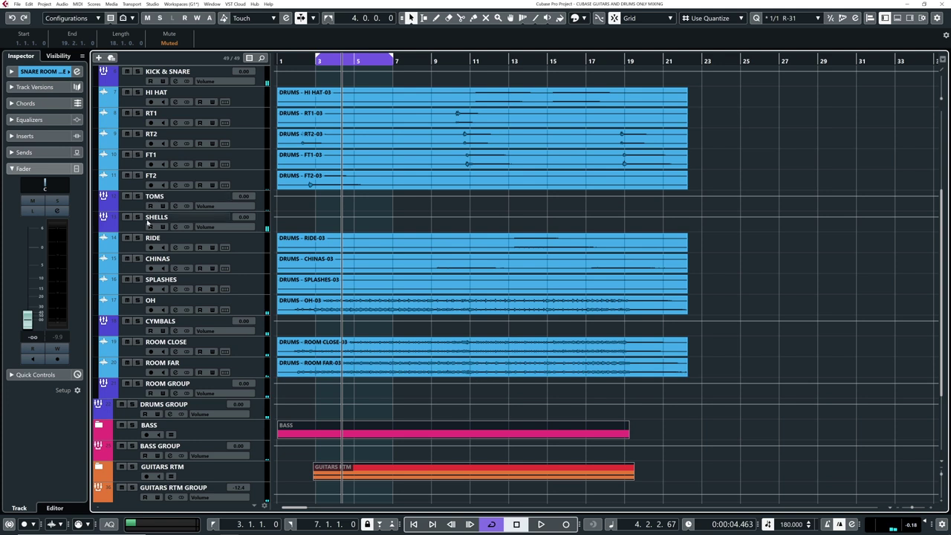
left_click(137, 324)
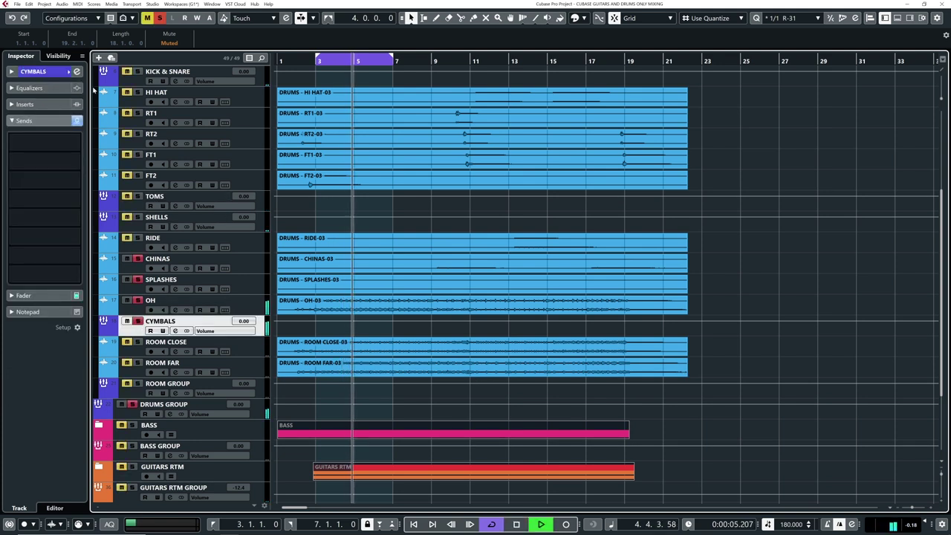
Open the CYMBALS group's channel settings, set the low cut to 484.1 Hz, and compare the sound with the filter off and on
left_click(76, 72)
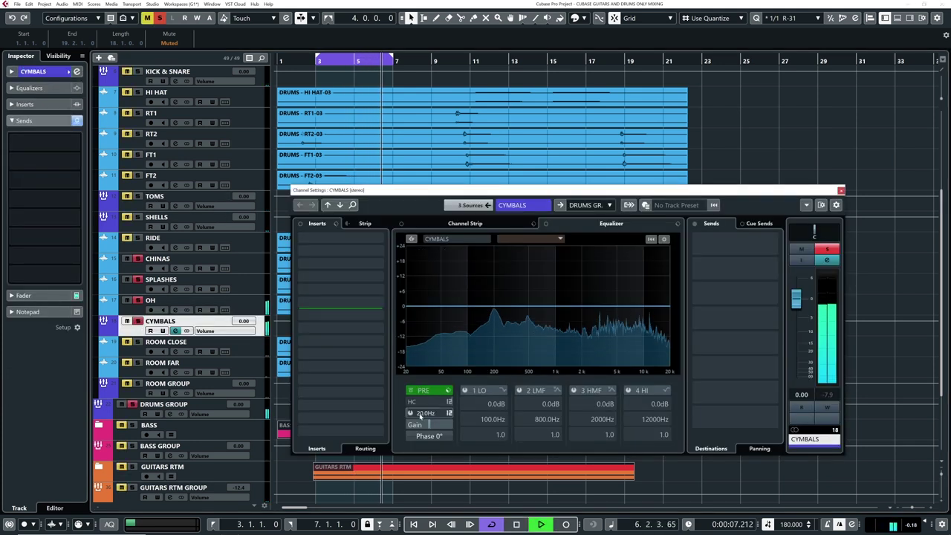
left_click_drag(424, 416, 429, 415)
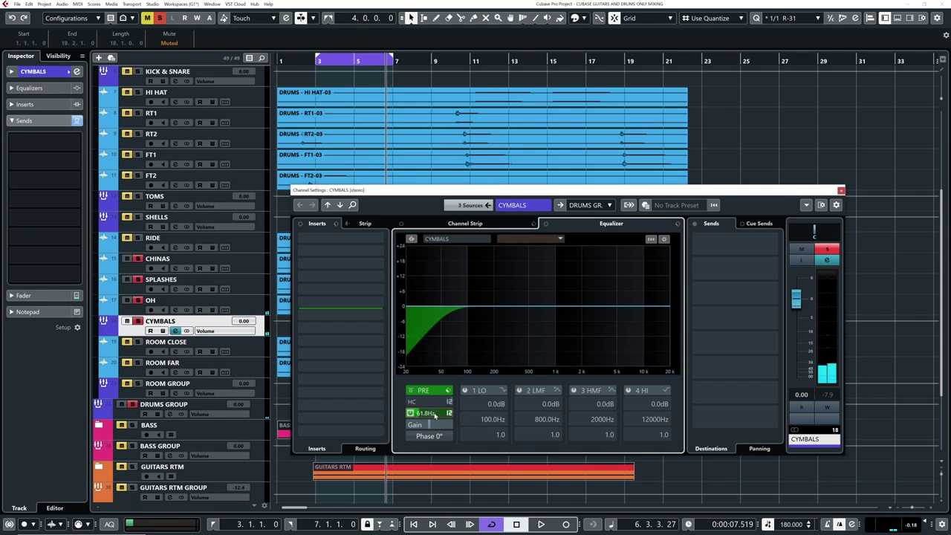
left_click_drag(429, 416, 445, 413)
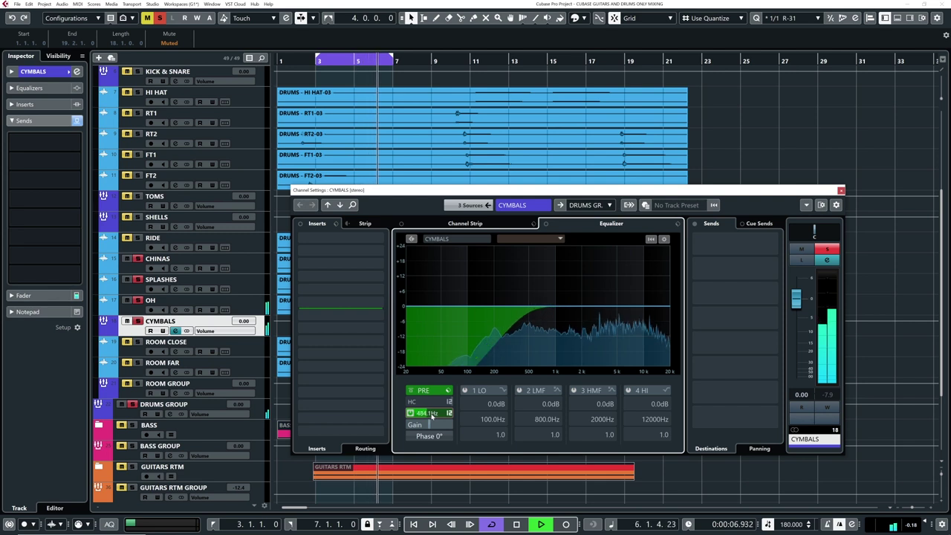
left_click(410, 414)
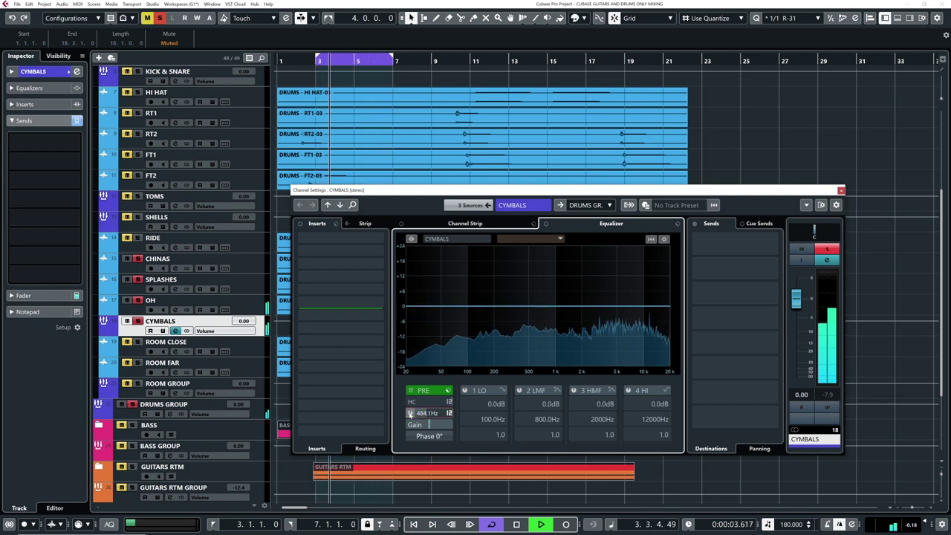
left_click(410, 414)
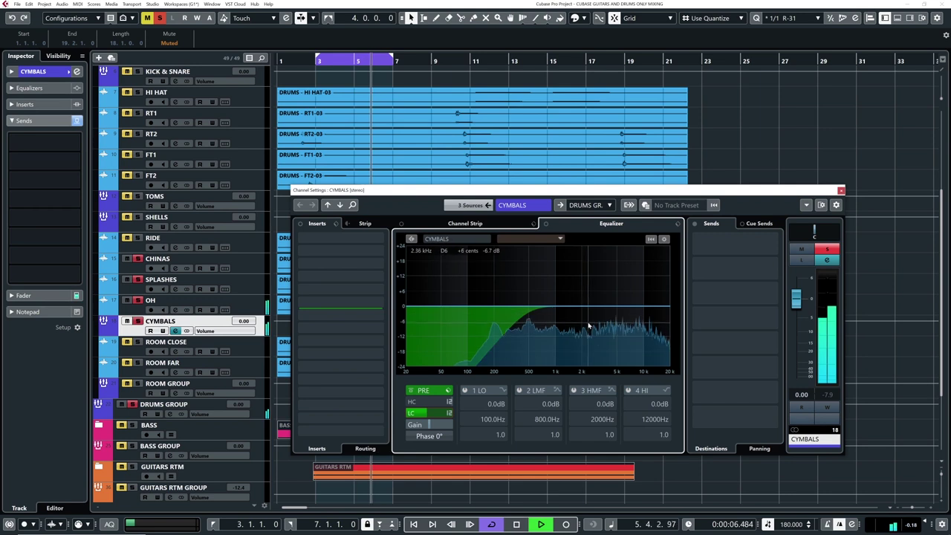
Set CYMBALS EQ band 3 to -3.3 dB at 4624 Hz with Q 0.6 and band 4 to -4.1 dB at 12382 Hz
left_click_drag(589, 312, 602, 301)
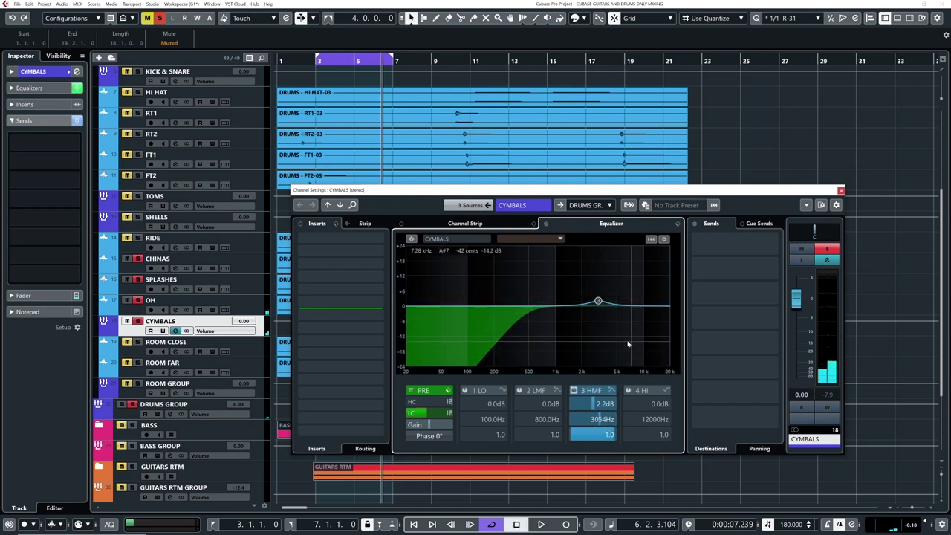
left_click_drag(599, 301, 614, 315)
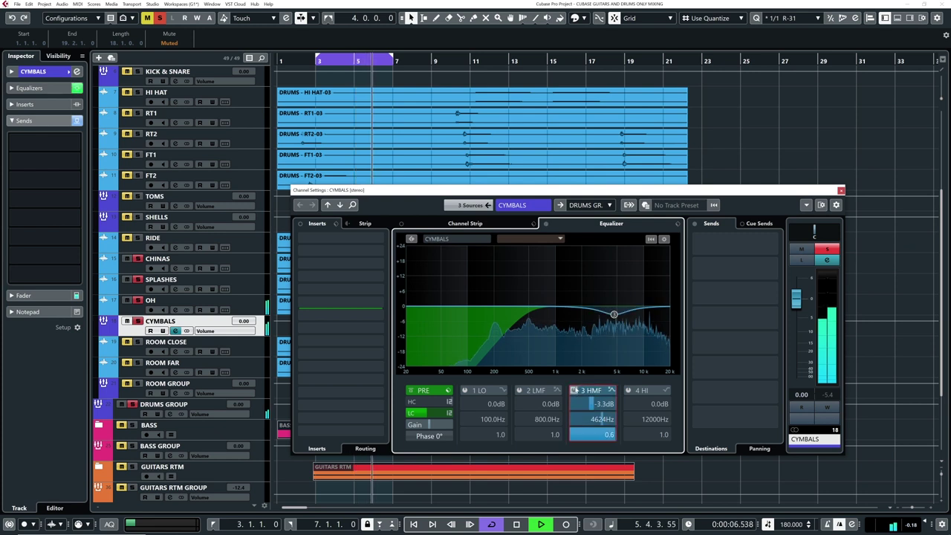
left_click_drag(654, 308, 652, 317)
left_click(547, 225)
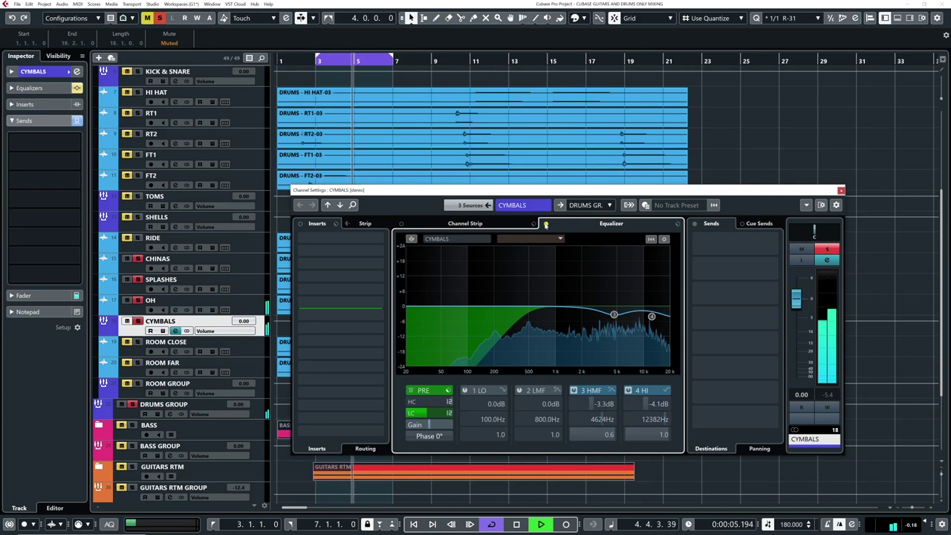
left_click(546, 225)
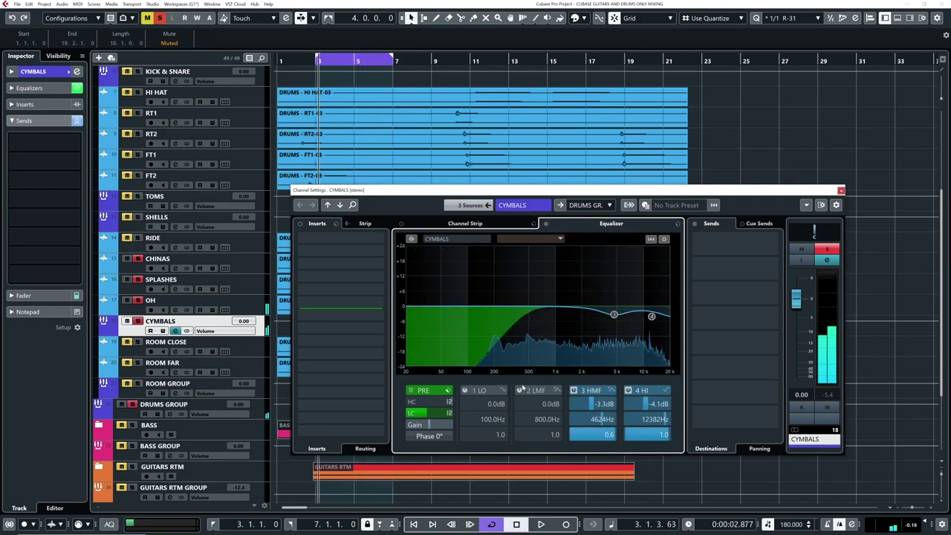
Sweep EQ band 2 as a narrow boost with Q 12.0 to find the harsh resonance, and set it to -6.5 dB at 2070 Hz
left_click(519, 391)
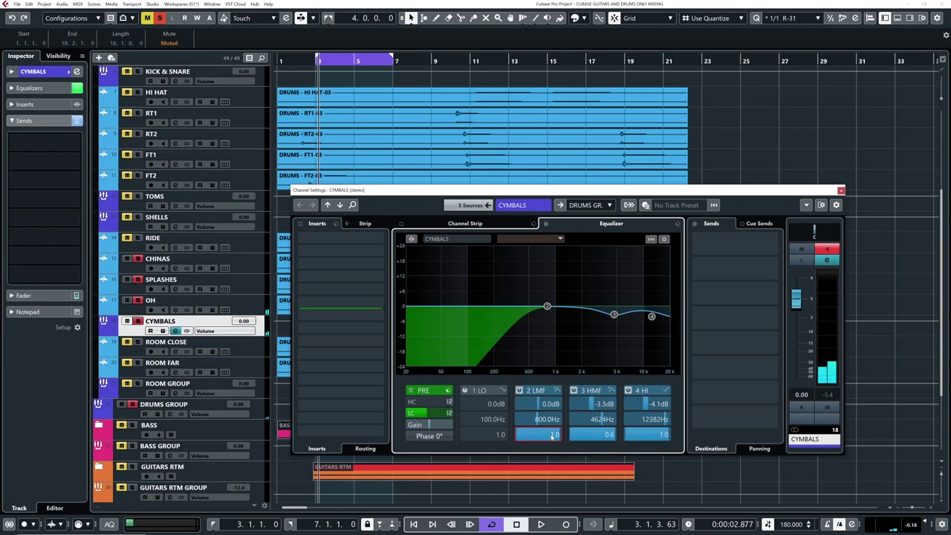
key("space")
left_click_drag(547, 306, 575, 272)
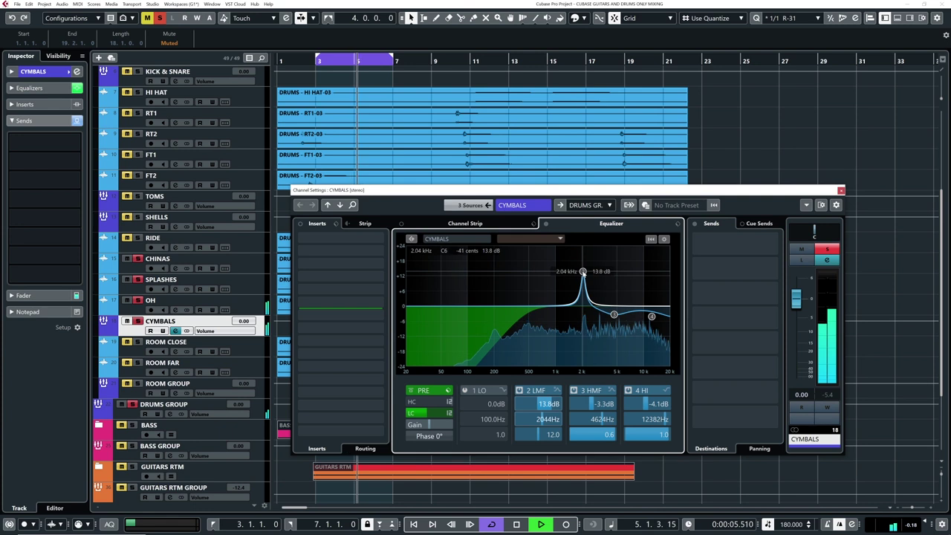
left_click_drag(584, 274, 584, 275)
key("space")
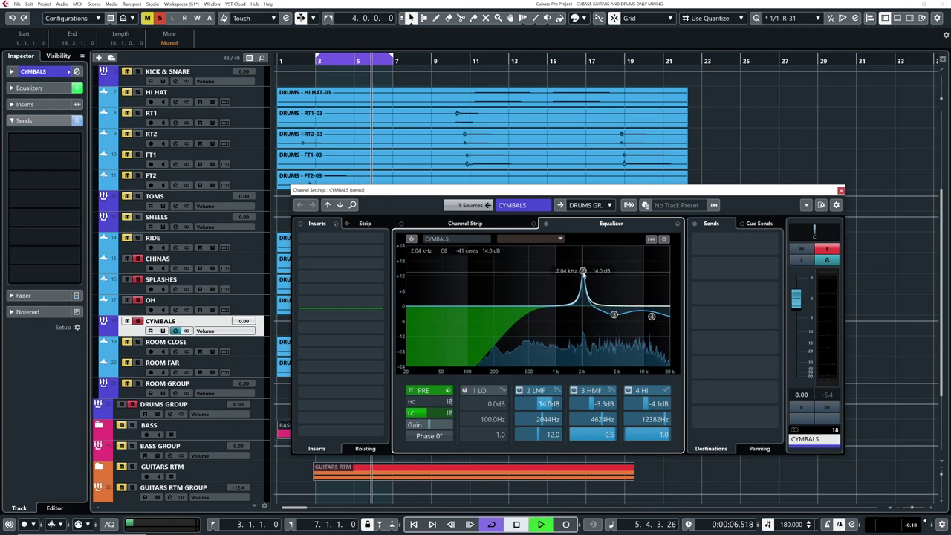
left_click_drag(583, 272, 585, 322)
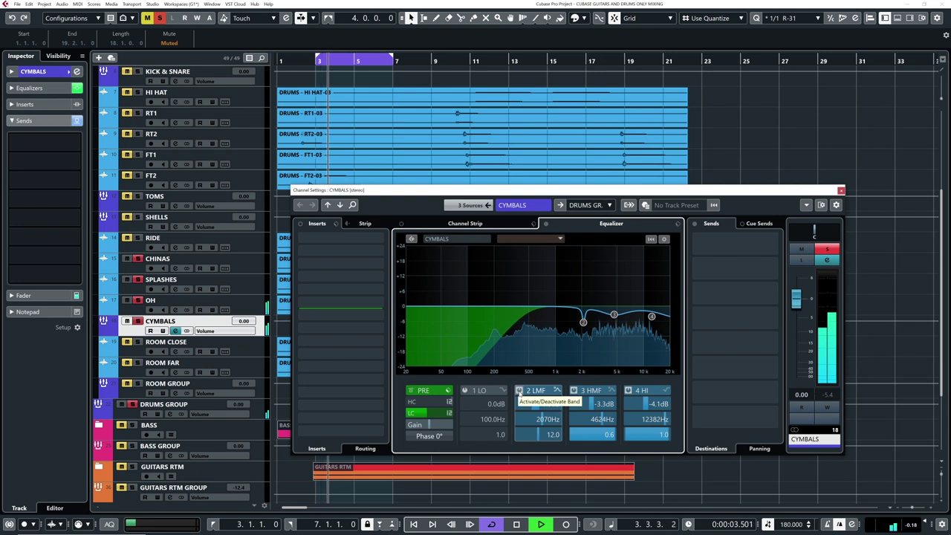
left_click(519, 391)
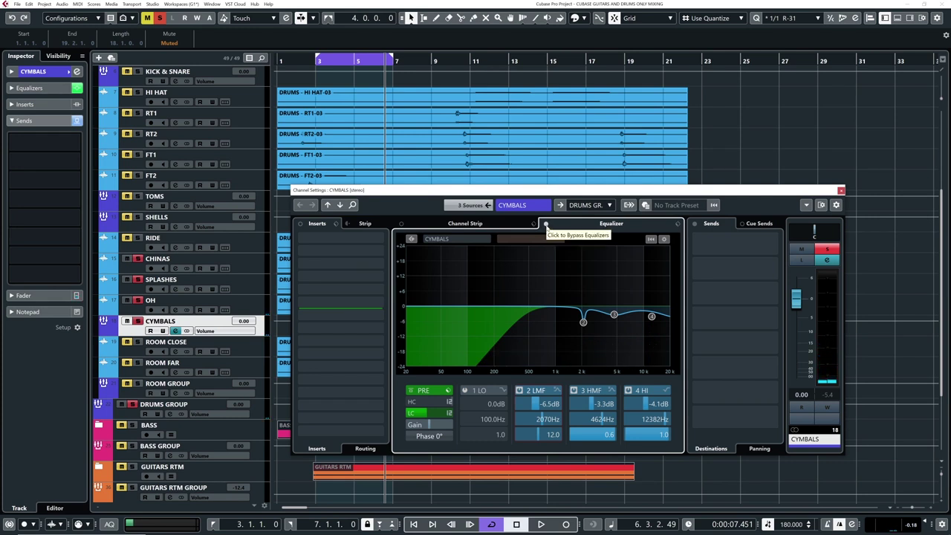
Compare the soloed cymbals with the equalizer bypassed and active, and adjust band 4 to -3.5 dB at 12707 Hz
left_click(546, 223)
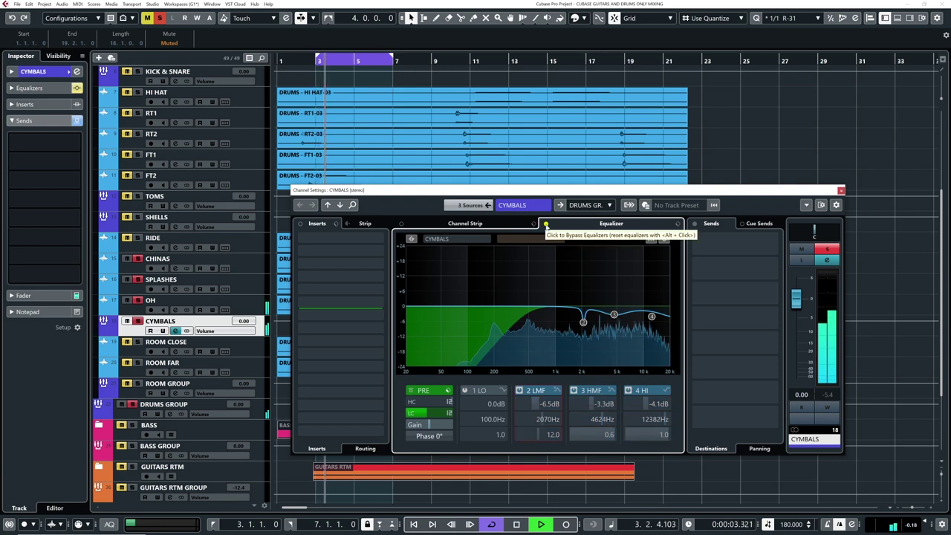
left_click(545, 223)
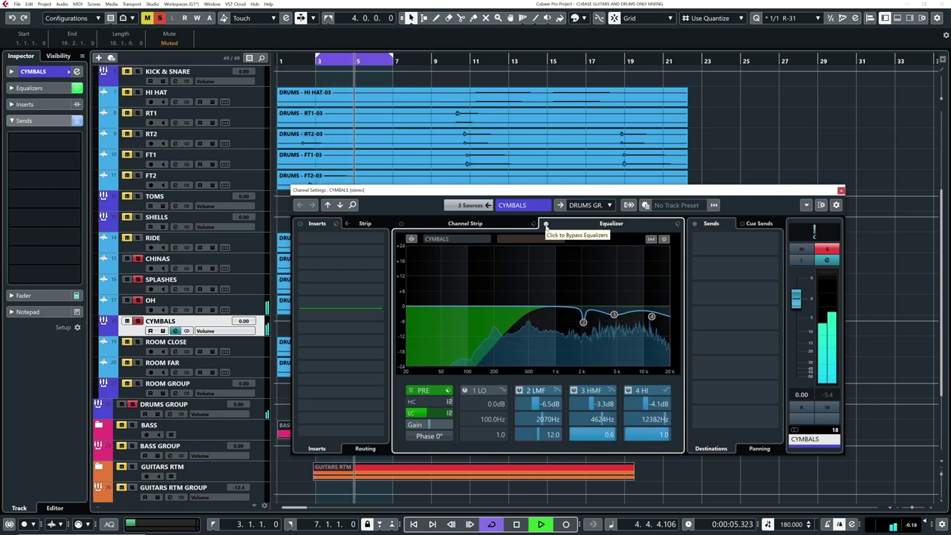
left_click(546, 223)
left_click(546, 224)
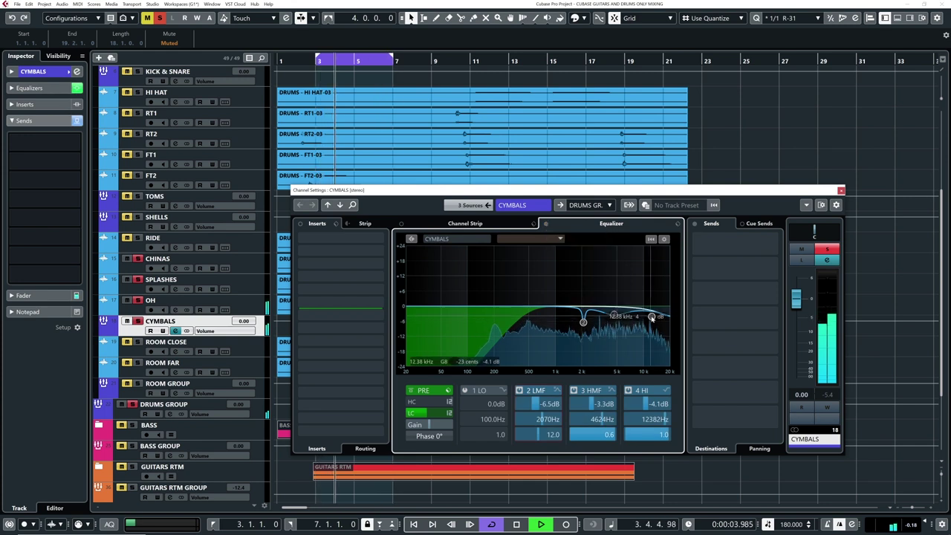
left_click_drag(652, 316, 653, 316)
key("space")
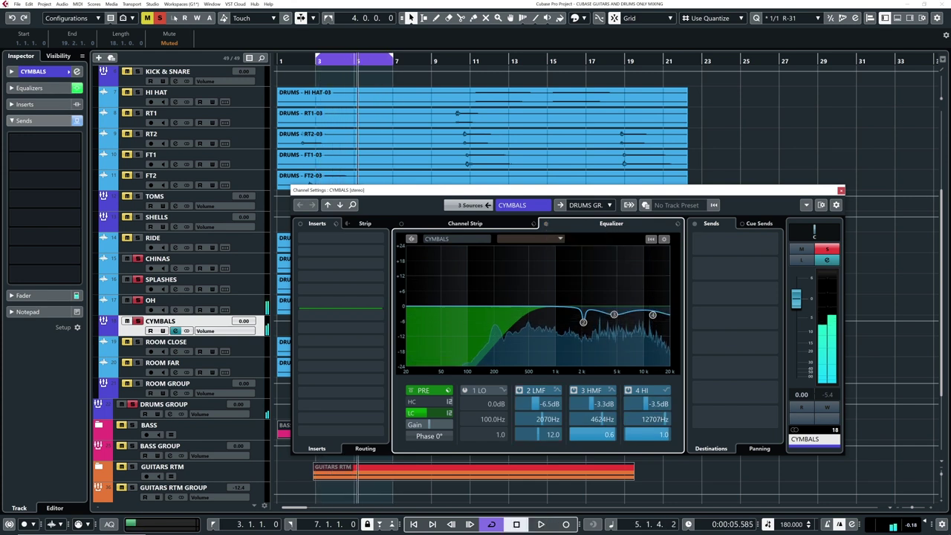
Clear all solos and play the full drum mix, comparing it with the CYMBALS equalizer bypassed and active
left_click(160, 18)
left_click(290, 62)
key("space")
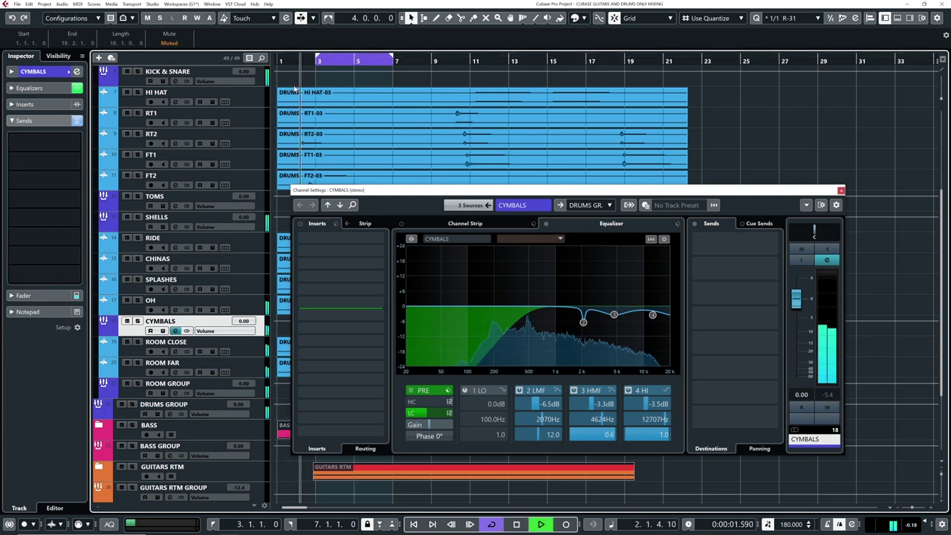
left_click(546, 224)
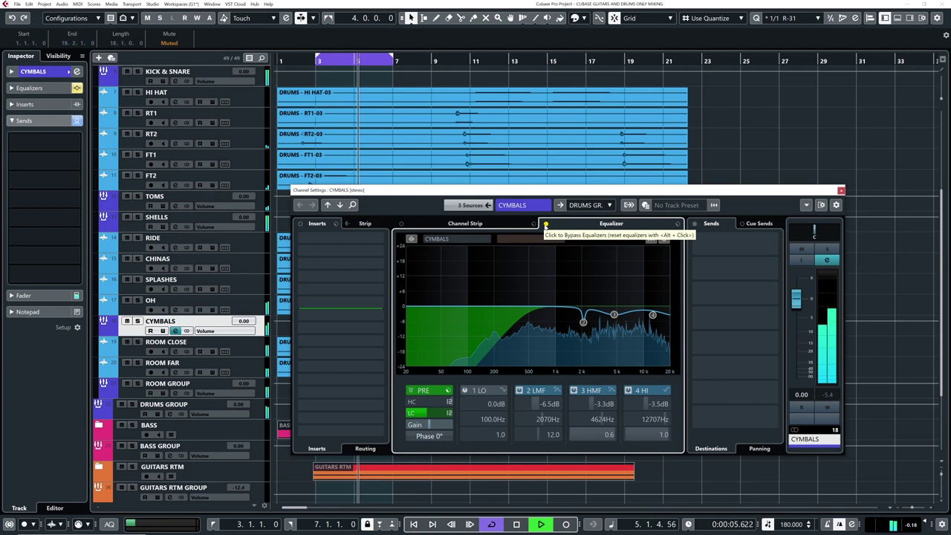
left_click(545, 223)
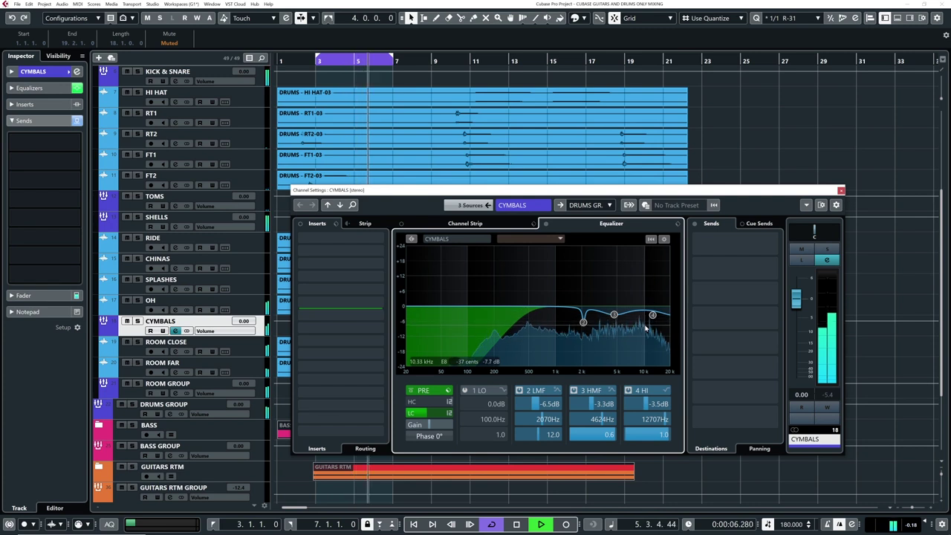
Insert the Steinberg Compressor from the Dynamics category in the first insert slot of the CYMBALS channel
left_click(334, 237)
type("comp")
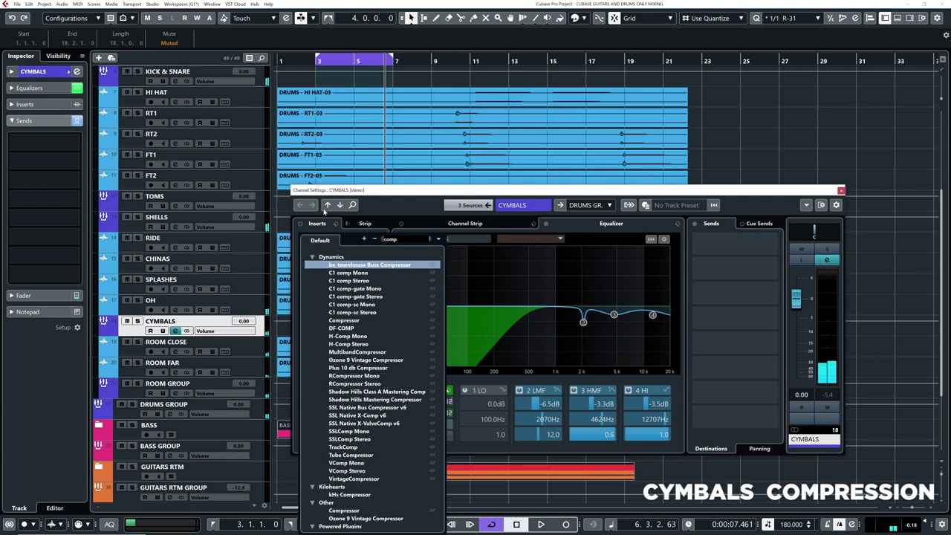
type("ress")
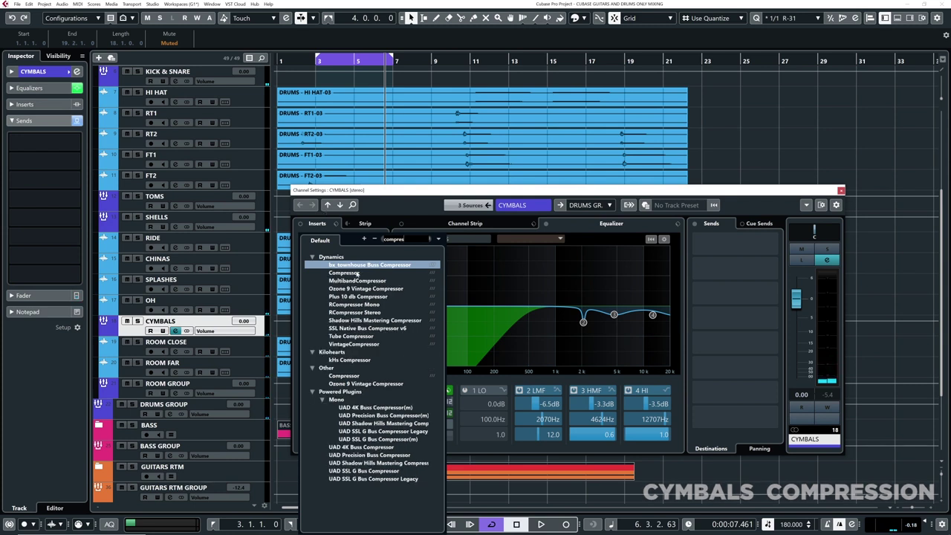
left_click(344, 273)
left_click(312, 239)
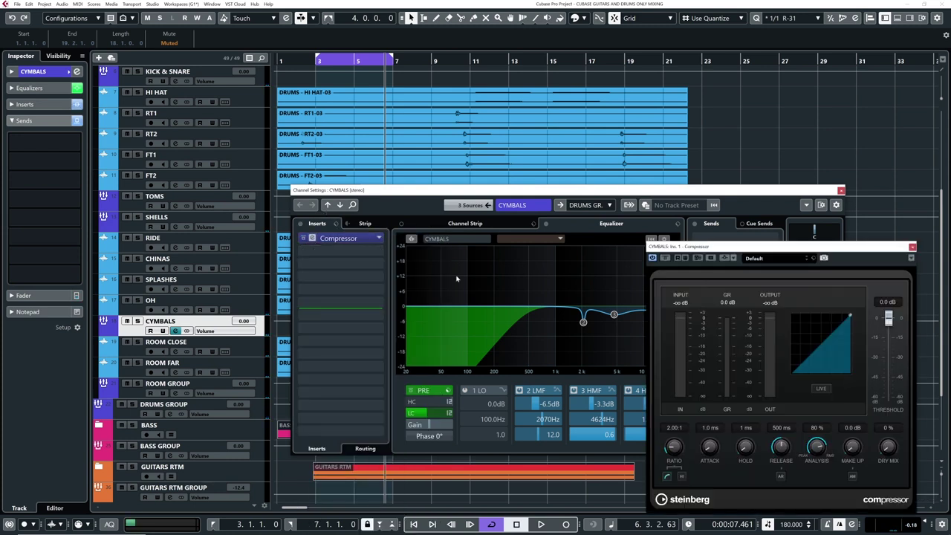
Solo CYMBALS and set its Compressor to 0.1 ms attack, 40 ms release, -23.6 dB threshold and 1.8 dB make-up gain
left_click_drag(692, 246, 379, 172)
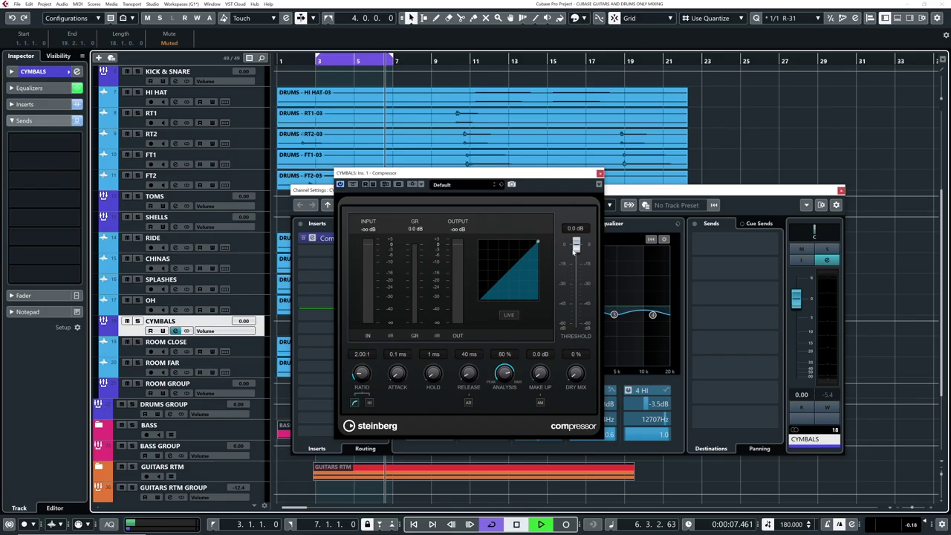
left_click(137, 321)
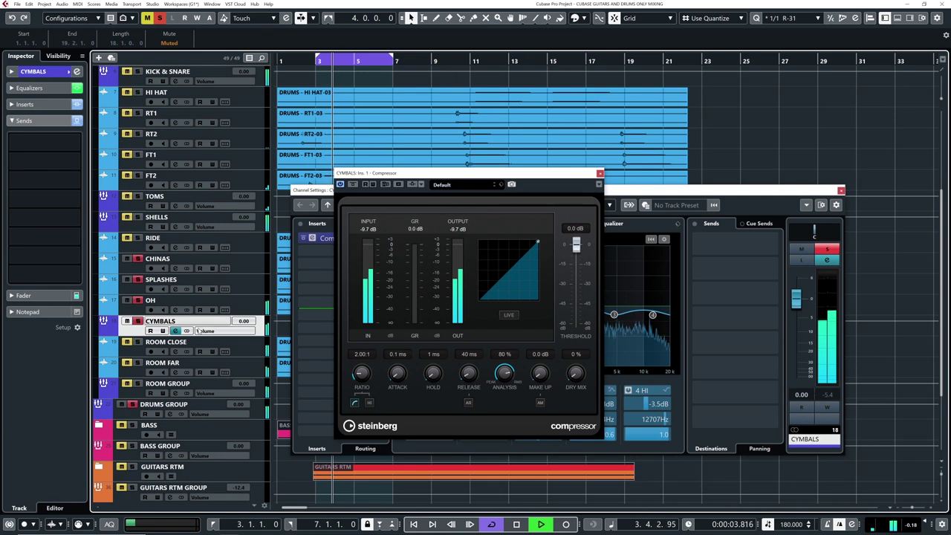
left_click_drag(577, 246, 578, 250)
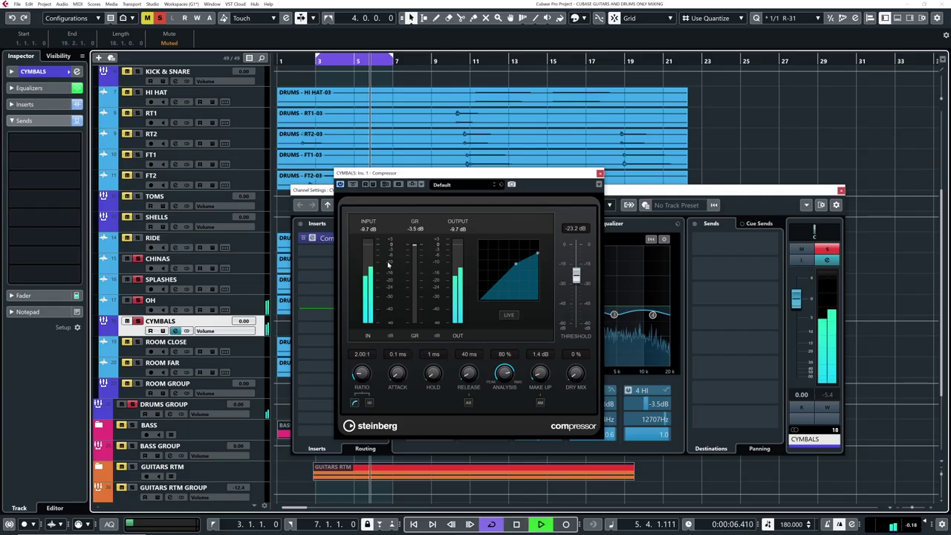
left_click(353, 184)
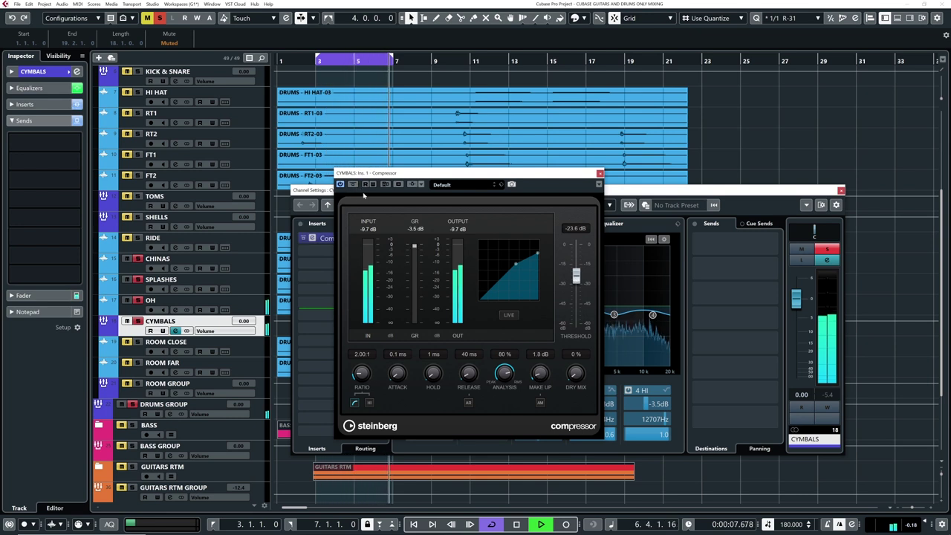
Clear the solos and play the compressed cymbals within the full drum mix from bar 3
left_click(159, 19)
left_click(313, 61)
key("space")
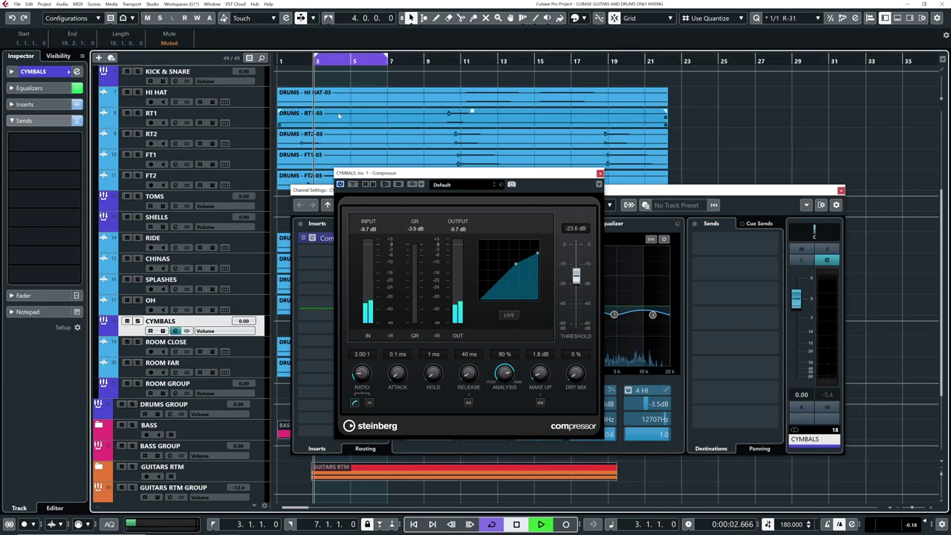
Close the CYMBALS compressor and channel settings, stop playback, and play the ROOM GROUP in solo
left_click(599, 174)
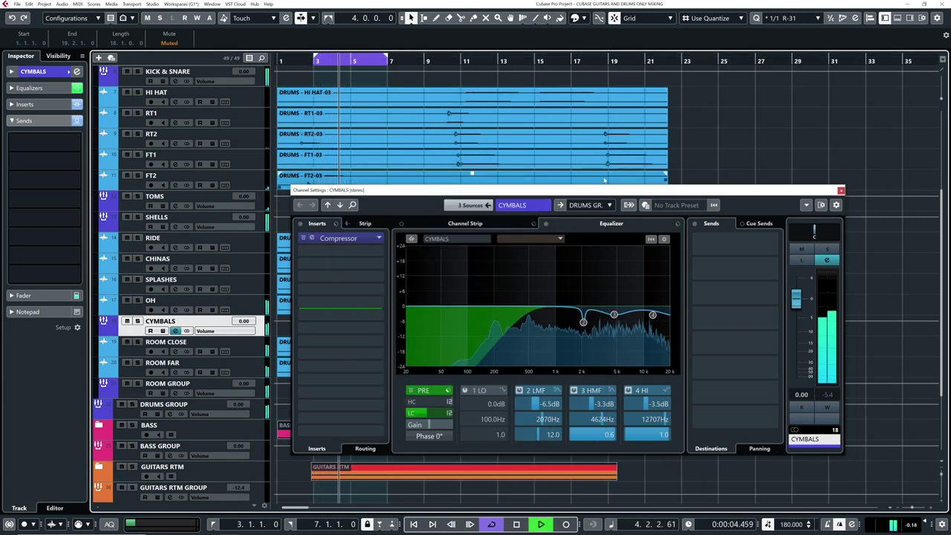
left_click(841, 191)
key("space")
left_click(137, 384)
left_click(137, 392)
key("space")
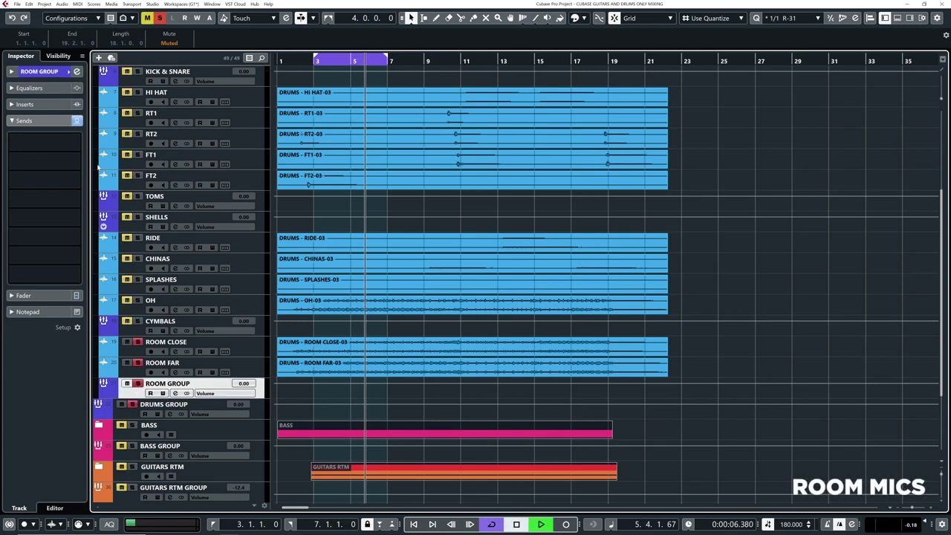
Open the ROOM GROUP channel settings, solo it, and set its equalizer to a 61.8 Hz low cut and a -5.1 dB low-mid dip at 431.5 Hz
left_click(77, 72)
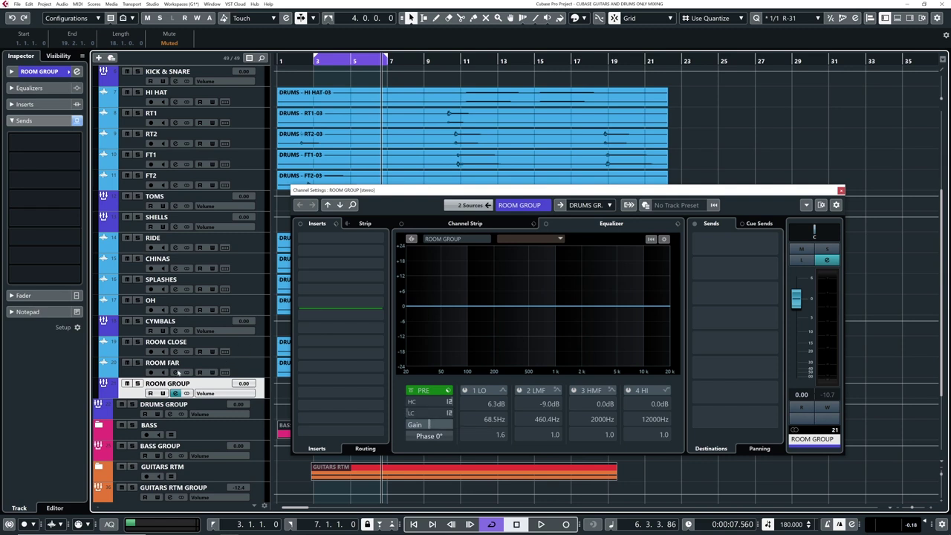
left_click(137, 383)
key("space")
left_click(427, 413)
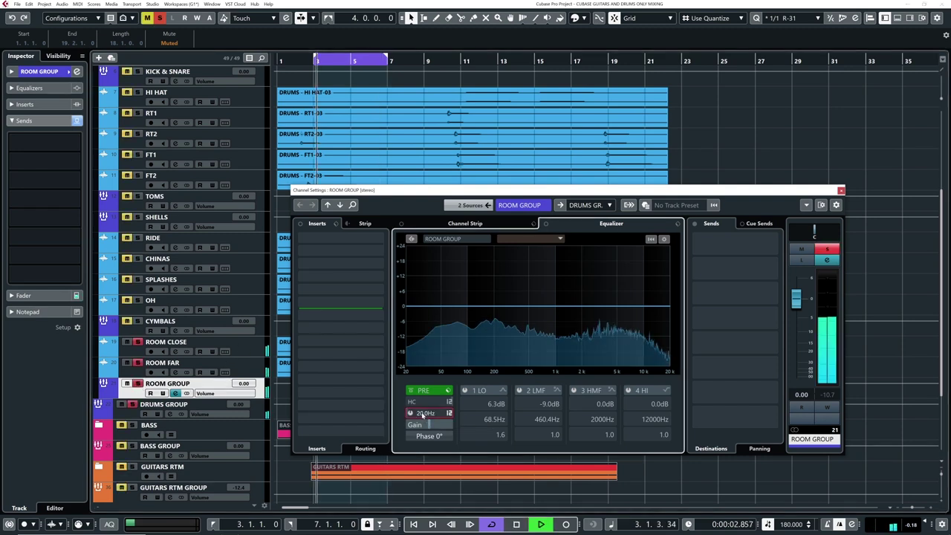
left_click_drag(428, 417, 439, 418)
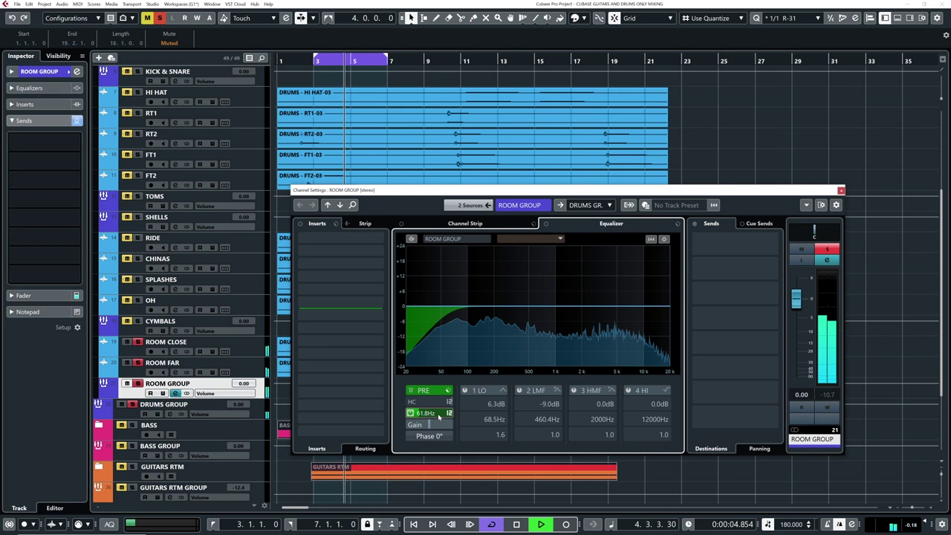
left_click_drag(527, 299, 524, 324)
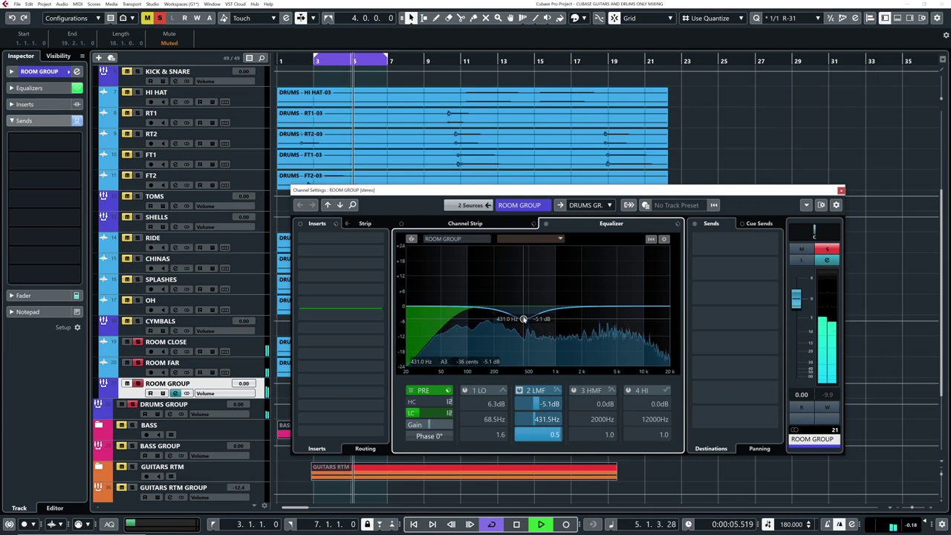
key("space")
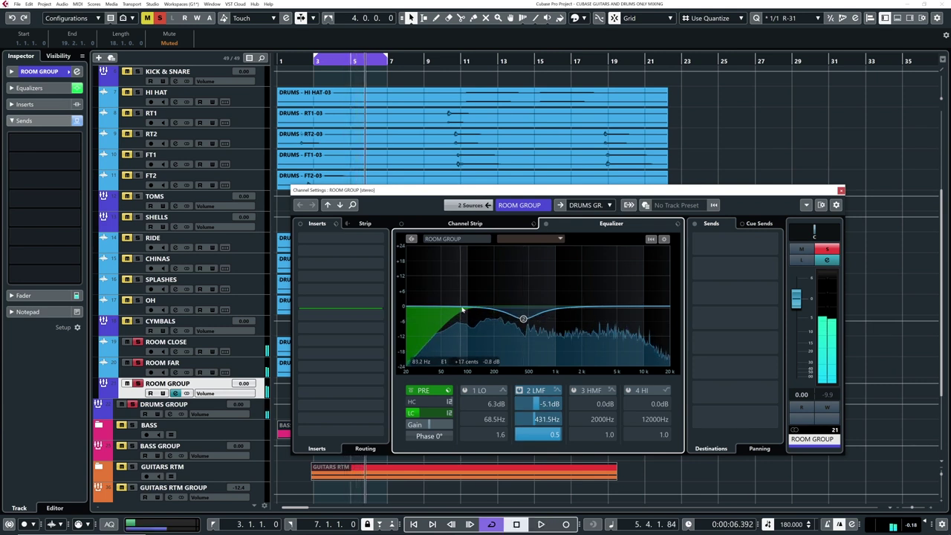
Enable the ROOM GROUP's low EQ band and boost it 11.4 dB at 55.0 Hz while auditioning other frequencies
left_click(466, 391)
left_click_drag(454, 292, 448, 276)
key("space")
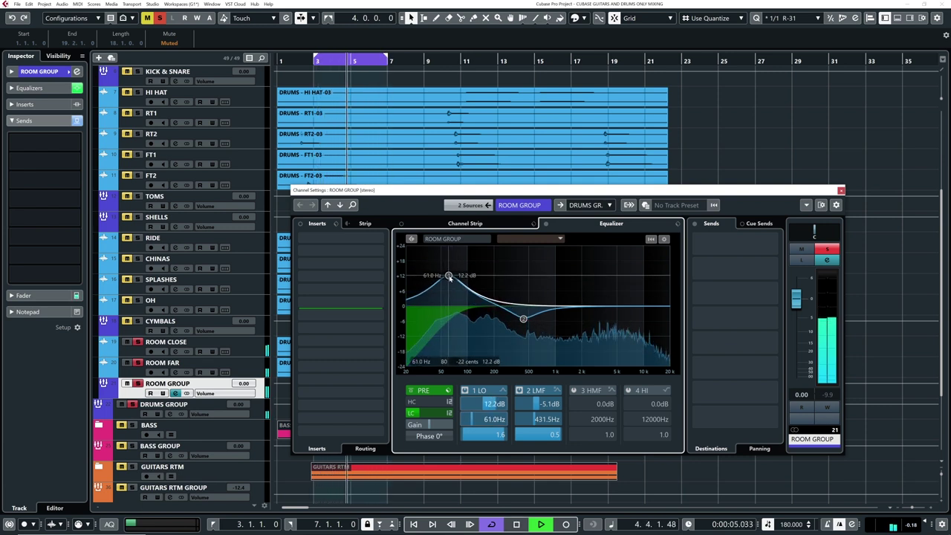
key("space")
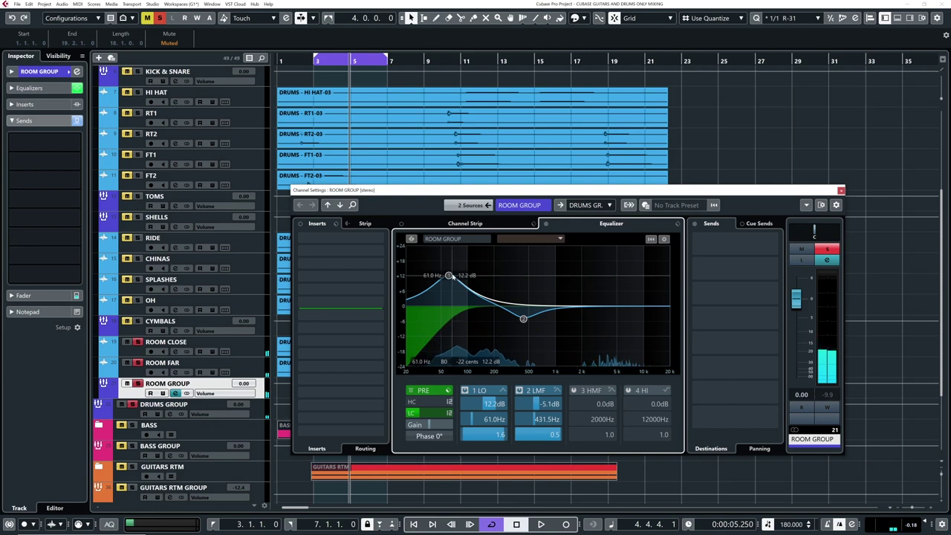
key("space")
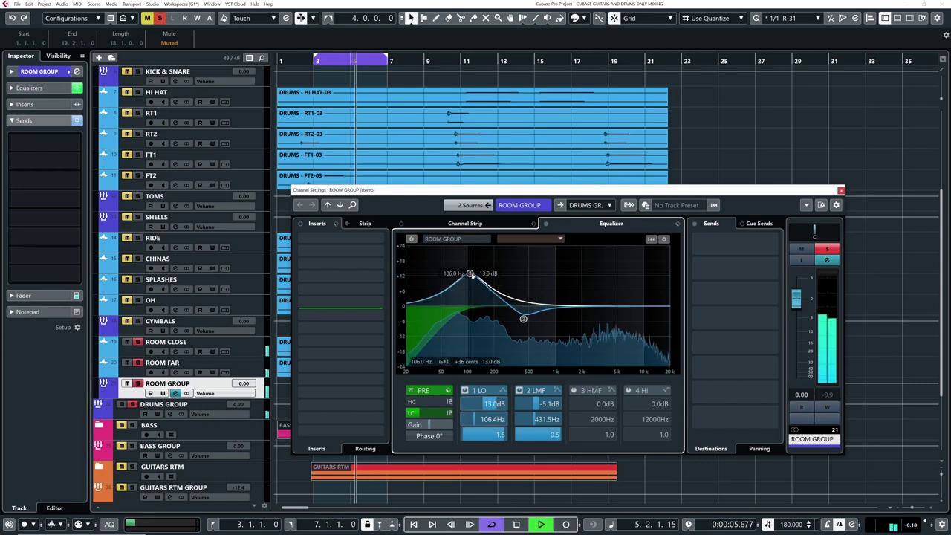
left_click_drag(448, 275, 445, 278)
key("space")
Clear all solos, play the full drum mix from bar 1, and set the ROOM GROUP's low band to +11.8 dB at 52.9 Hz
left_click(160, 18)
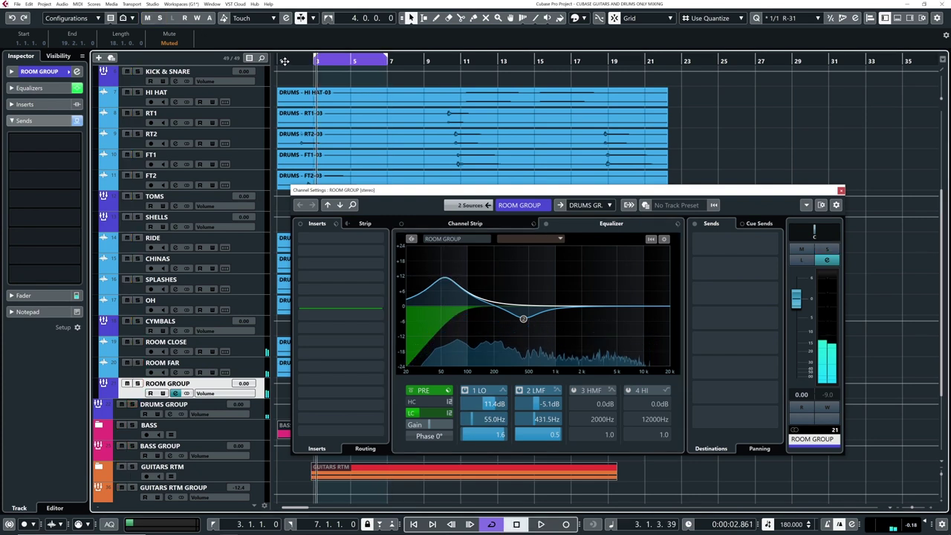
left_click(283, 64)
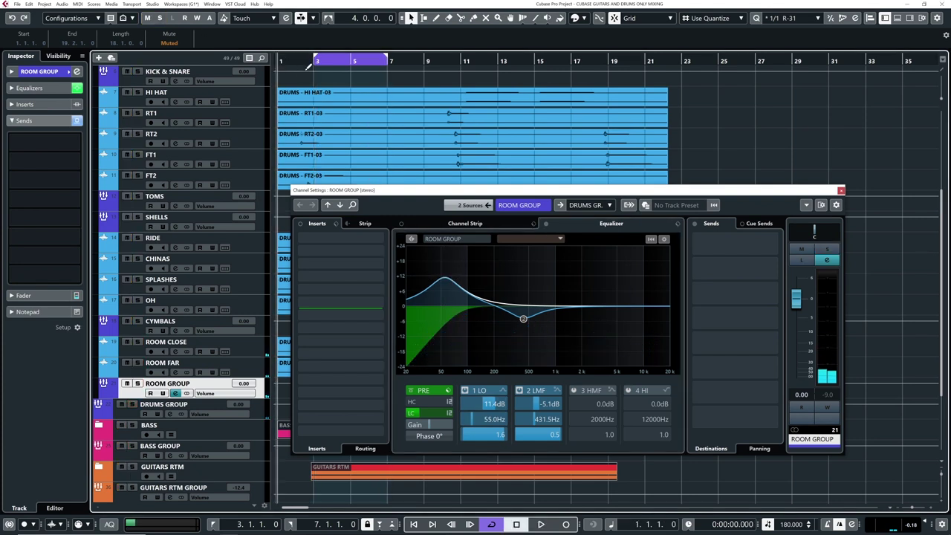
key("space")
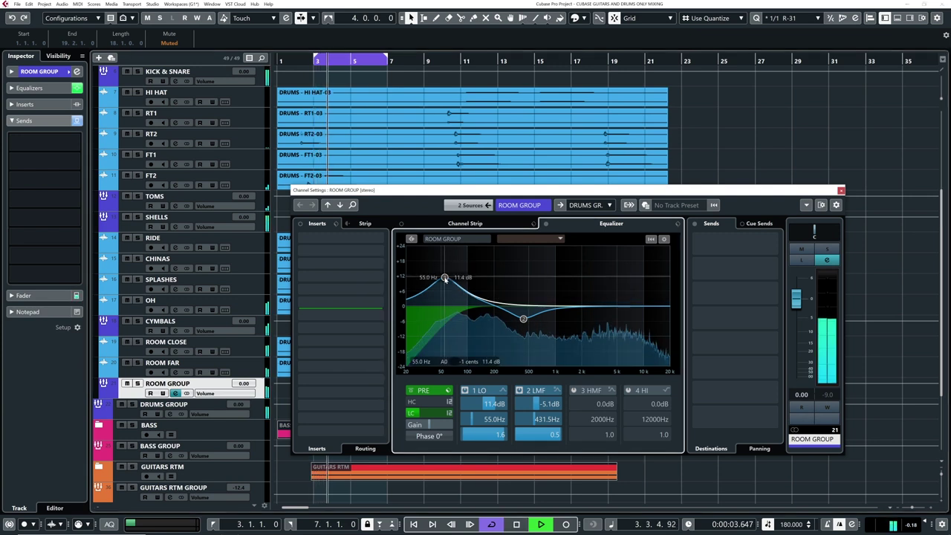
left_click_drag(445, 277, 448, 326)
left_click_drag(447, 285, 445, 261)
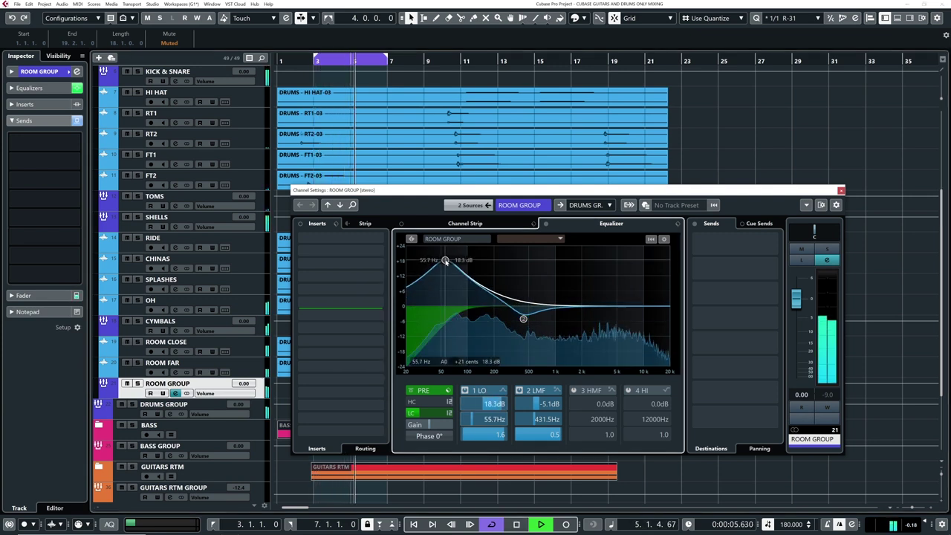
mouse_move(445, 261)
left_mouse_down()
mouse_move(447, 300)
mouse_move(443, 276)
left_mouse_up()
key("space")
Solo ROOM GROUP again and set its low-mid EQ band to -6.9 dB at 399.2 Hz with a Q of 0.4
left_click(137, 383)
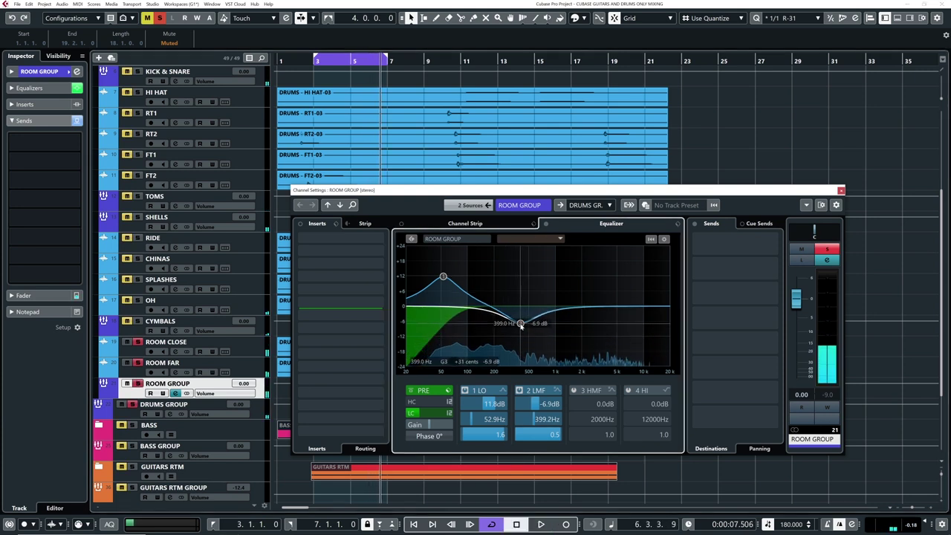
key("space")
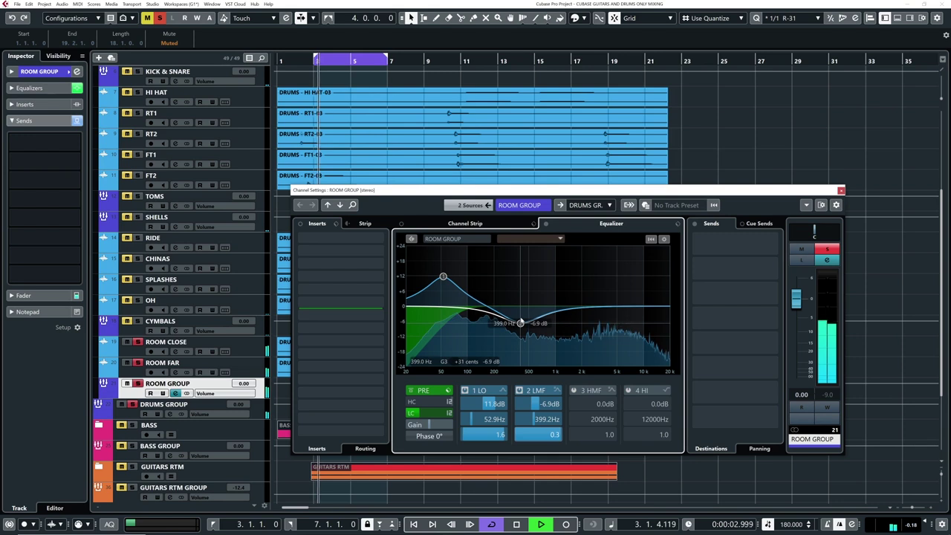
Cut the ROOM GROUP's high-mid band by 3.3 dB at 3958 Hz with Q 0.8 and its high band by 8.7 dB at 11605 Hz
left_click_drag(596, 309, 606, 290)
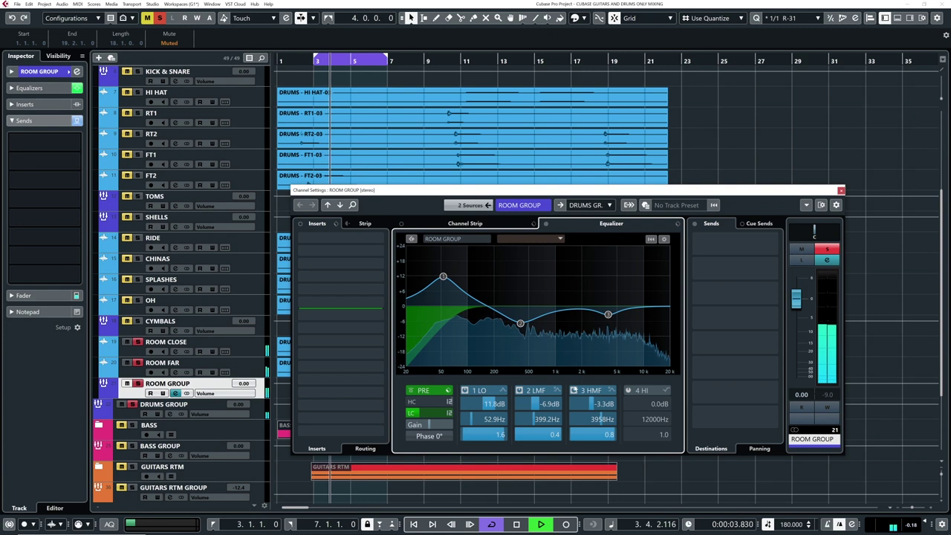
left_click(574, 390)
left_click(574, 391)
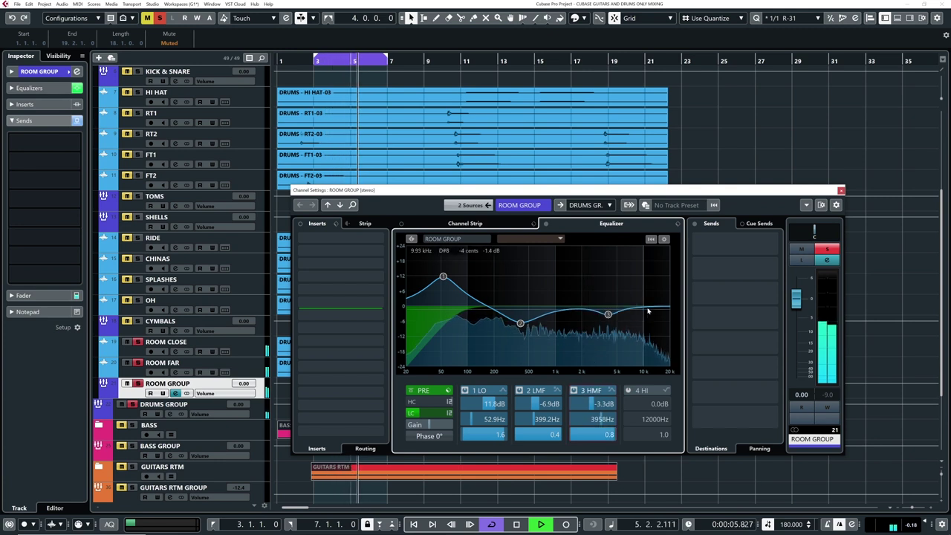
left_click_drag(650, 306, 655, 311)
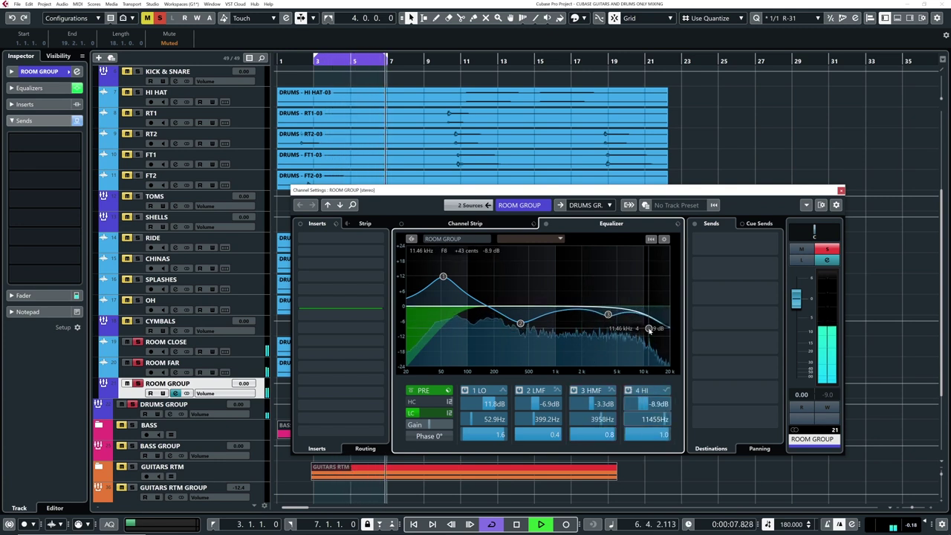
Compare the soloed ROOM GROUP with its equalizer bypassed and active, leaving it active and stopping playback
left_click(546, 224)
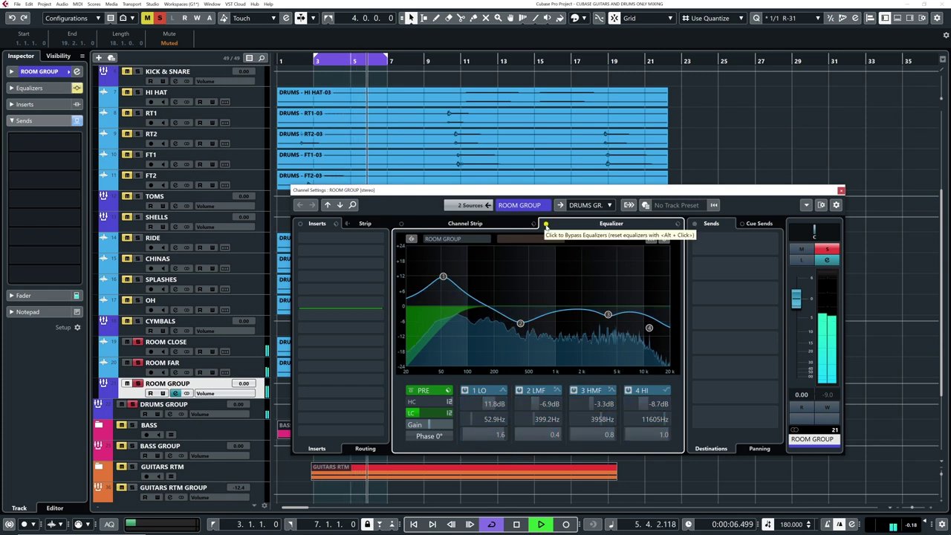
left_click(546, 224)
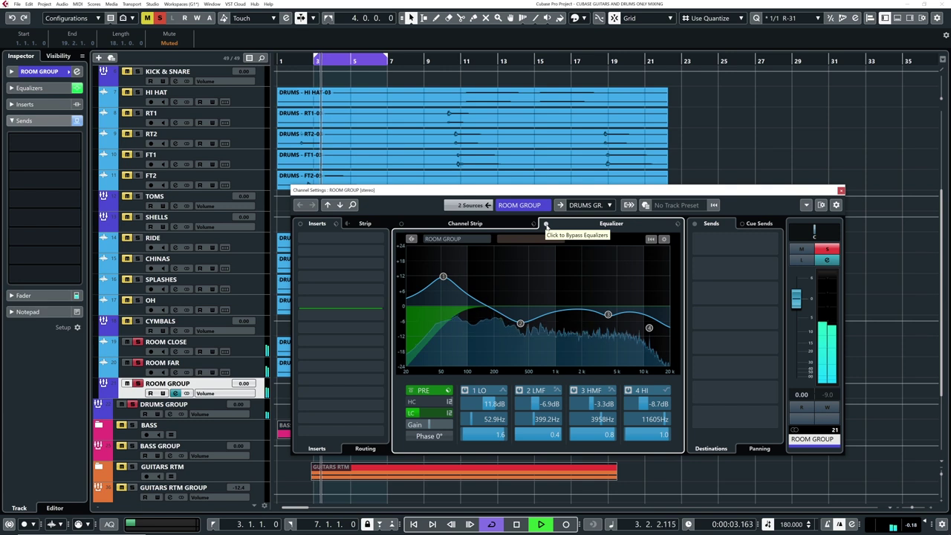
left_click(546, 224)
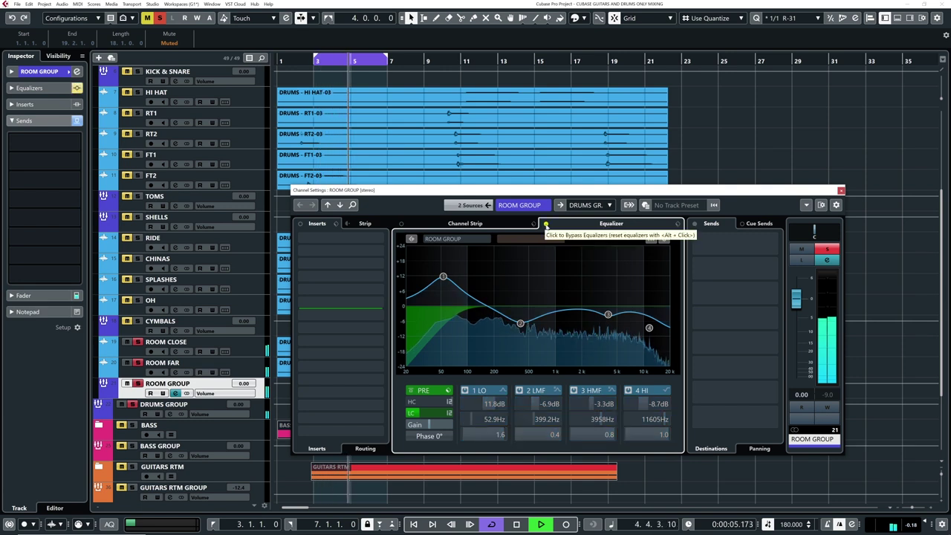
left_click(546, 224)
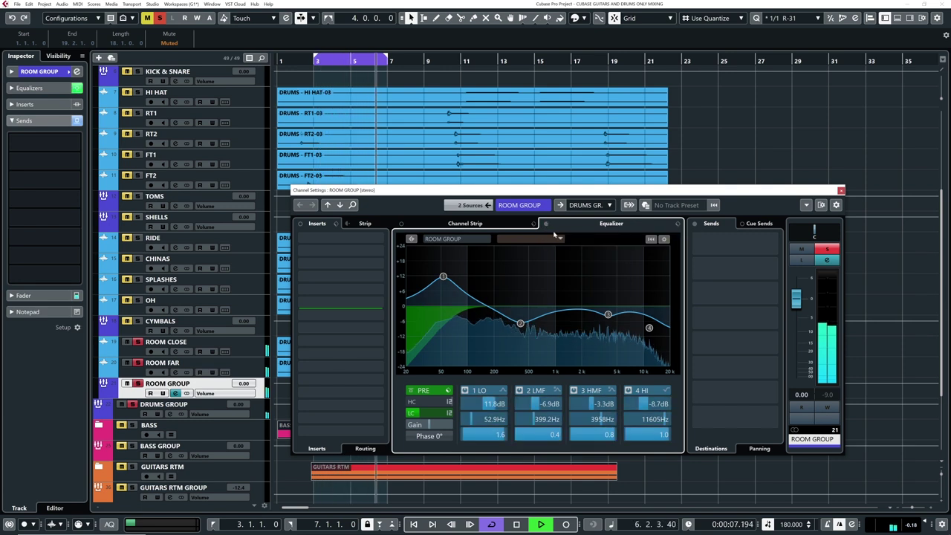
left_click(548, 224)
left_click(547, 224)
key("space")
Insert the Compressor from the Dynamics category in the first insert slot of the ROOM GROUP channel
left_click(315, 239)
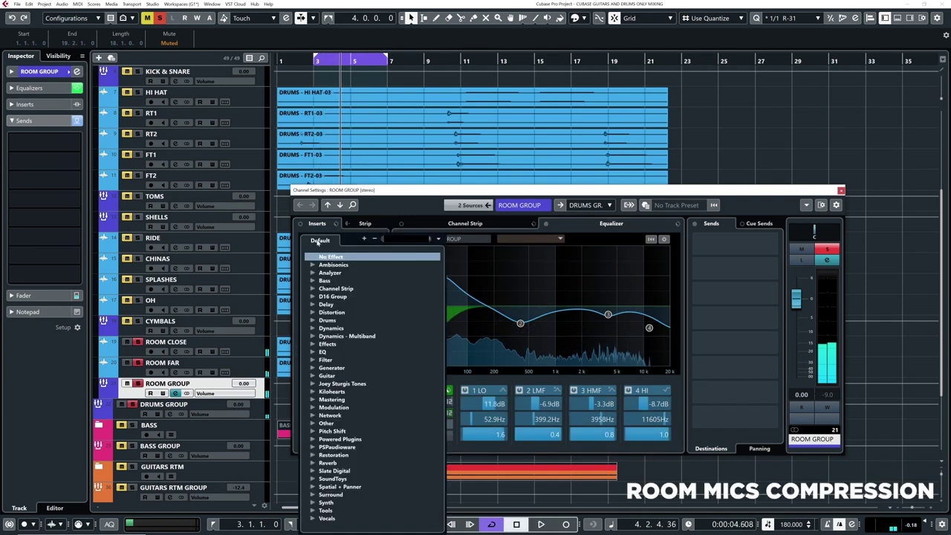
type("compres")
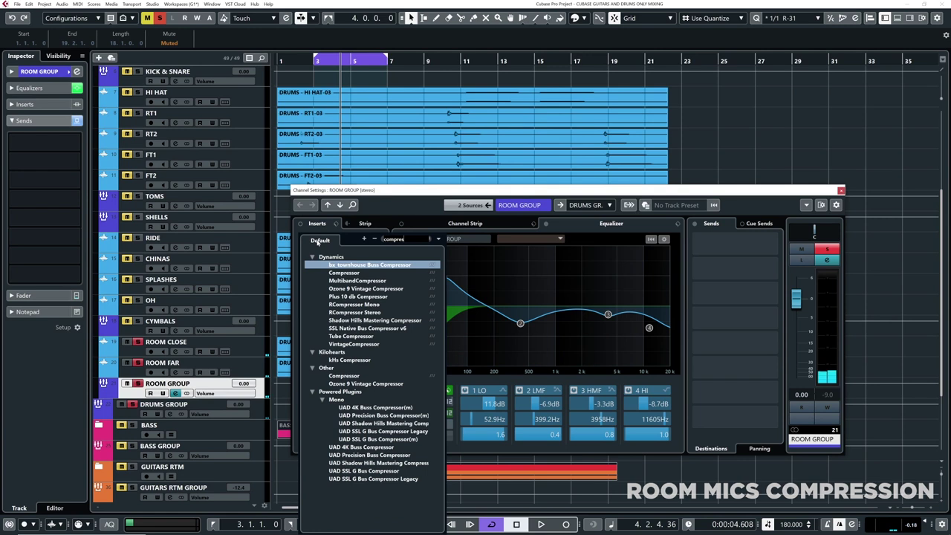
left_click(343, 273)
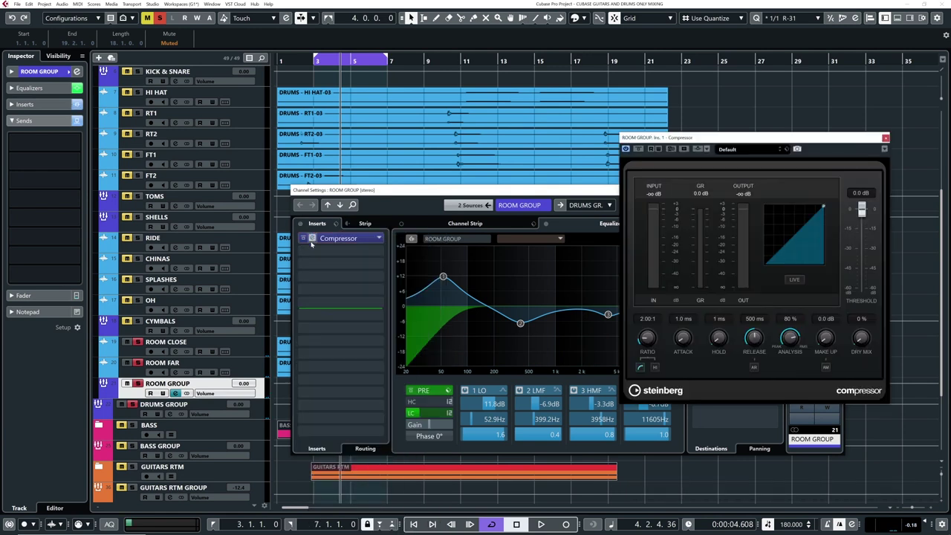
Set the ROOM GROUP Compressor to 0.6 ms attack, 119 ms release, -34.5 dB threshold and 7.7 dB make-up, comparing it with bypass
key("space")
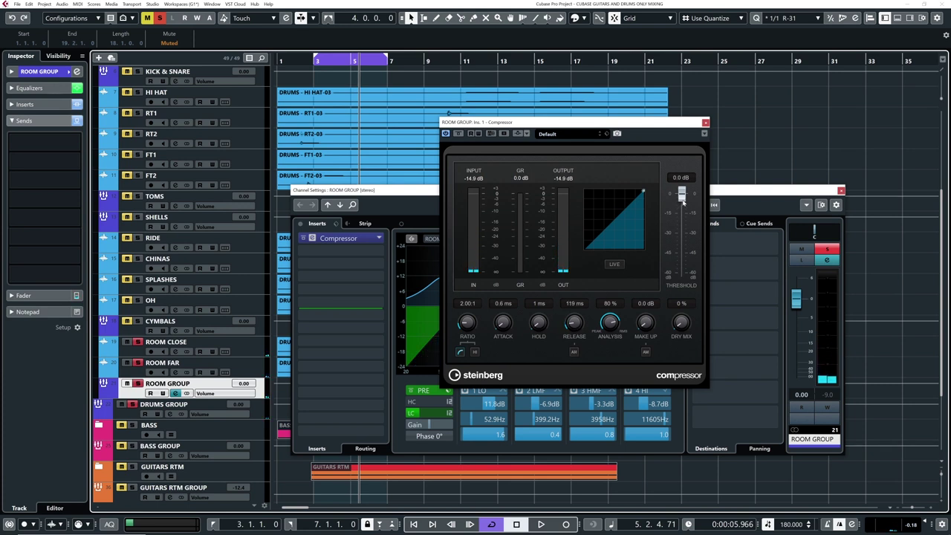
left_click_drag(682, 206, 680, 245)
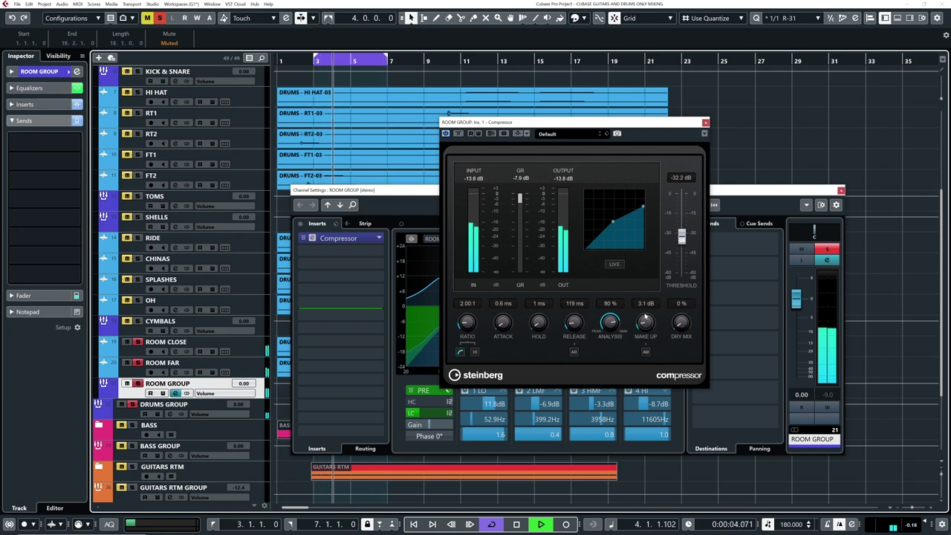
left_click(458, 134)
left_click(458, 134)
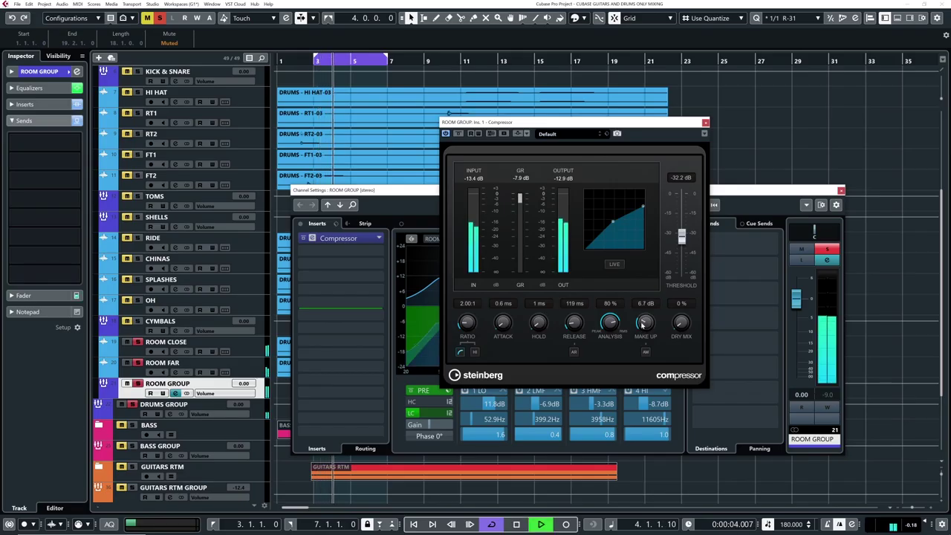
left_click(459, 134)
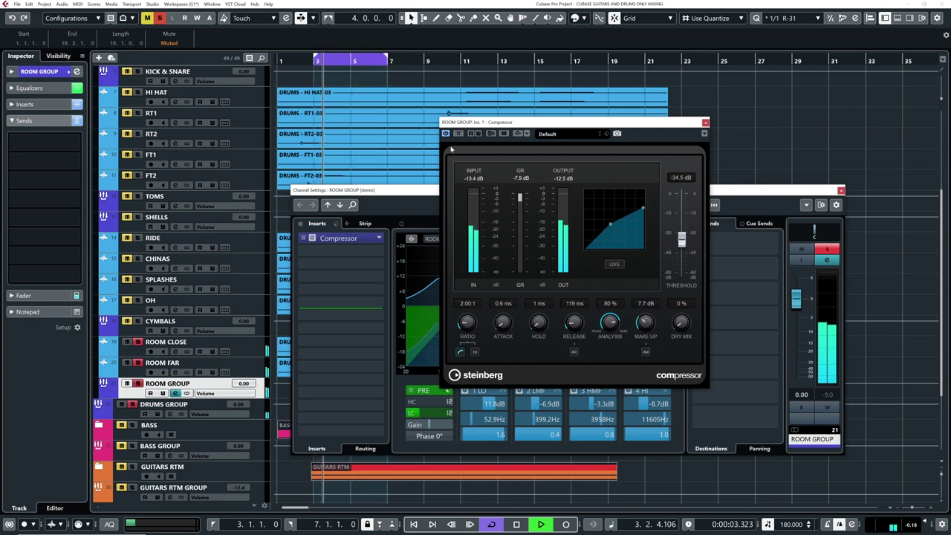
left_click(458, 135)
left_click(458, 135)
Clear all solos, play the full drum mix from bar 1, and fine-tune the ROOM GROUP Compressor's make-up gain
key("space")
left_click(160, 18)
left_click(279, 62)
key("space")
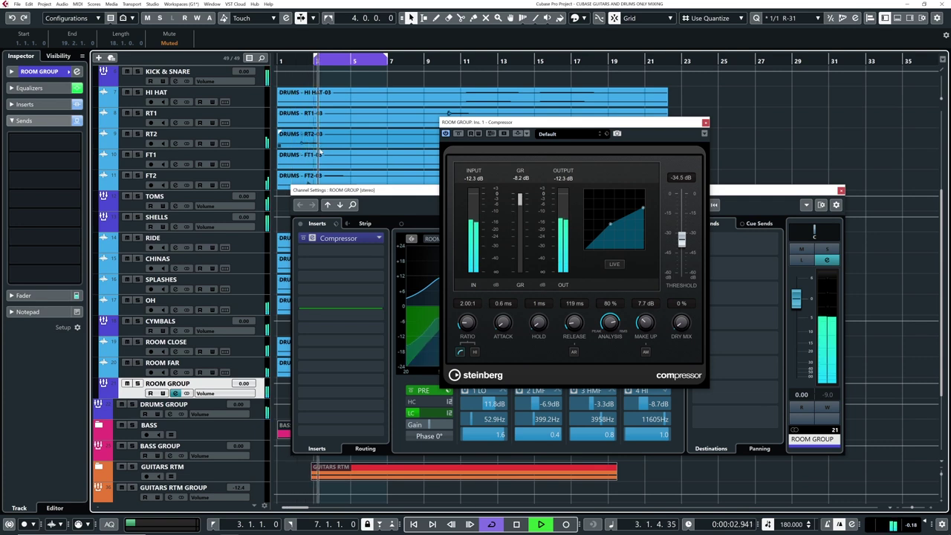
left_click_drag(645, 324, 644, 326)
Close the ROOM GROUP compressor and channel settings, and open the channel settings of the KICK track
left_click(705, 122)
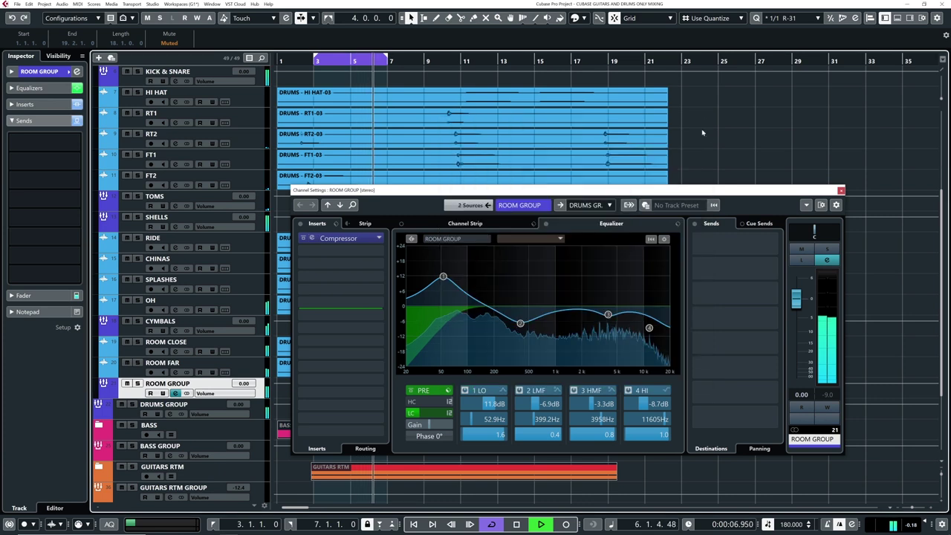
left_click(840, 190)
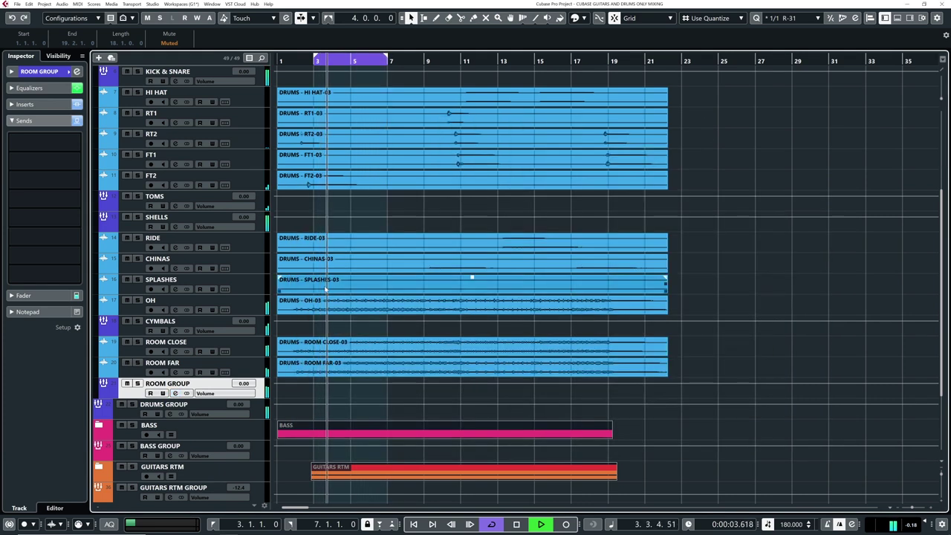
scroll(337, 258, "up", 5)
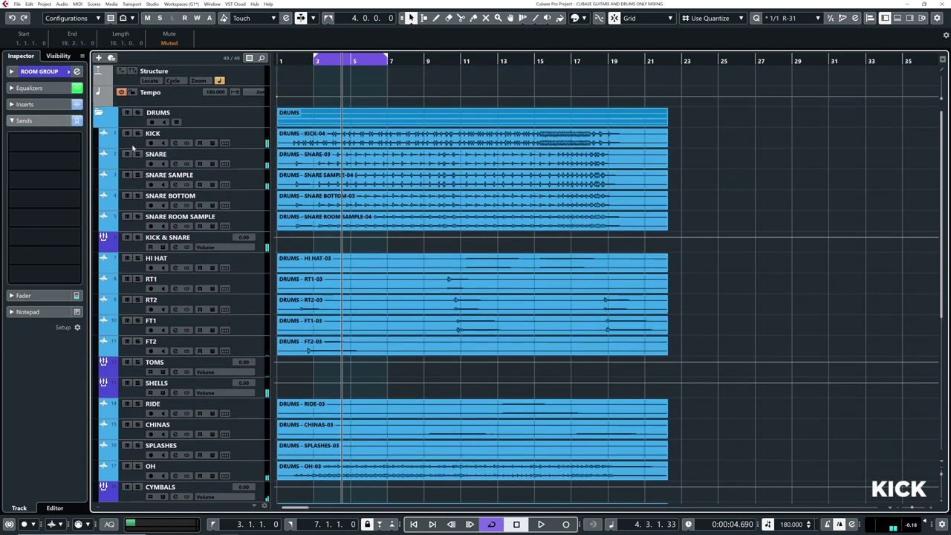
left_click(176, 143)
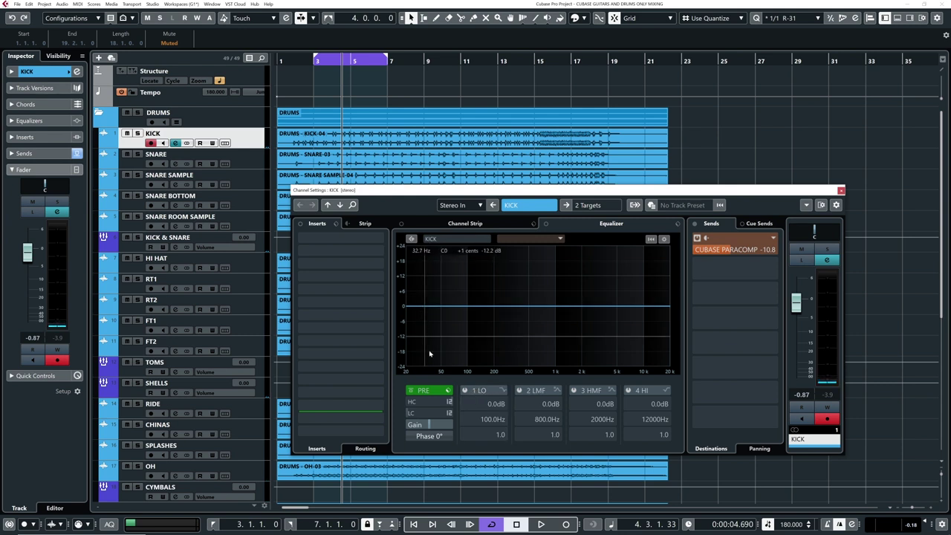
Enable the low-cut filter on the KICK channel at about 48 Hz while the full mix plays
key("space")
scroll(437, 414, "up", 5)
scroll(435, 415, "up", 2)
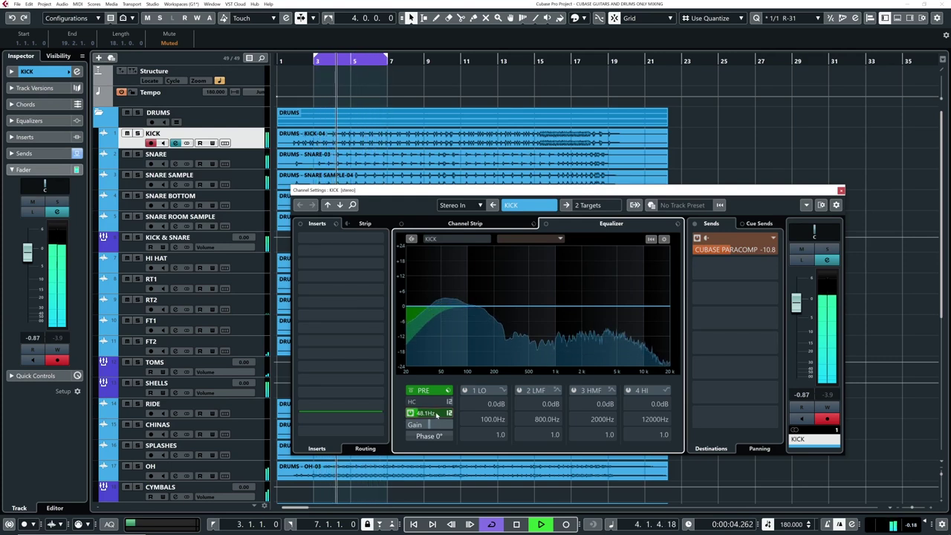
key("space")
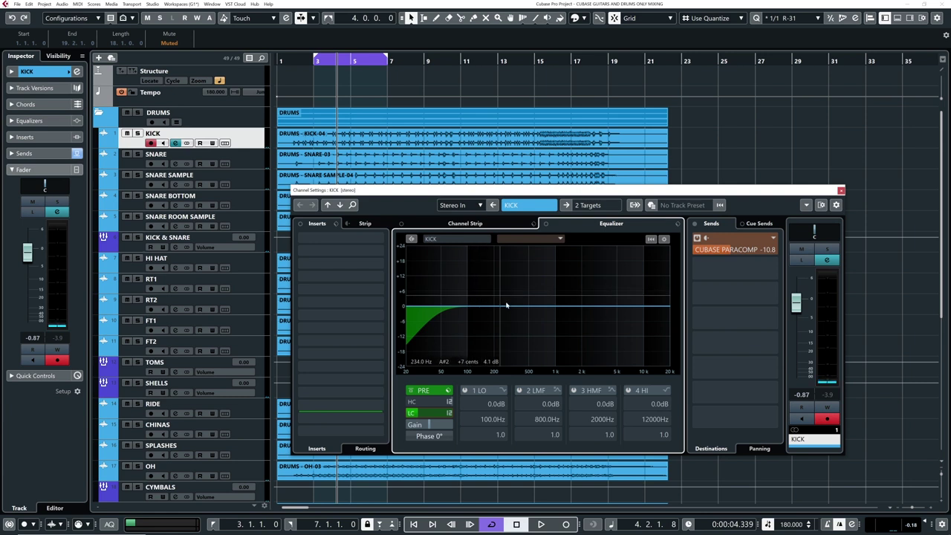
Cut the KICK's EQ band 2 by 3.5 dB at 141.6 Hz with a Q of 0.8, comparing it with the band bypassed
mouse_move(493, 306)
left_mouse_down()
mouse_move(481, 287)
mouse_move(480, 311)
left_mouse_up()
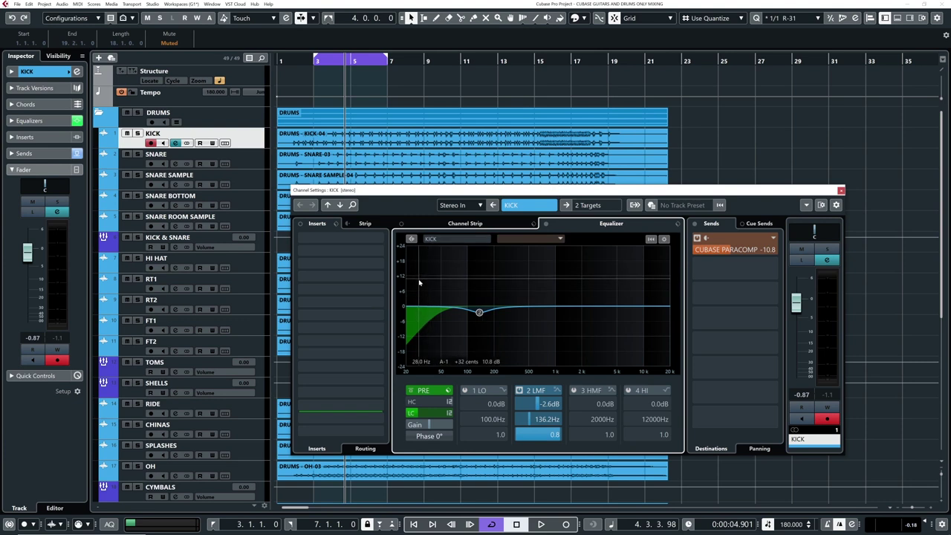
left_click_drag(479, 313, 481, 315)
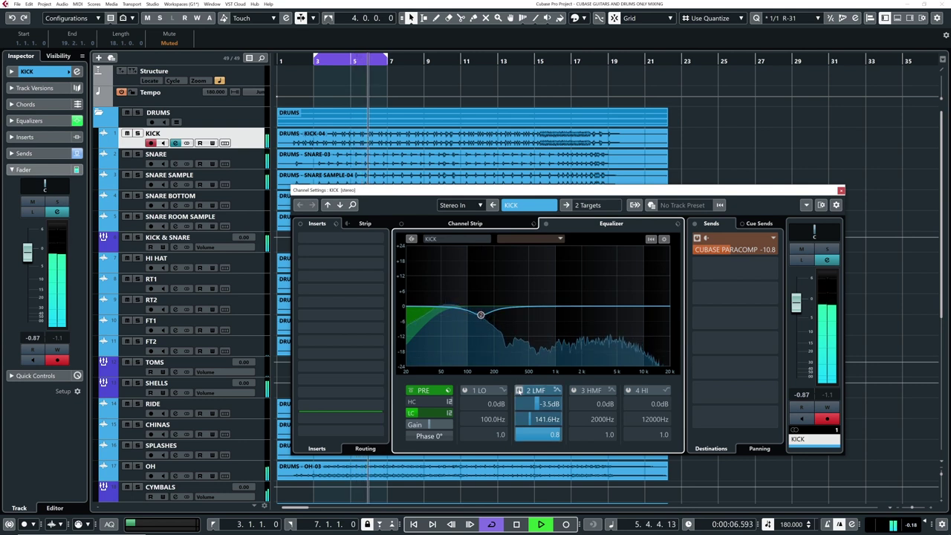
left_click(519, 391)
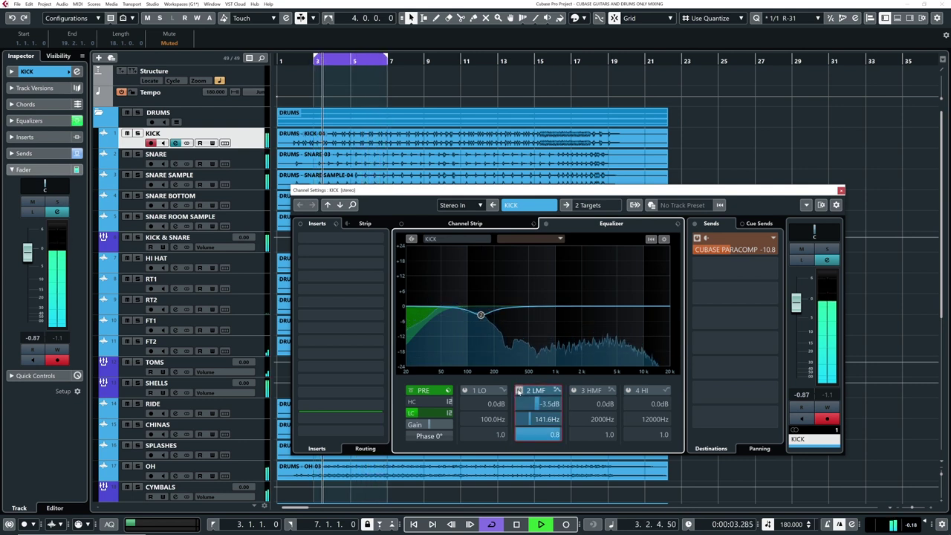
key("space")
Boost the KICK's EQ band 1 as a bell by 5.1 dB at 60.2 Hz with a Q of 1.6, comparing the EQ with bypass
left_click(450, 305)
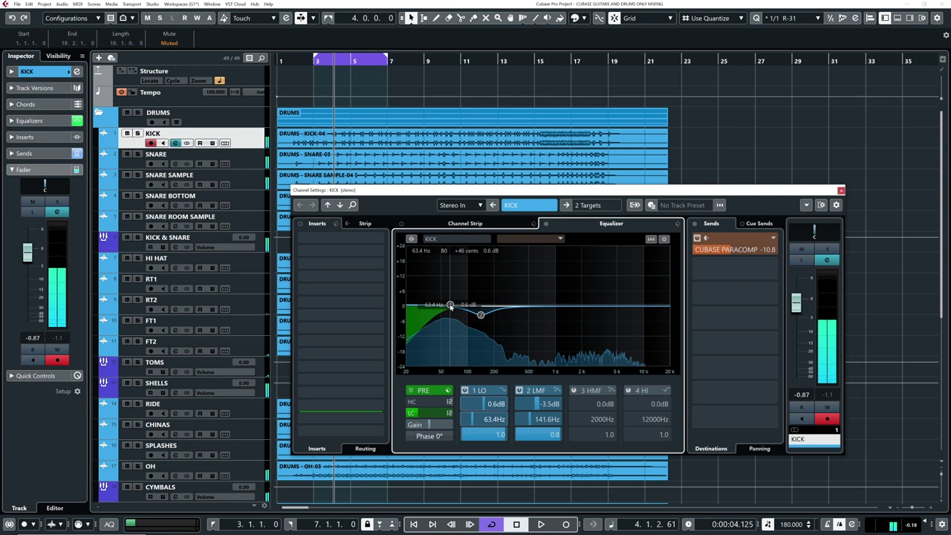
left_click(502, 390)
left_click(507, 394)
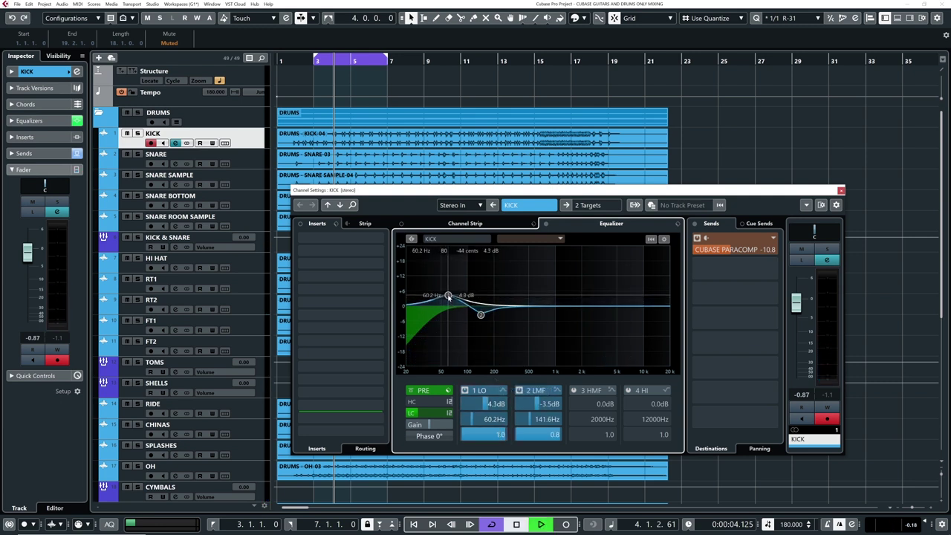
left_click_drag(448, 299, 448, 299)
left_click(546, 224)
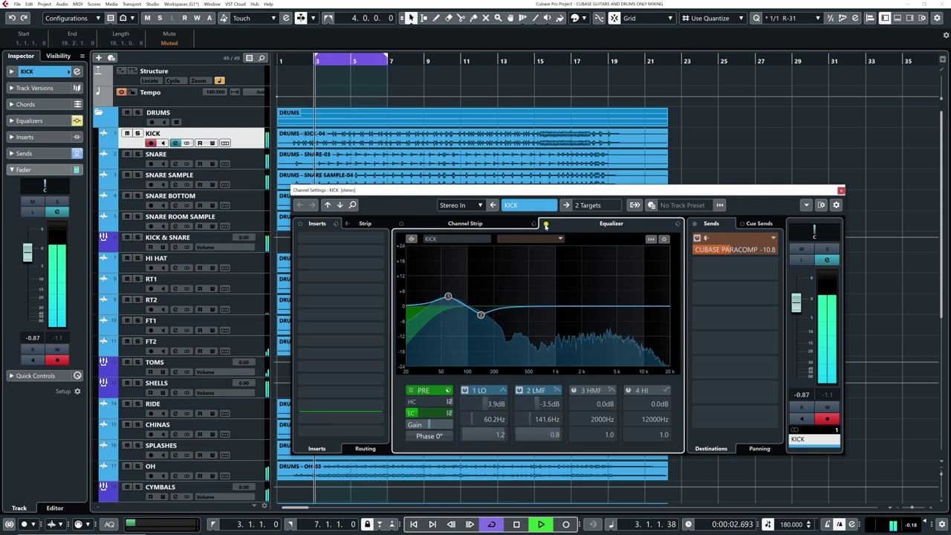
left_click(546, 224)
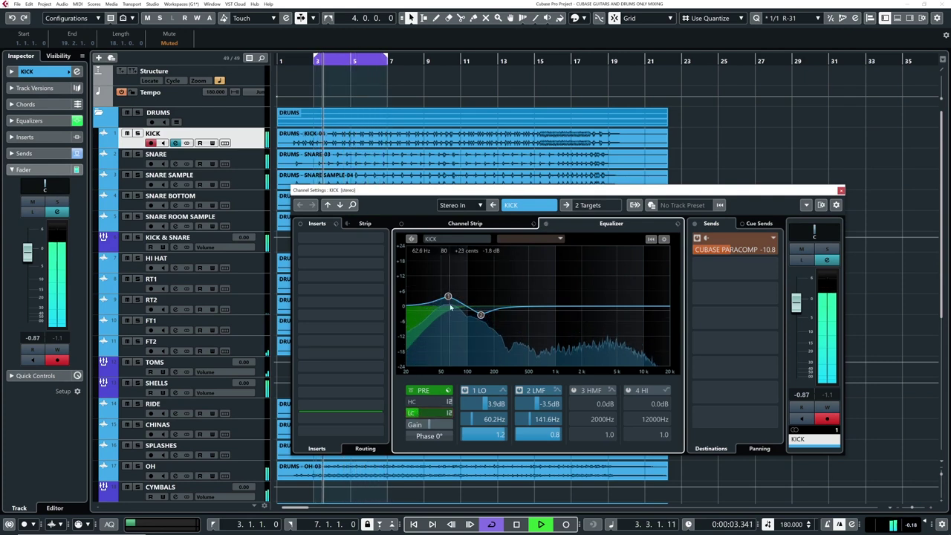
left_click_drag(448, 296, 448, 296)
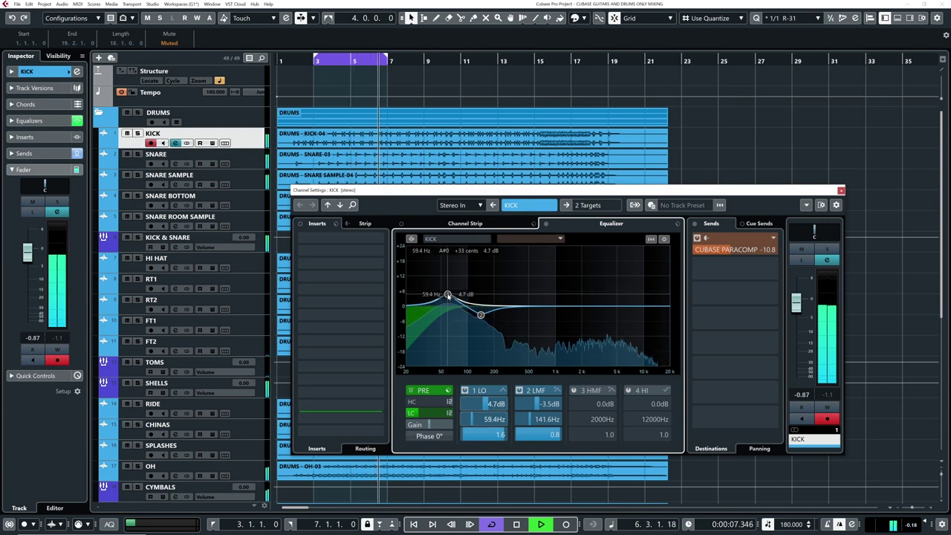
key("space")
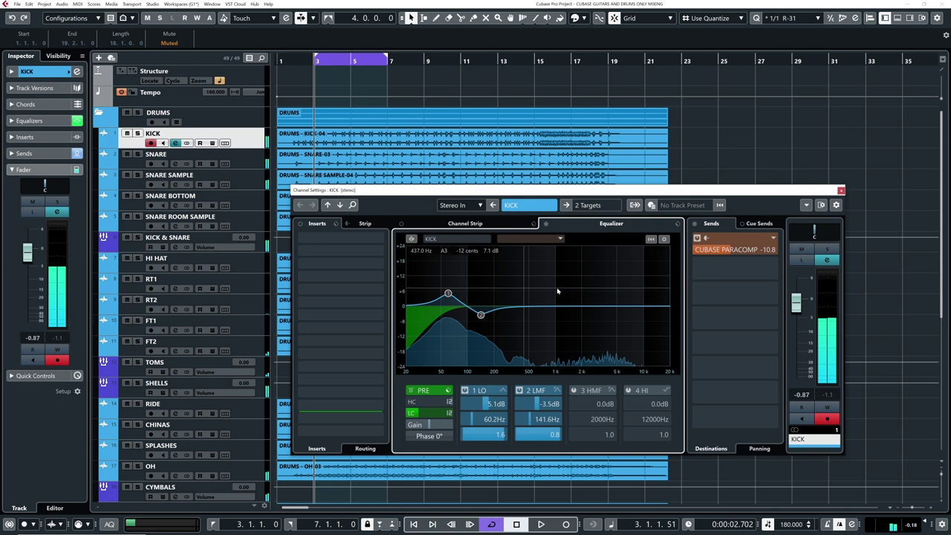
Solo the KICK and boost EQ band 3 by 6.9 dB at 4807 Hz with a Q of 0.0, comparing the EQ with bypass
left_click(137, 133)
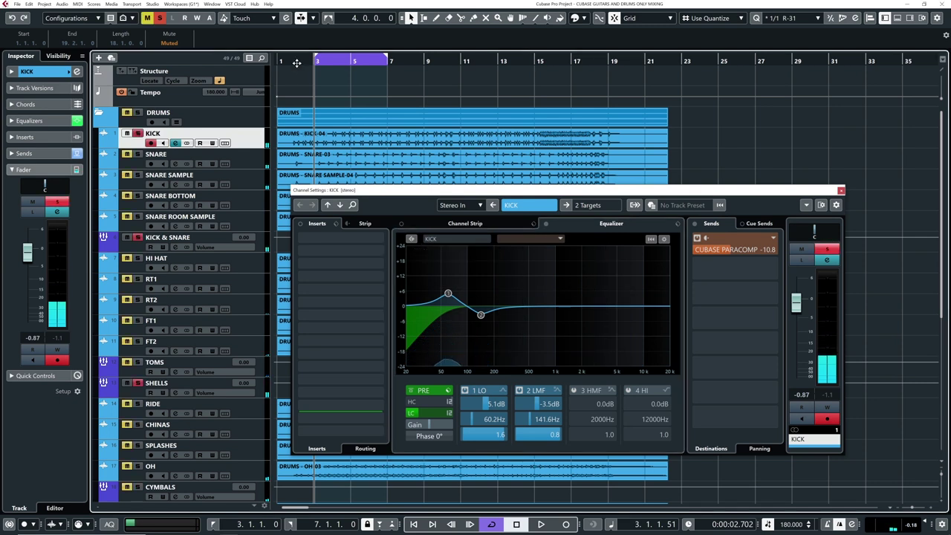
key("space")
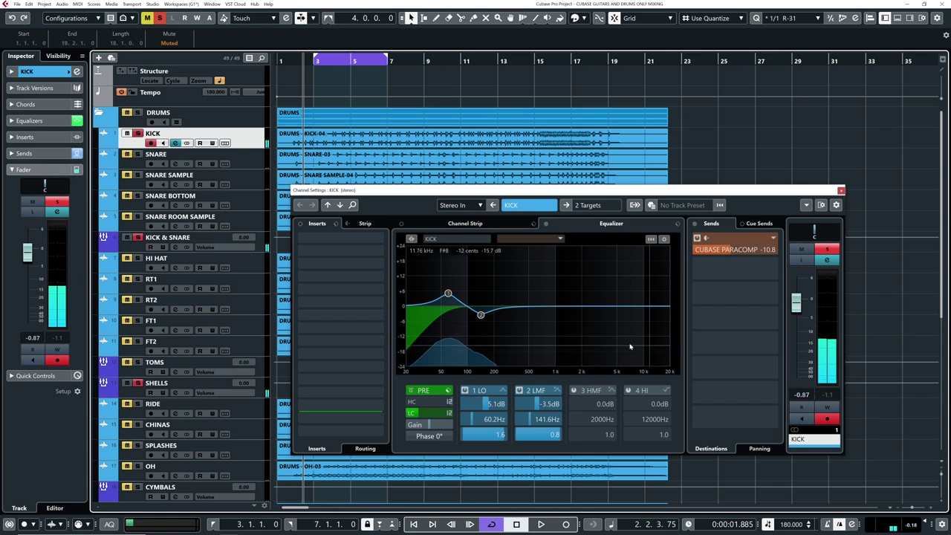
left_click(599, 306)
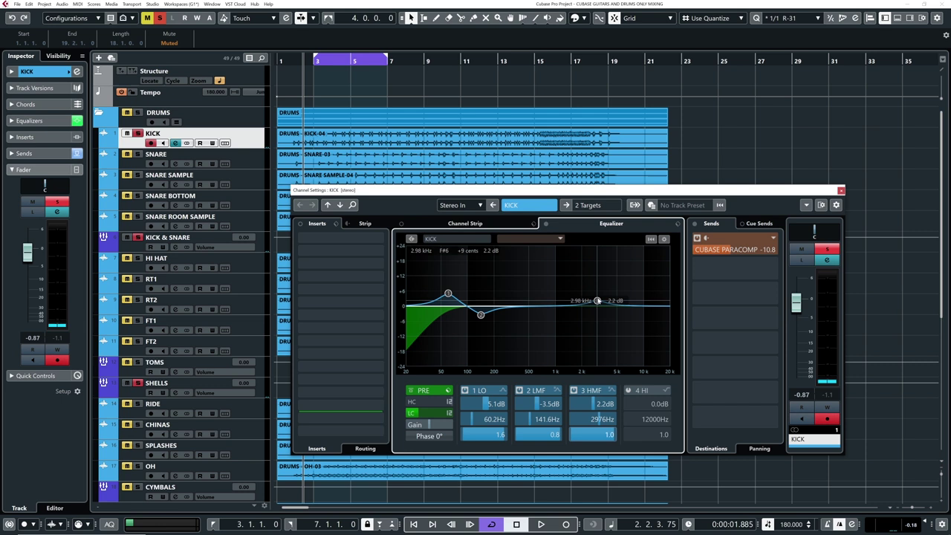
left_click_drag(601, 300, 618, 292)
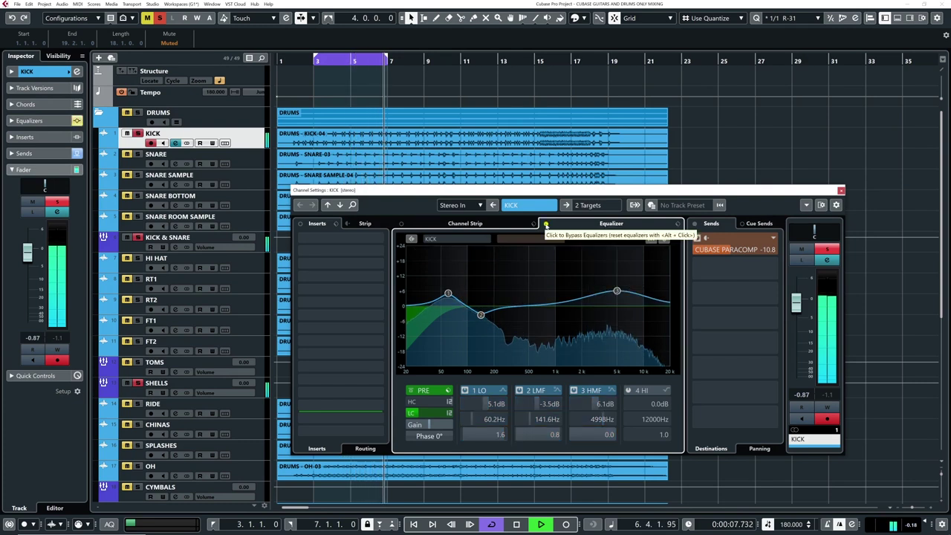
left_click(546, 225)
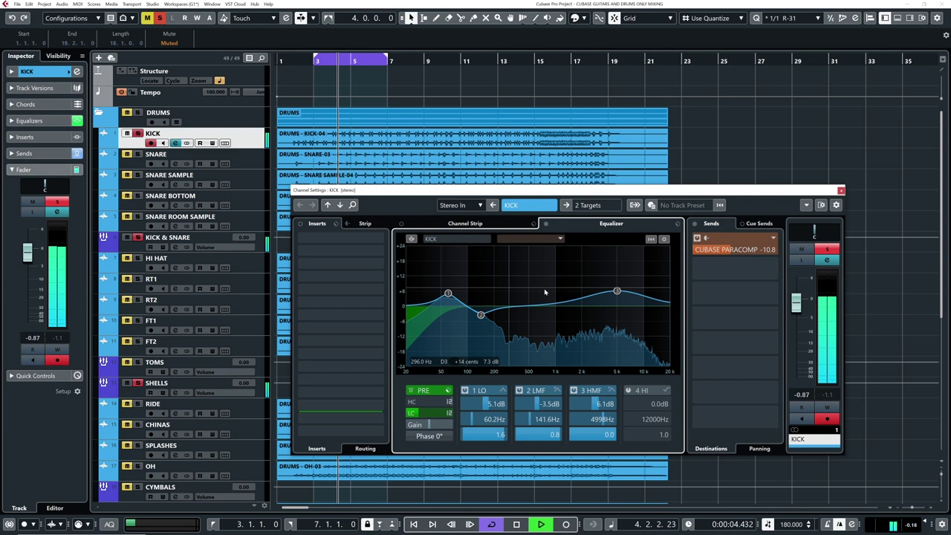
left_click_drag(618, 292, 615, 288)
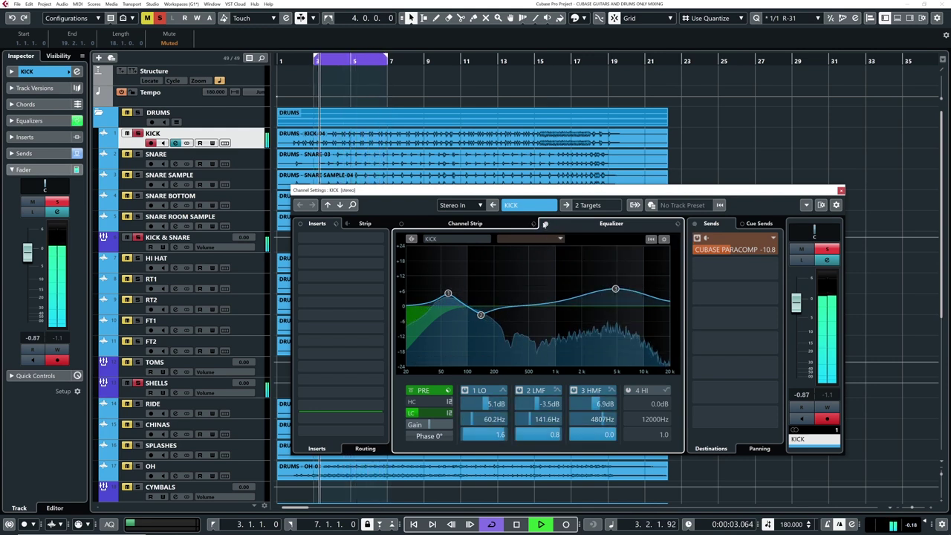
Unsolo and disarm the KICK track and play the full drum mix from the start of the song
key("space")
left_click(138, 134)
left_click(151, 143)
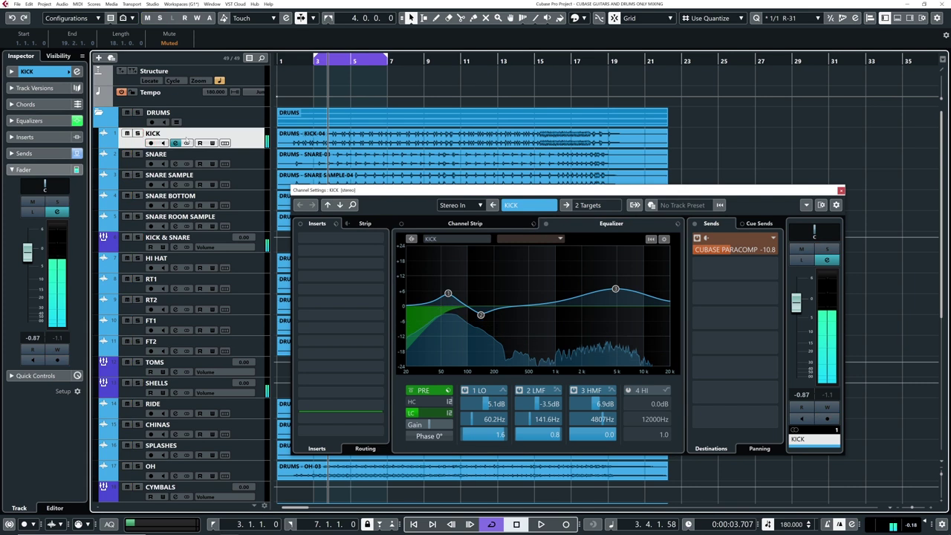
left_click(289, 64)
key("space")
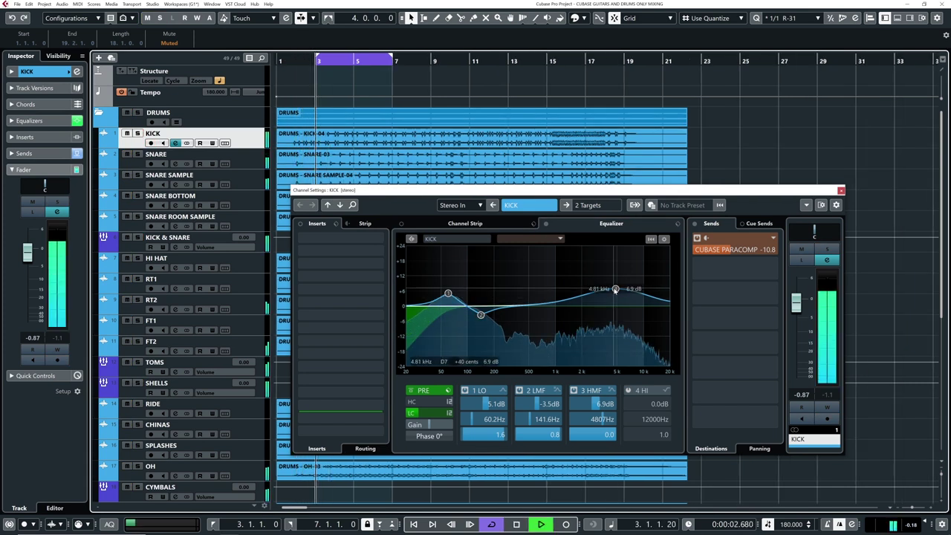
Lower the KICK fader to -2.27 dB while listening to the full drum mix
left_click_drag(796, 310, 796, 316)
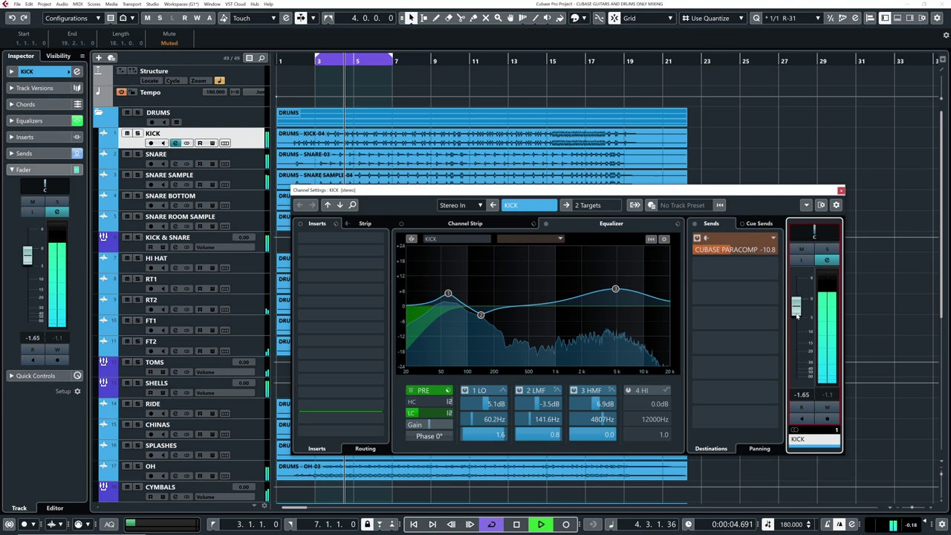
key("space")
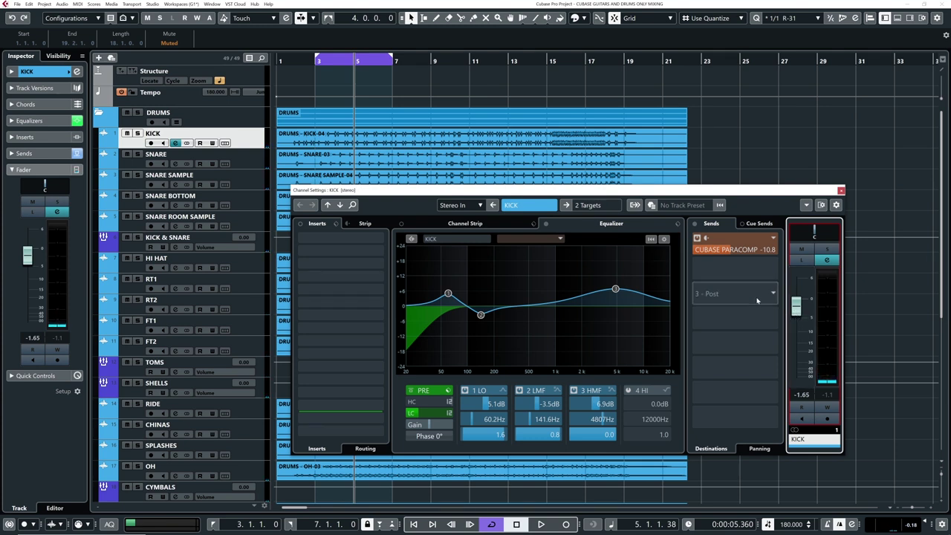
key("space")
left_click_drag(796, 306, 798, 317)
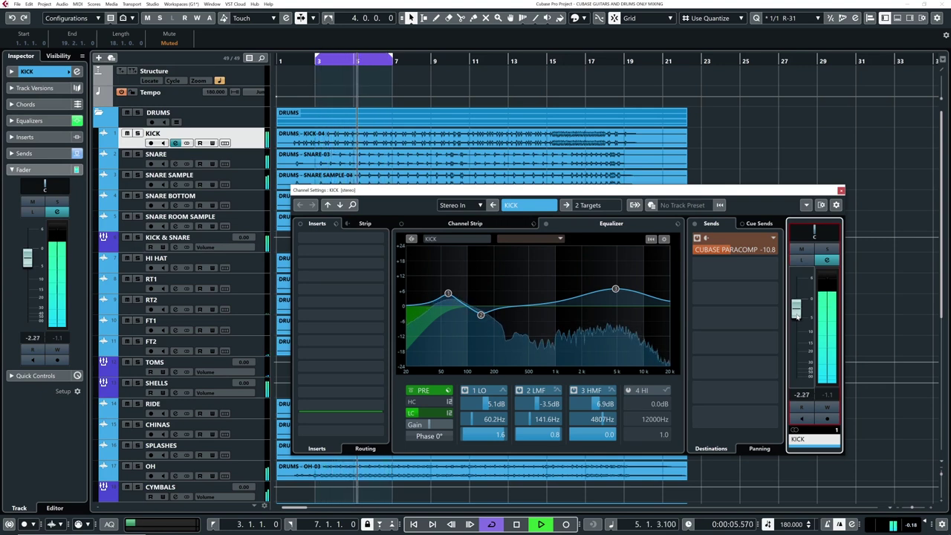
key("space")
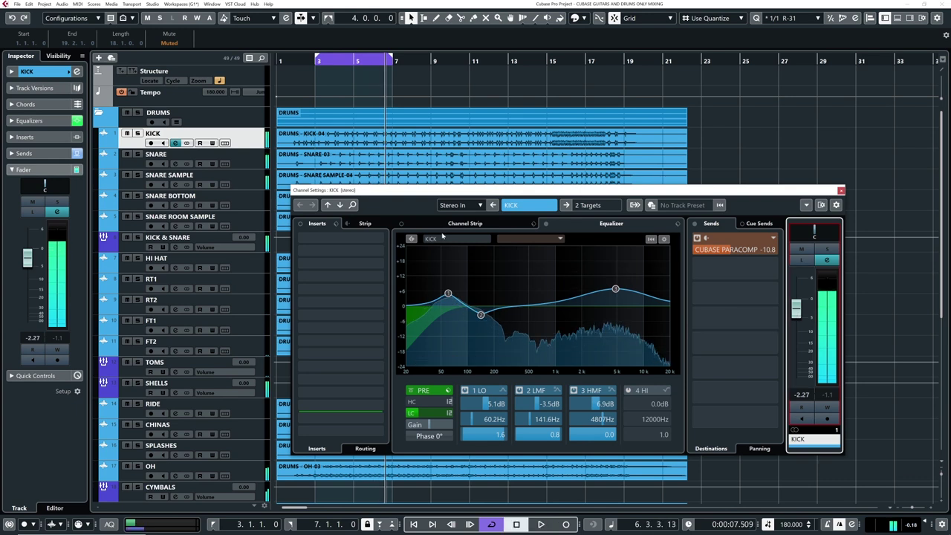
Solo the SNARE track and apply a low-cut filter in its channel settings during playback
left_click(137, 154)
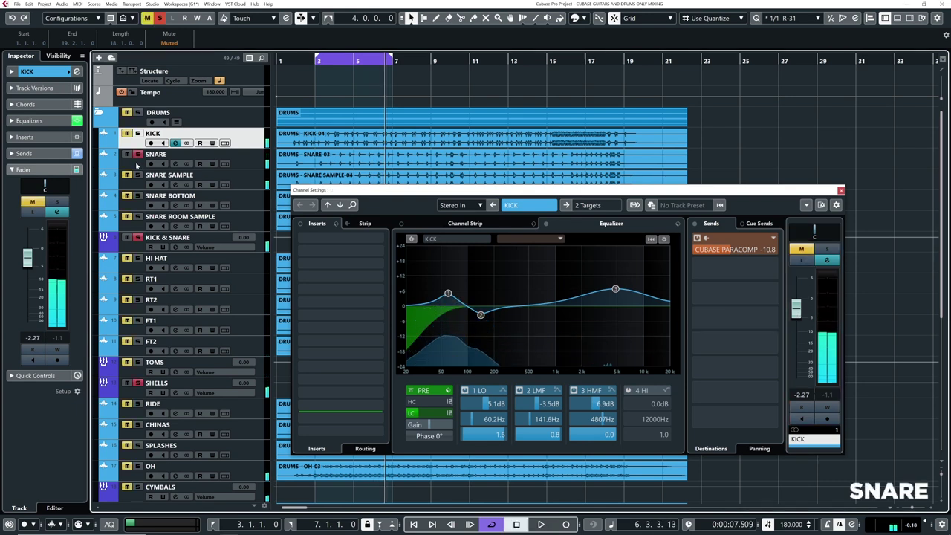
left_click(137, 166)
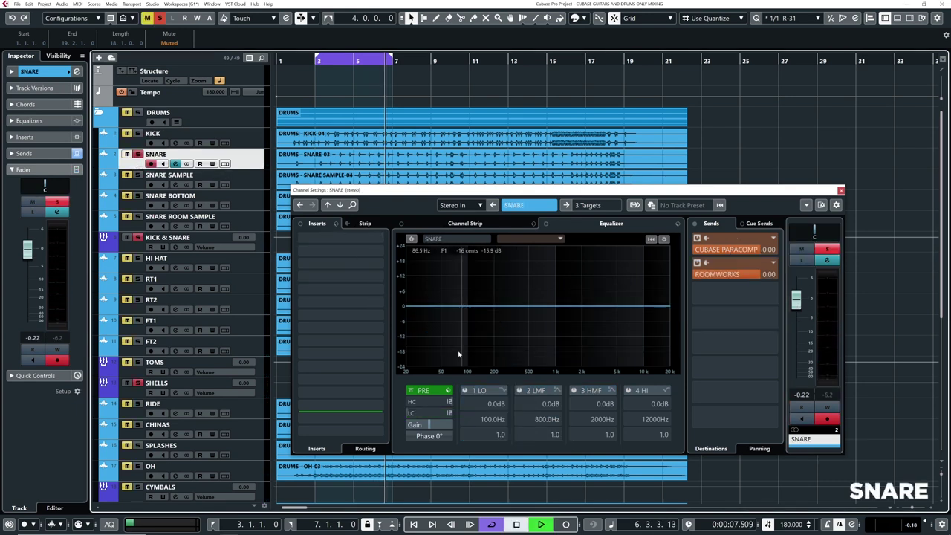
key("space")
left_click(431, 416)
left_click_drag(430, 416, 448, 416)
key("space")
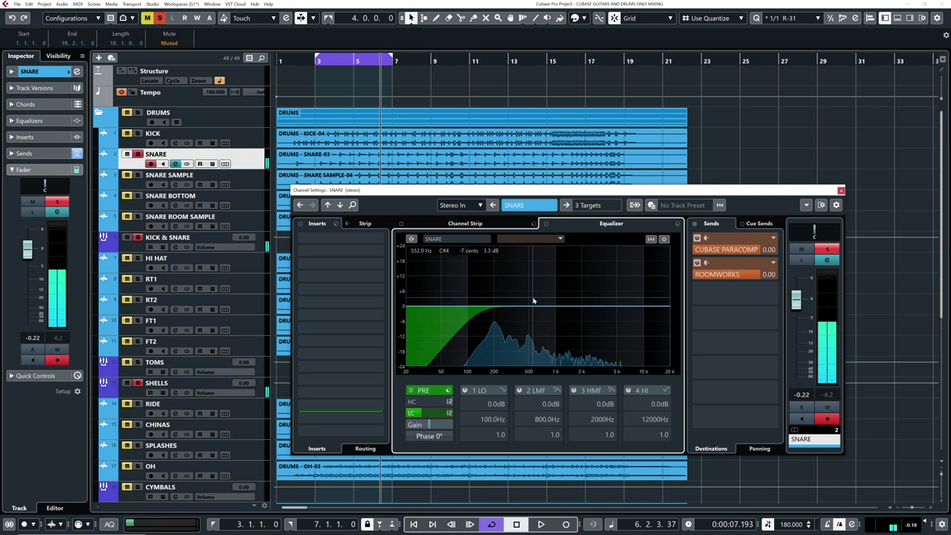
Probe the SNARE with a narrow band 2 boost at about 491 Hz and turn it into a 4.3 dB cut at 478.6 Hz, Q 0.7
left_click(528, 305)
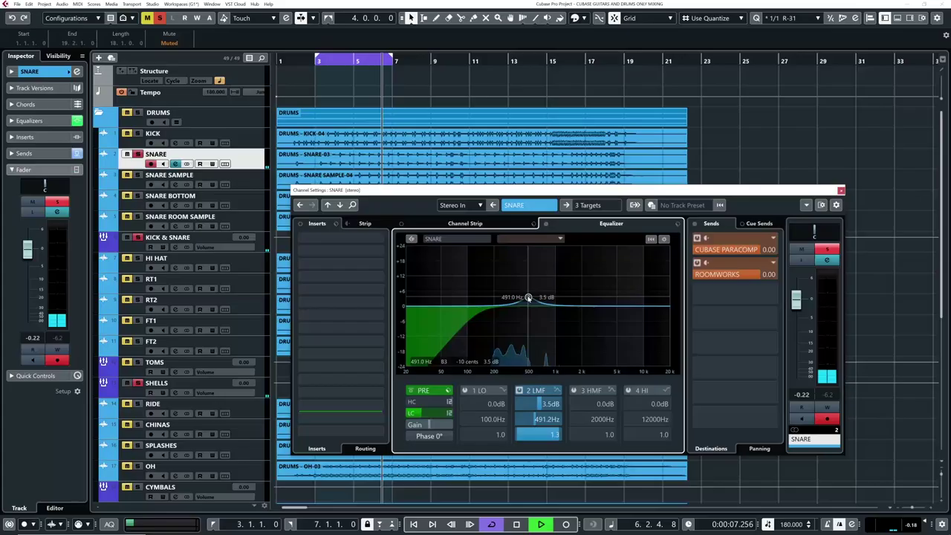
left_click_drag(528, 306, 528, 272)
key("space")
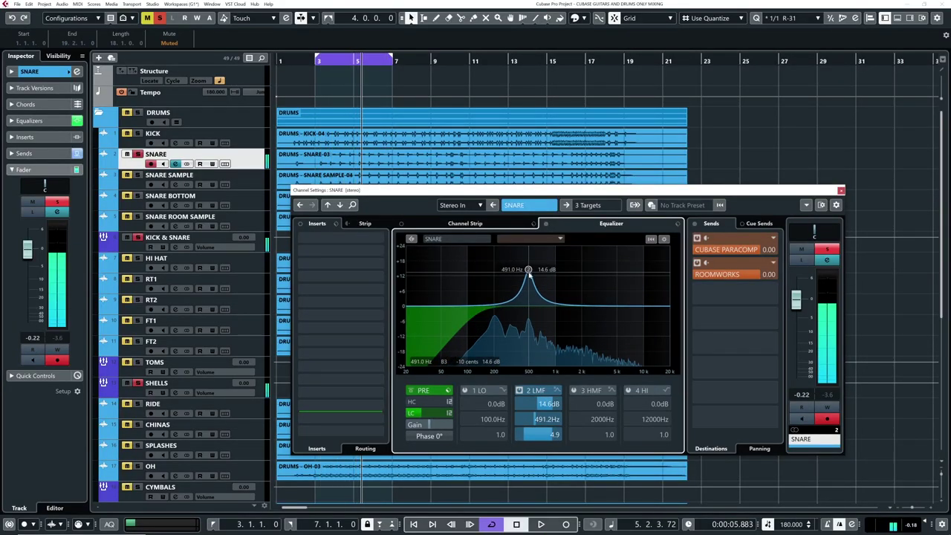
key("space")
left_click_drag(528, 271, 531, 312)
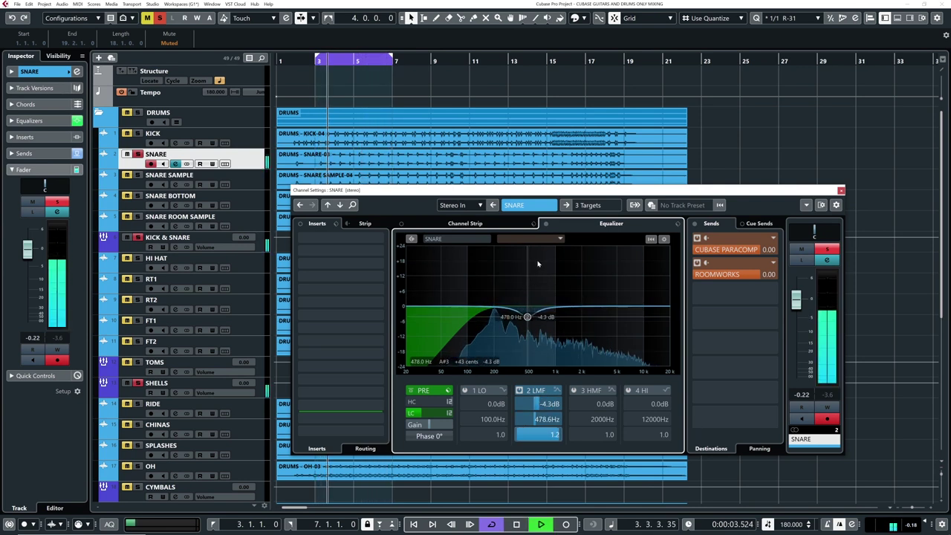
key("space")
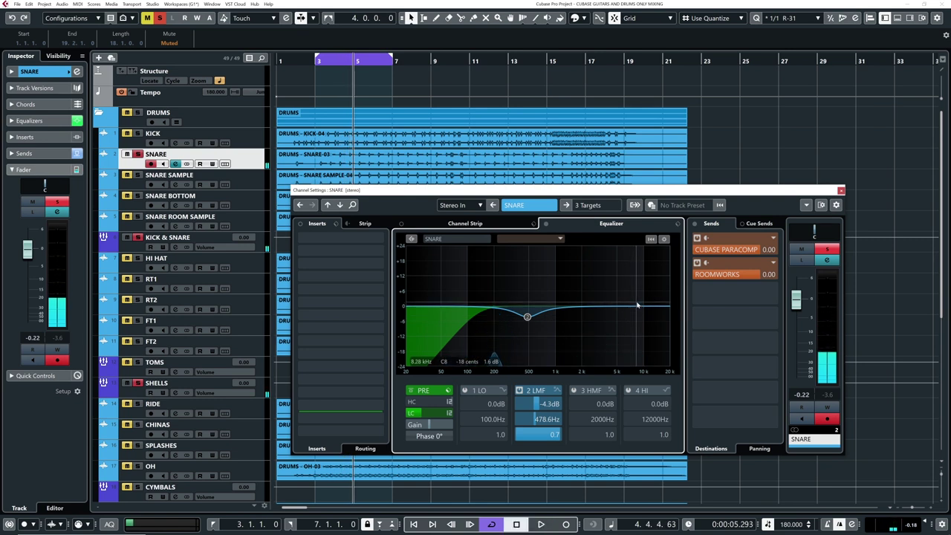
Boost the SNARE's EQ band 4 high shelf by 14.8 dB at 3175 Hz with a Q of 1.0
key("space")
left_click_drag(637, 305, 603, 271)
right_click(588, 258)
left_click(565, 252)
key("space")
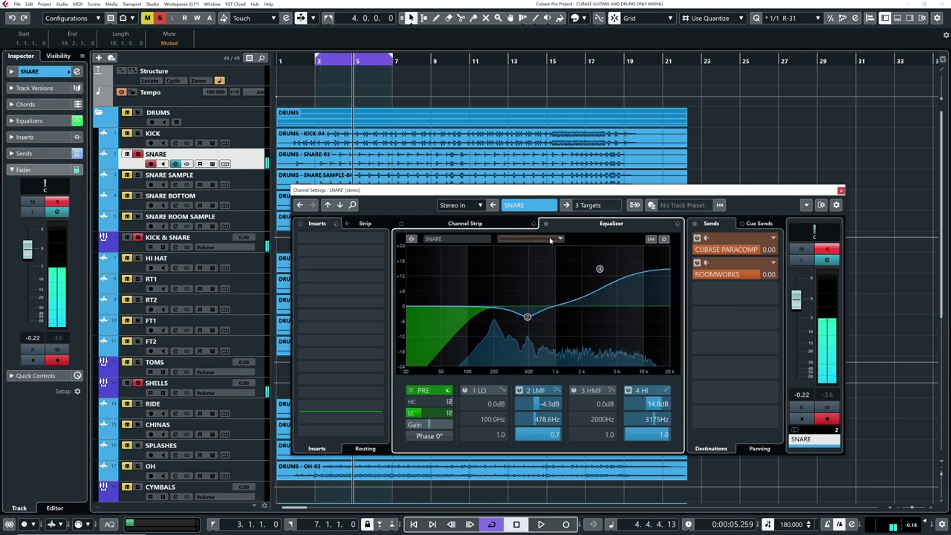
Compare the SNARE EQ with bypass during playback and lower the SNARE fader to -0.95 dB
key("space")
left_click(546, 224)
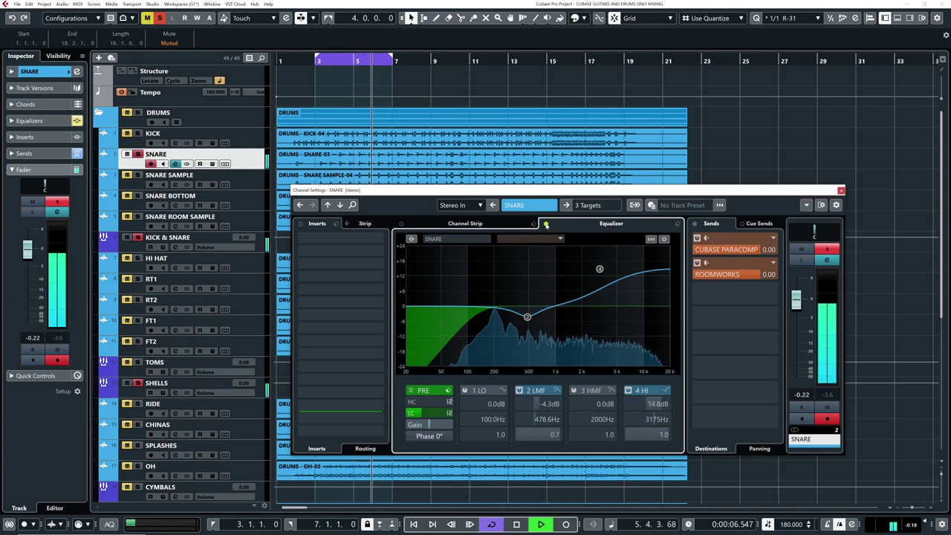
left_click(546, 225)
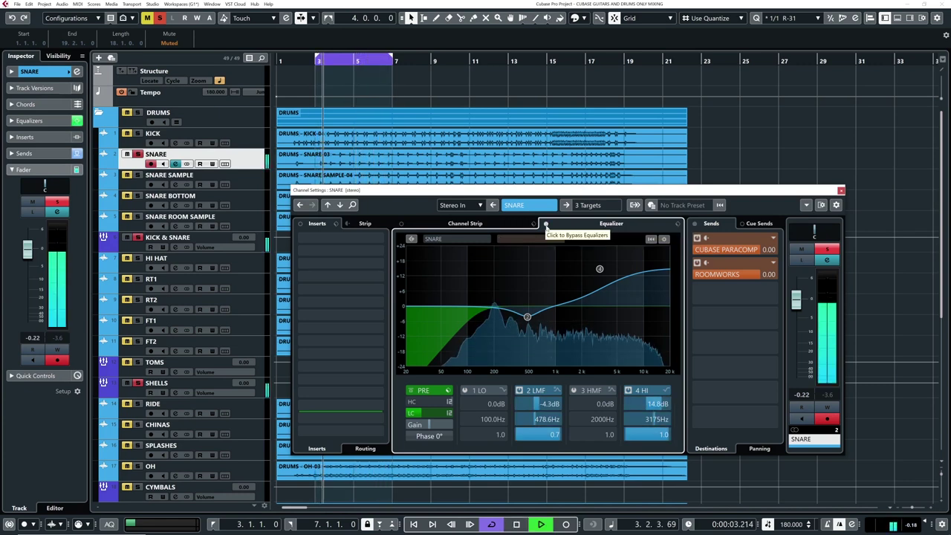
left_click(546, 224)
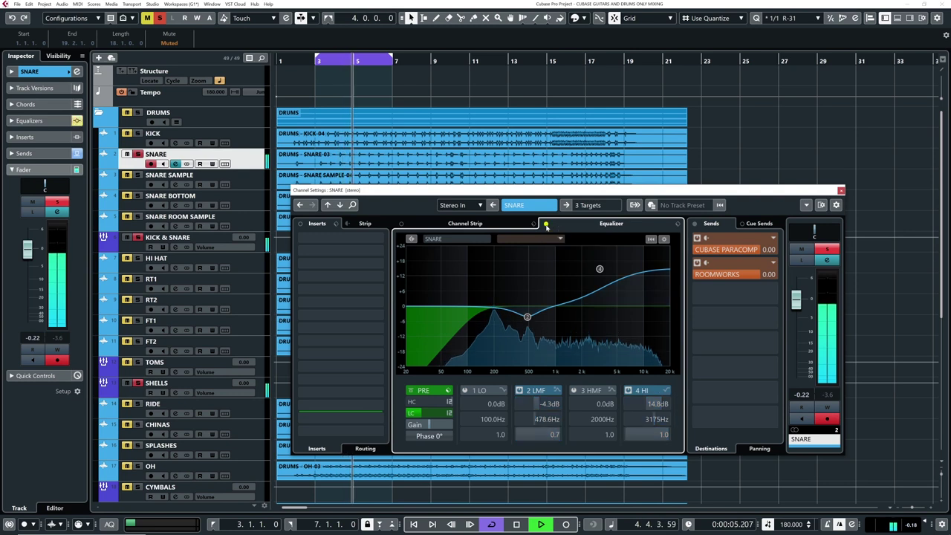
left_click(547, 225)
left_click_drag(796, 301, 797, 306)
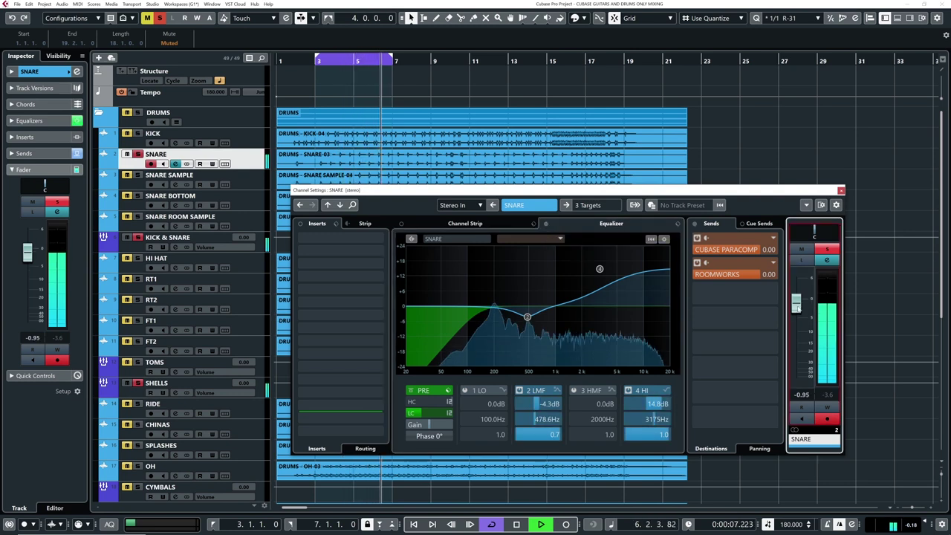
Clear all solos and raise the SNARE's EQ band 4 high shelf to 16.7 dB at 2419 Hz while the full mix plays
left_click(159, 18)
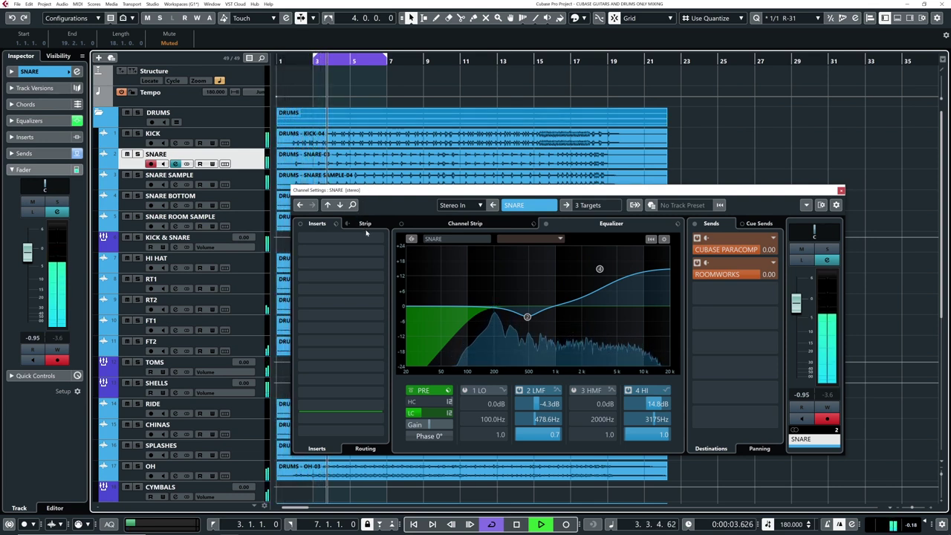
mouse_move(599, 268)
left_mouse_down()
mouse_move(584, 254)
mouse_move(588, 262)
left_mouse_up()
left_click_drag(590, 264, 590, 266)
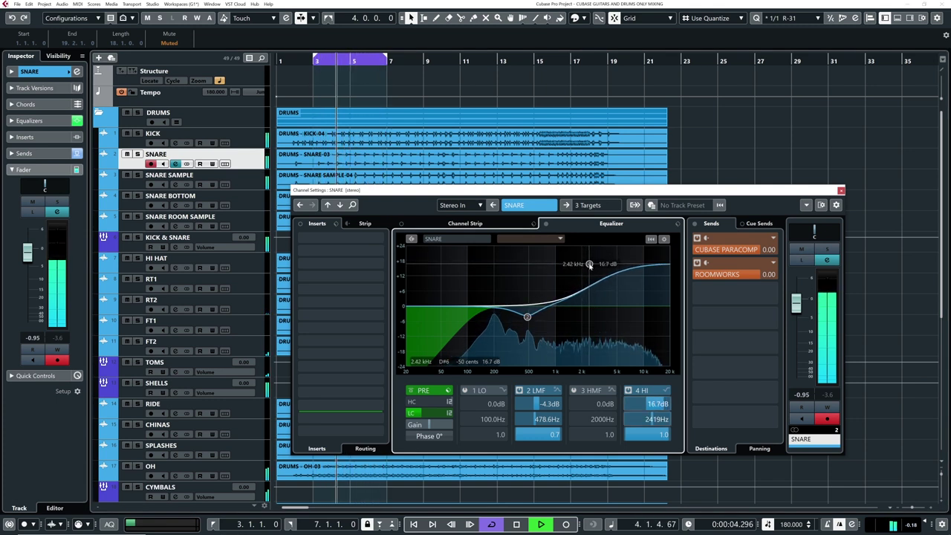
left_click(137, 154)
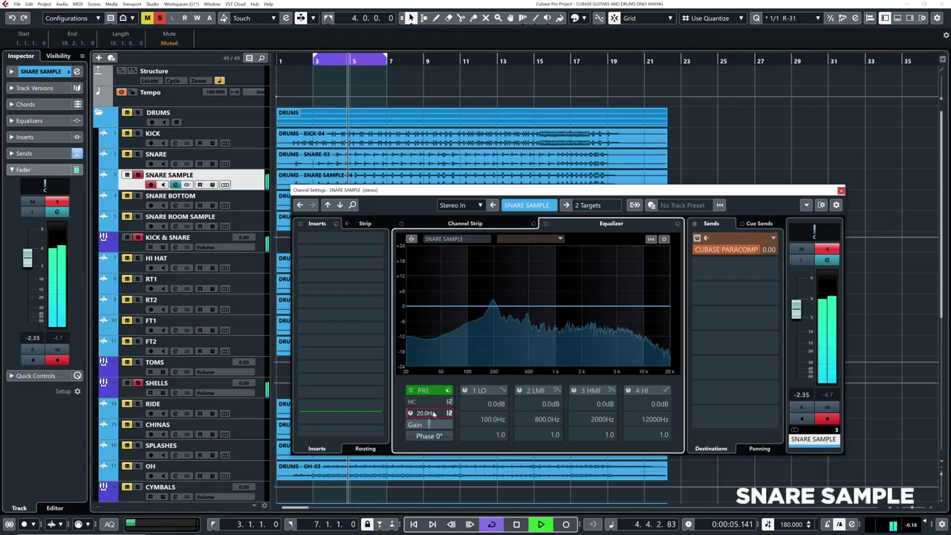
Apply a low-cut filter around 104 Hz to the soloed SNARE SAMPLE and cut EQ band 2 by 2.2 dB at 466.4 Hz
left_click_drag(435, 415, 449, 412)
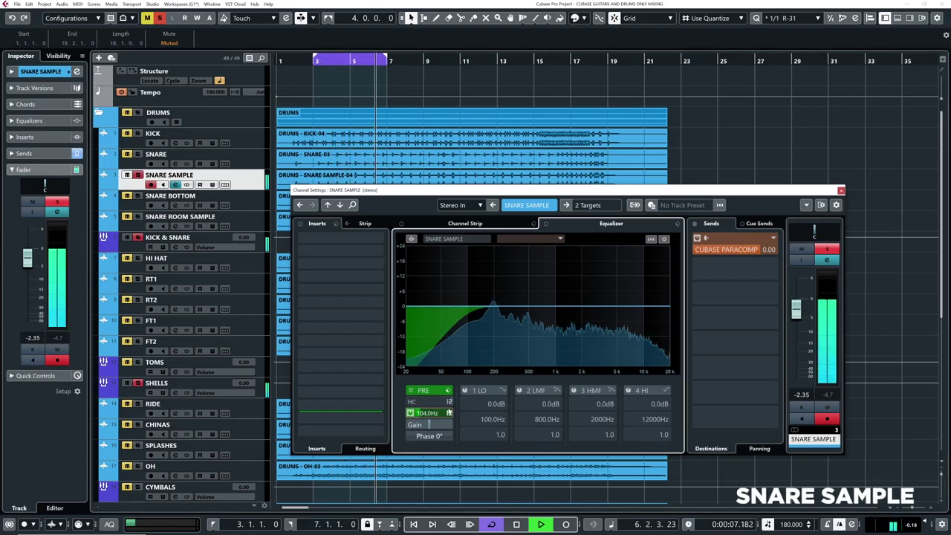
key("space")
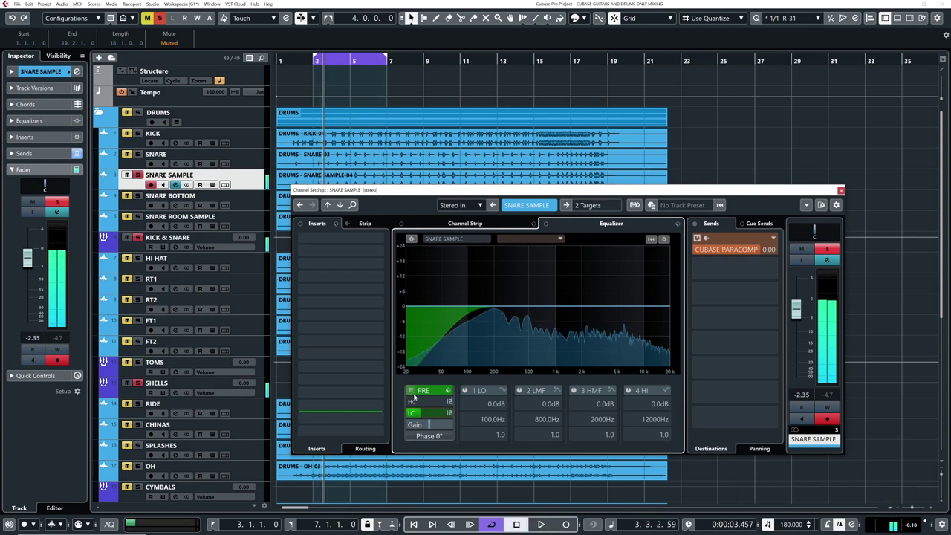
key("space")
left_click_drag(529, 314, 528, 294)
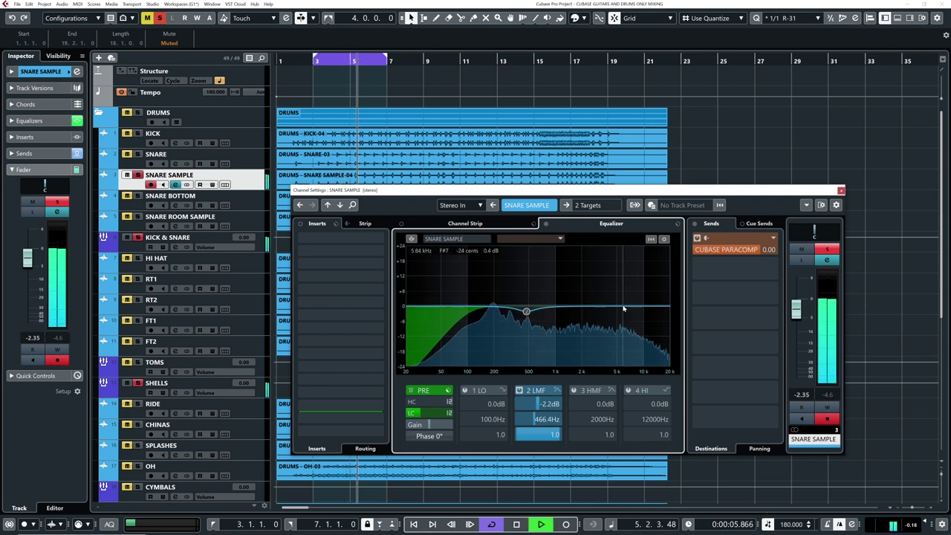
Boost the SNARE SAMPLE's EQ band 4 by 3.9 dB at 4223 Hz and band 3 by about 5.5 dB at 178.8 Hz, Q 1.7
left_click_drag(624, 308, 617, 302)
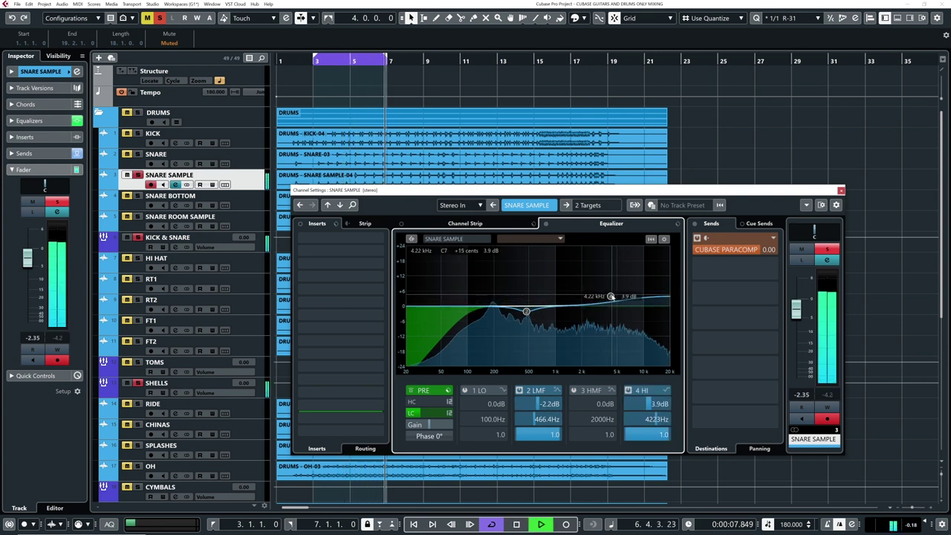
left_click_drag(495, 308, 493, 304)
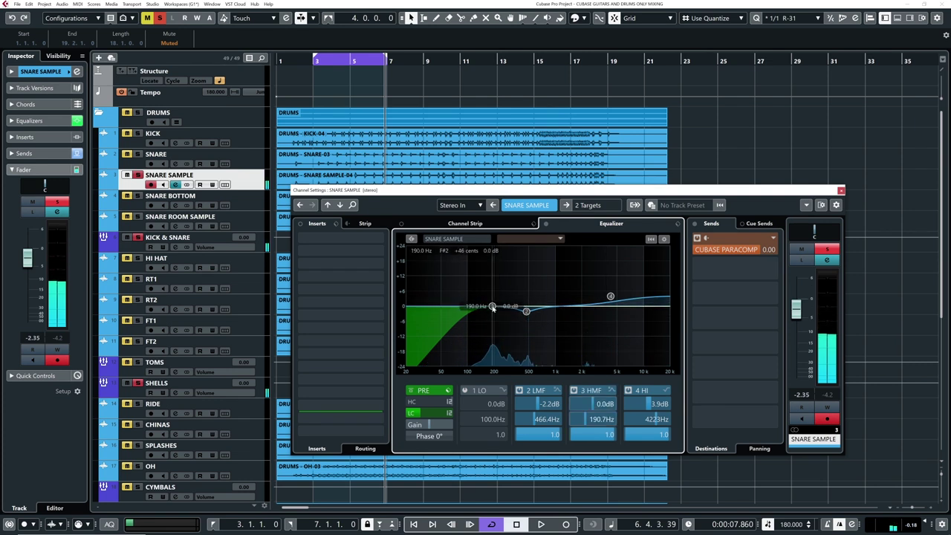
key("space")
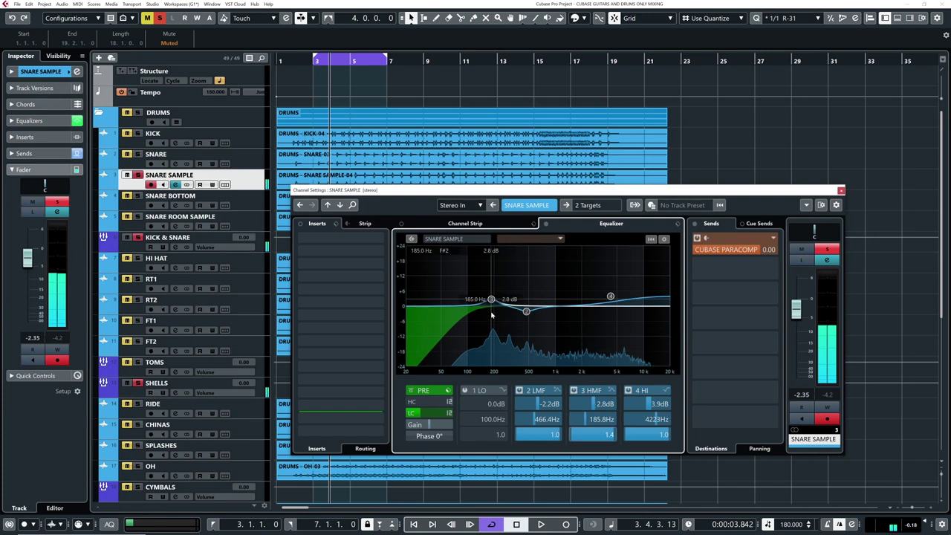
left_click_drag(492, 304, 487, 296)
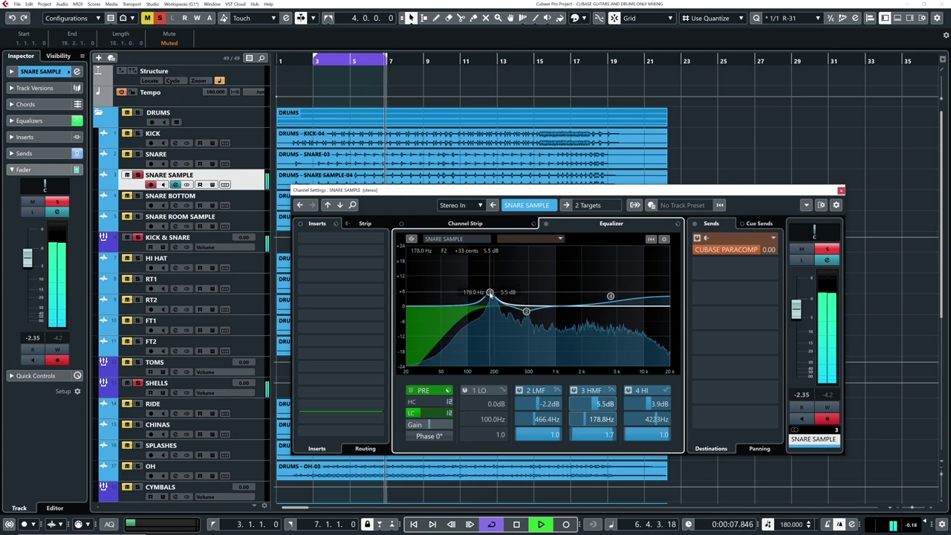
Adjust the SNARE SAMPLE's EQ band 4 to 5.1 dB at 3710 Hz and compare the EQ with bypass during playback
left_click_drag(610, 296, 606, 293)
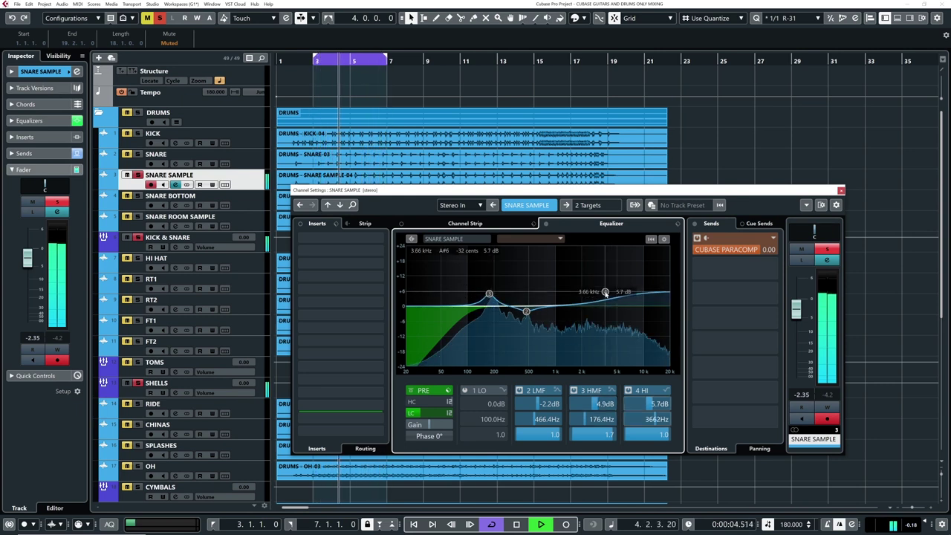
left_click(545, 224)
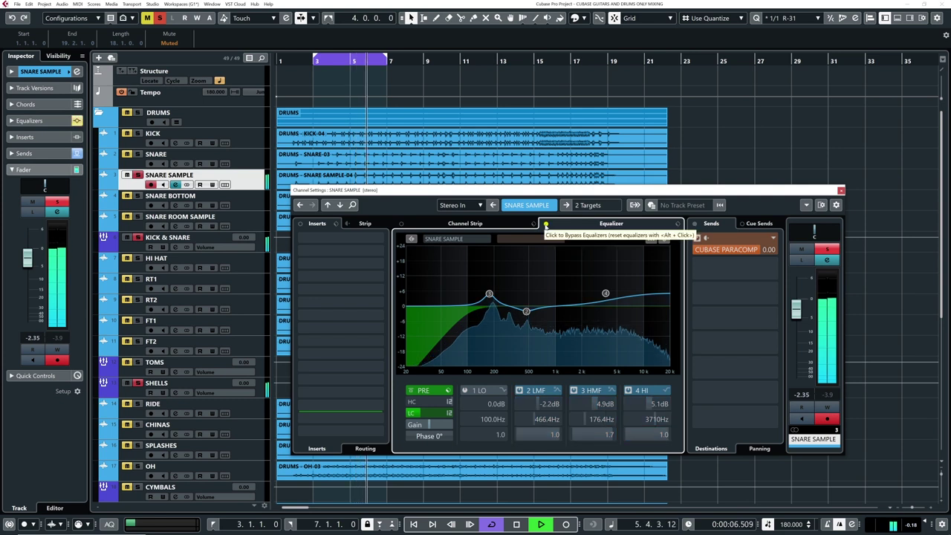
left_click(546, 223)
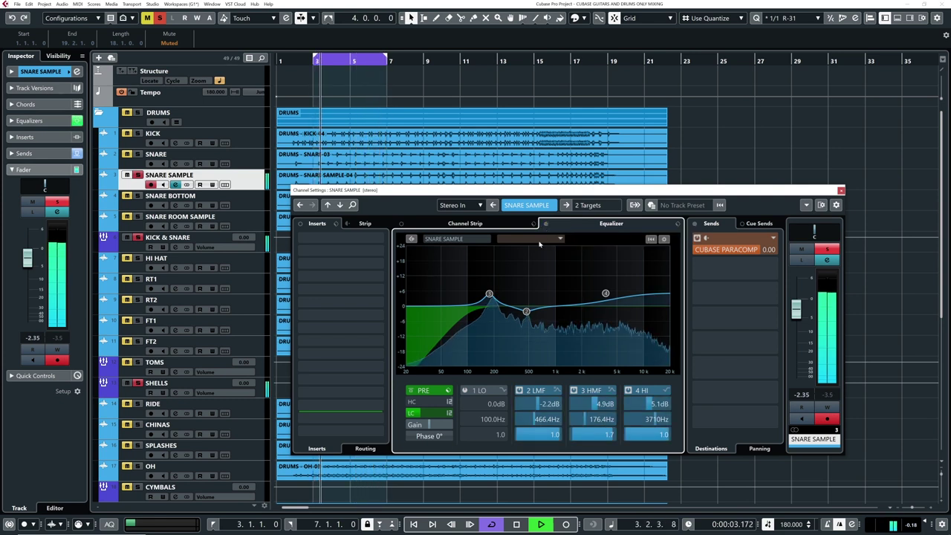
Unsolo and disarm SNARE SAMPLE, play the full mix from the start without cycling, and lower the track's fader to -3.23 dB
left_click(137, 174)
key("space")
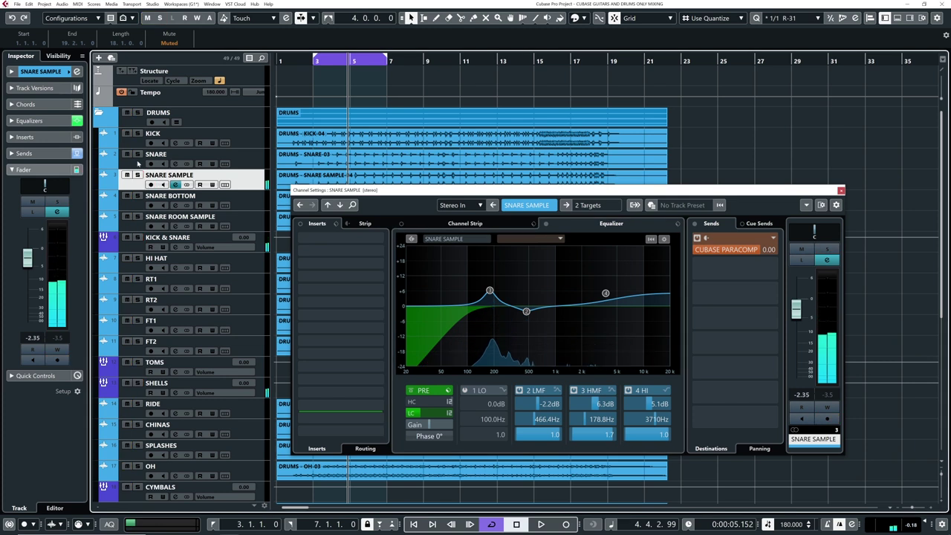
left_click(138, 162)
left_click(138, 181)
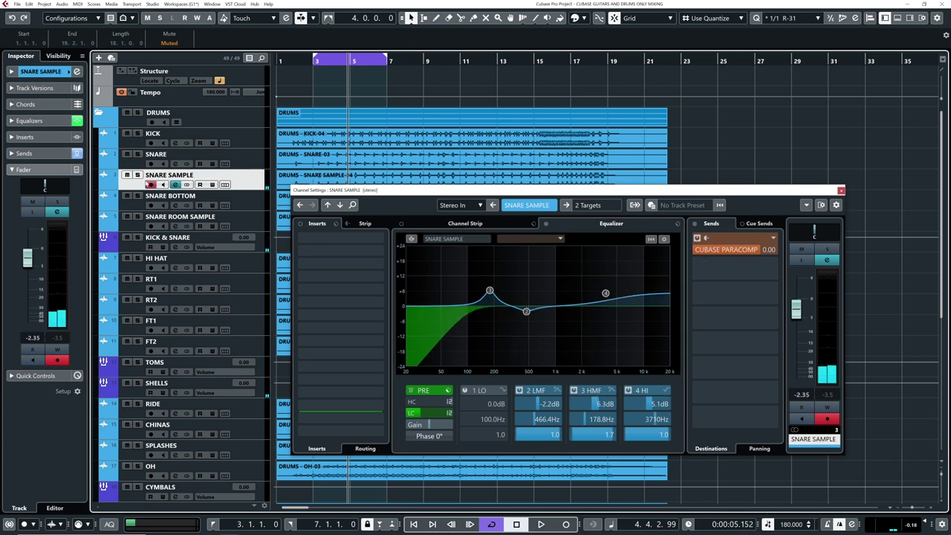
left_click_drag(284, 59, 282, 61)
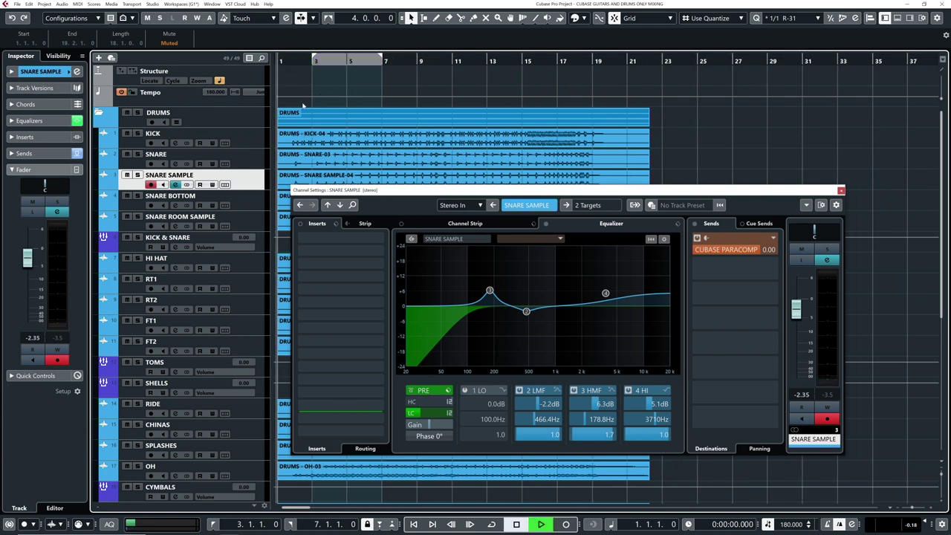
left_click(151, 185)
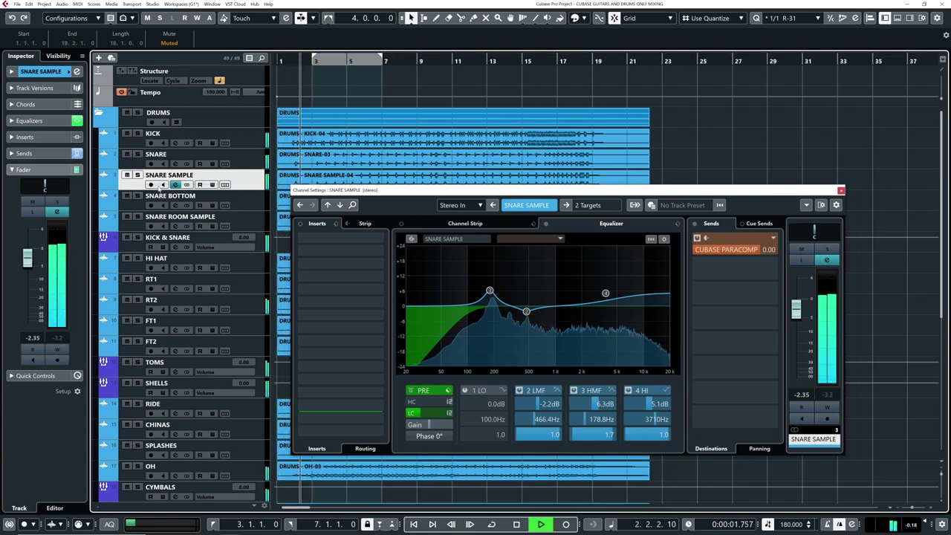
left_click_drag(796, 313, 797, 322)
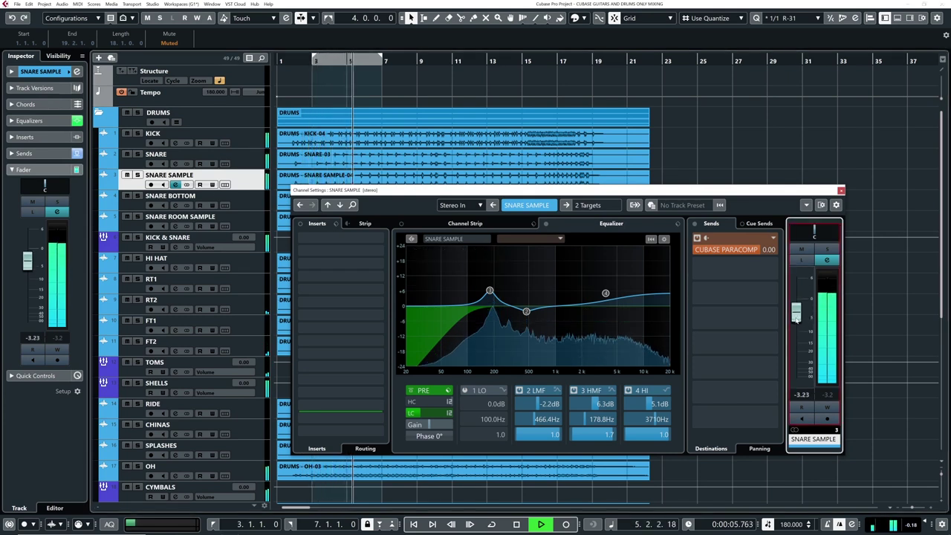
Audition SNARE SAMPLE and SNARE alone in turn and lower the SNARE fader to -2.27 dB
left_click(137, 175)
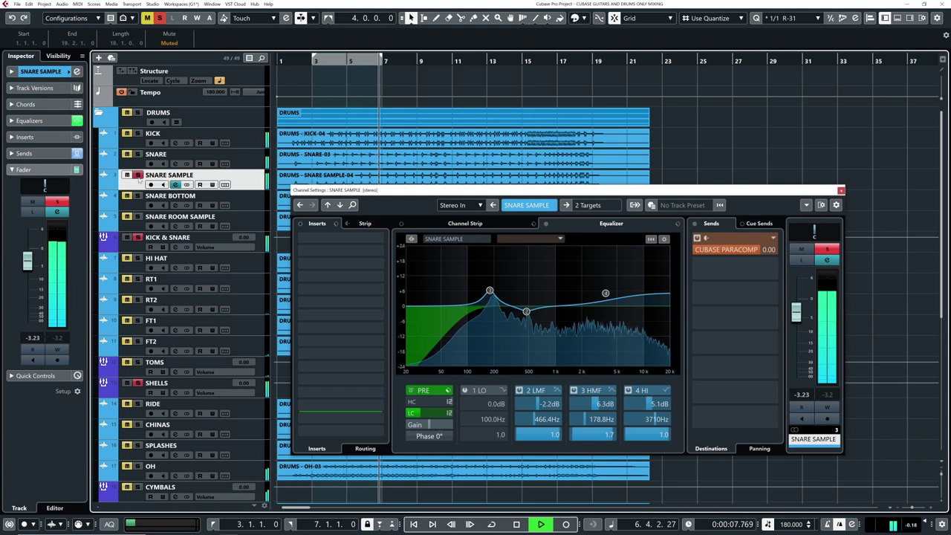
left_click(137, 176)
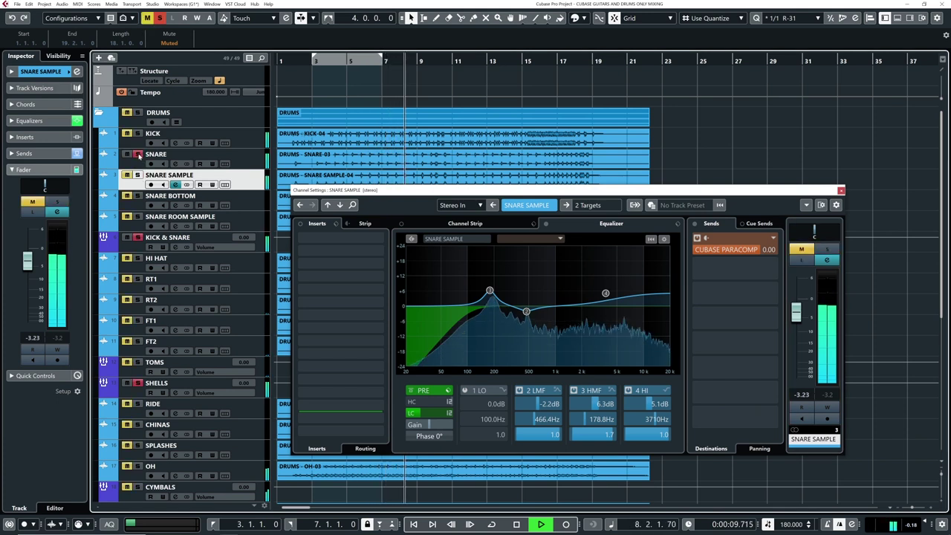
left_click(137, 155)
left_click_drag(796, 303, 797, 316)
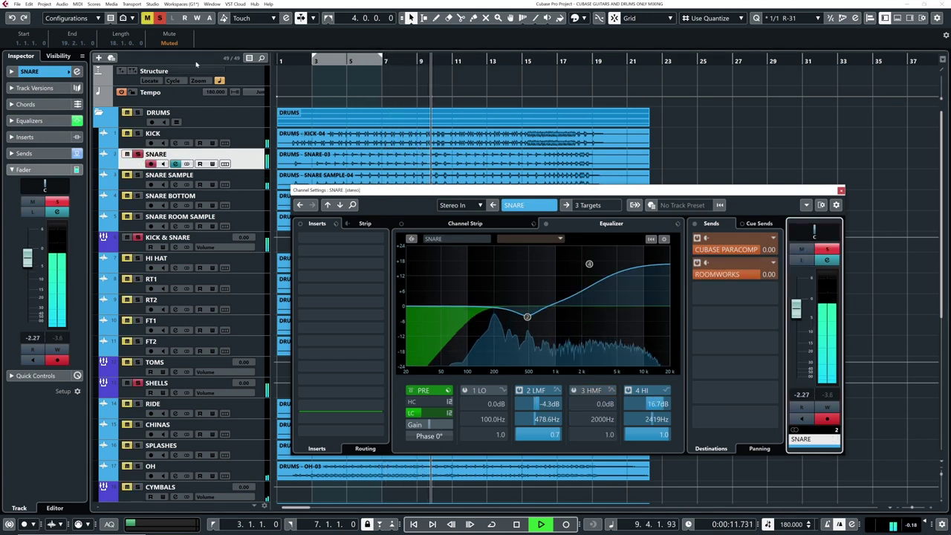
Clear all solos and play the full mix from the start of the project
left_click(159, 18)
left_click(302, 71)
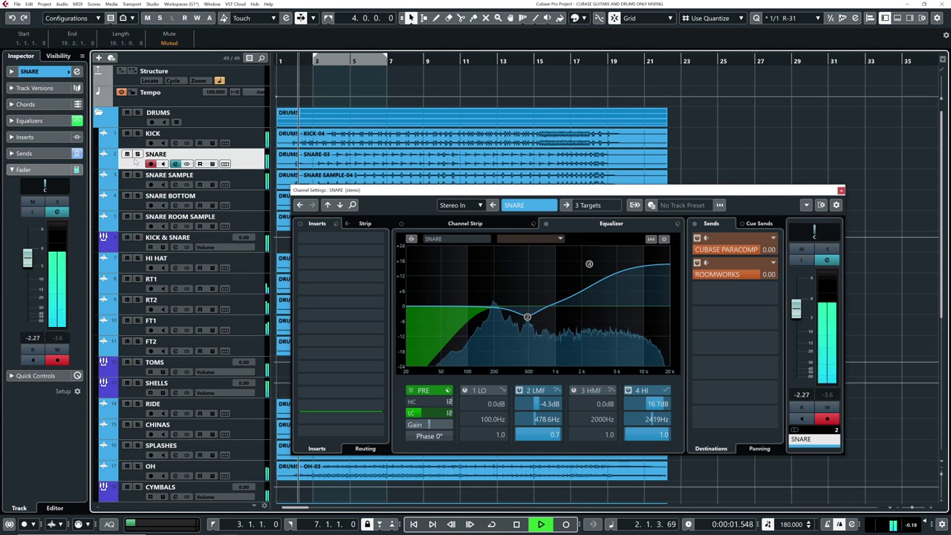
left_click(286, 65)
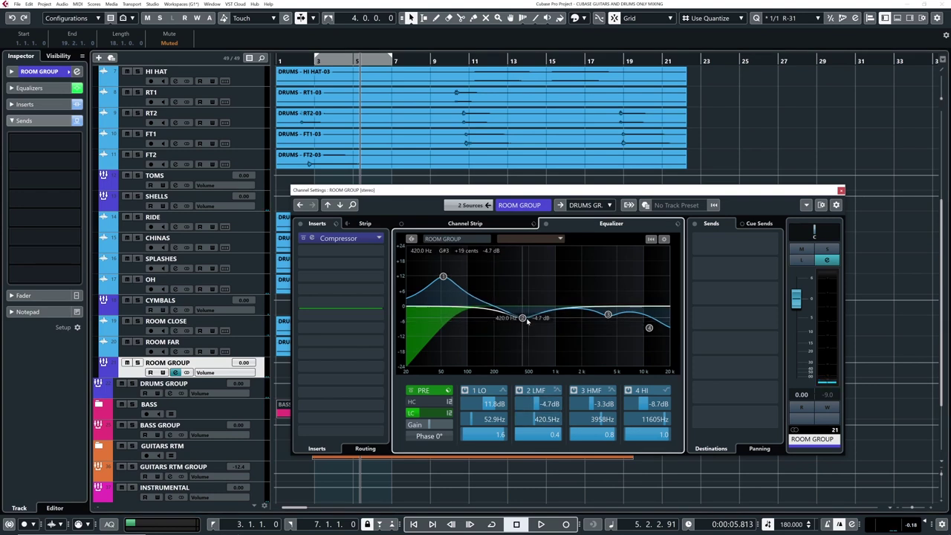
left_click(279, 60)
key("space")
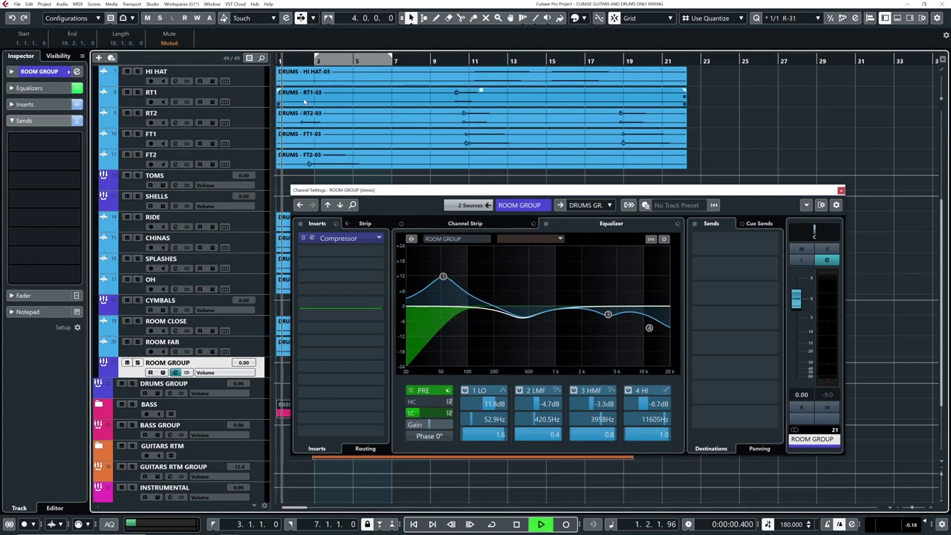
Raise the SNARE ROOM SAMPLE fader to -3.98 dB against the full mix, replaying from the start with the track disarmed
scroll(312, 141, "up", 3)
scroll(312, 142, "up", 5)
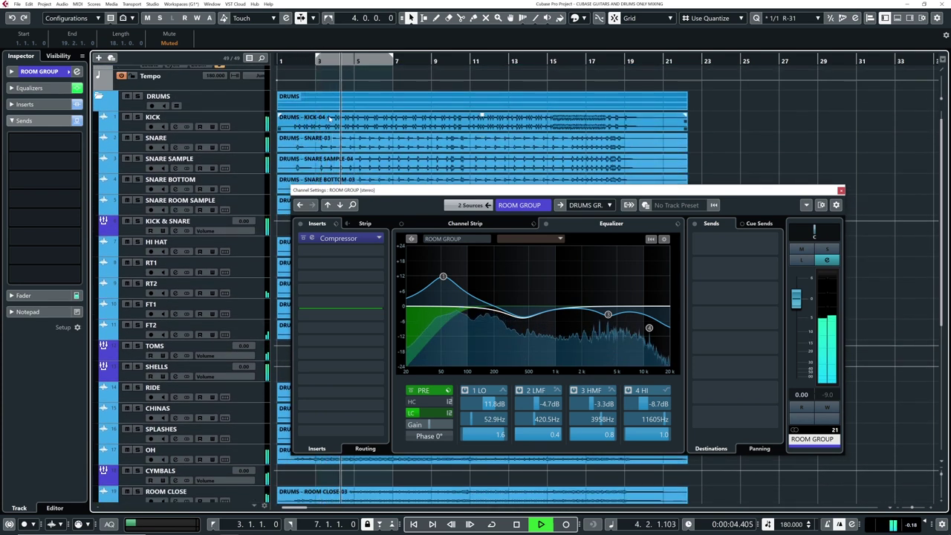
key("space")
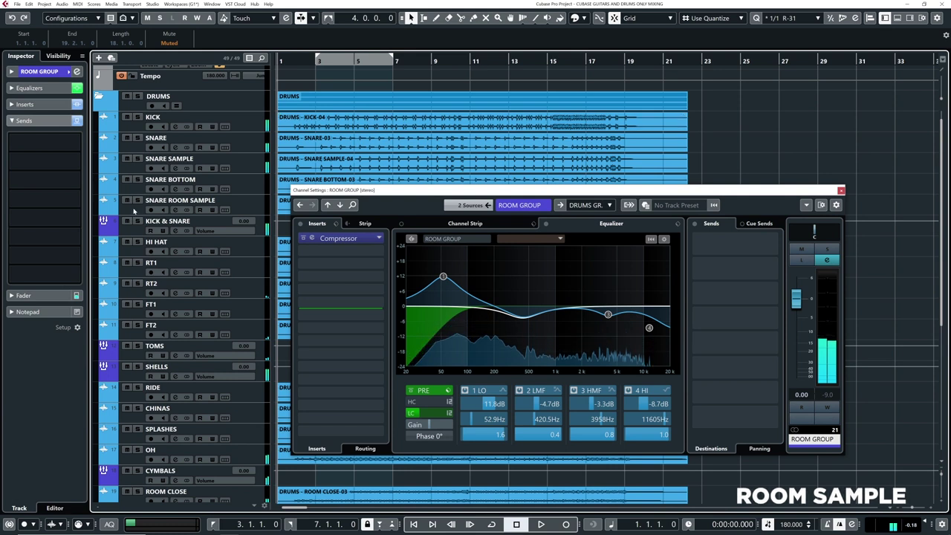
left_click(136, 212)
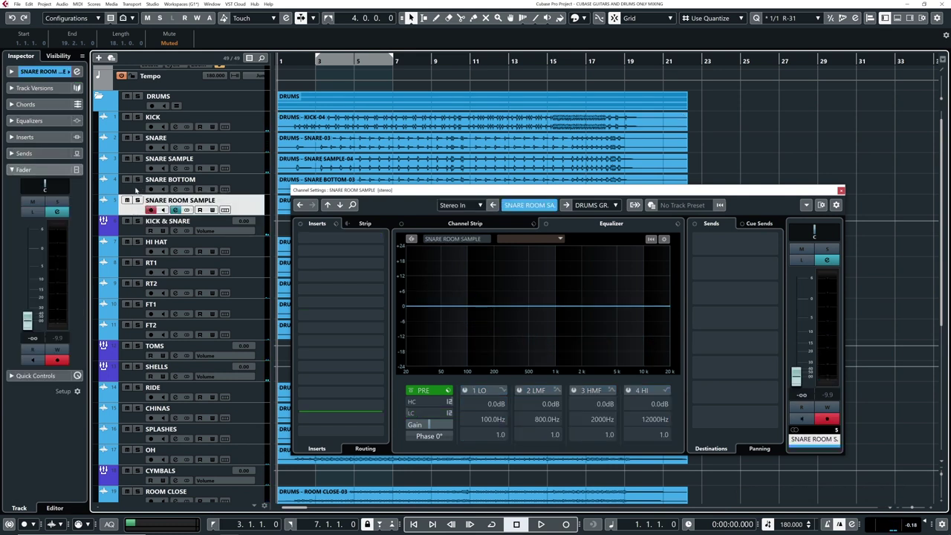
left_click(136, 189)
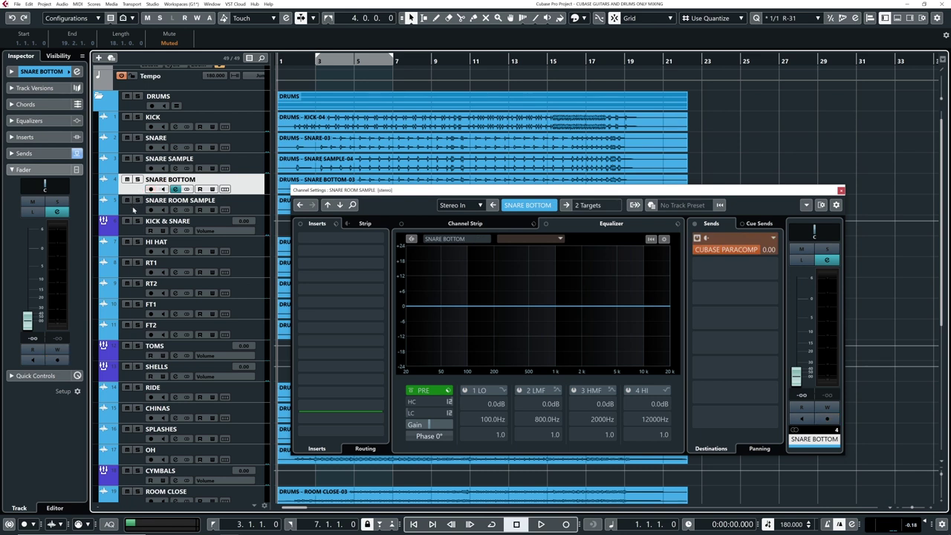
left_click(132, 208)
left_click_drag(797, 376, 799, 318)
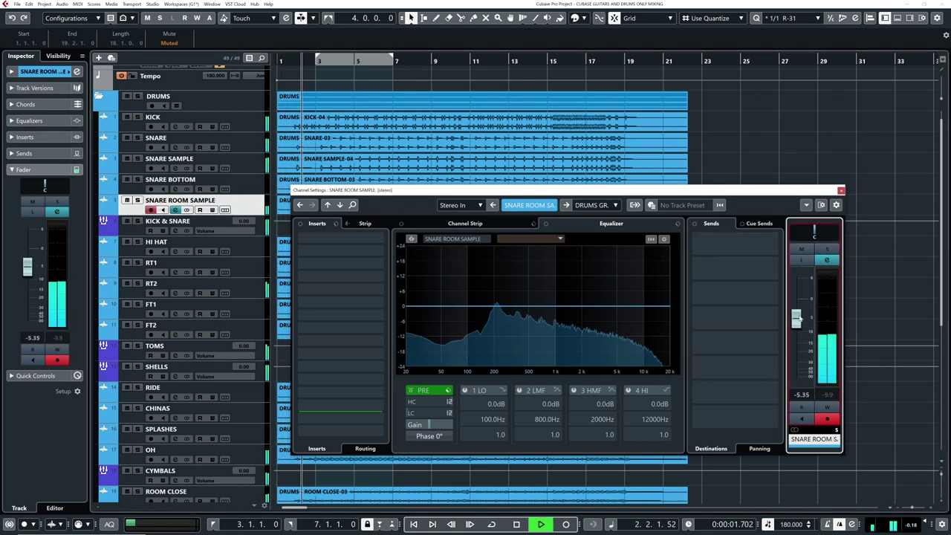
left_click(290, 64)
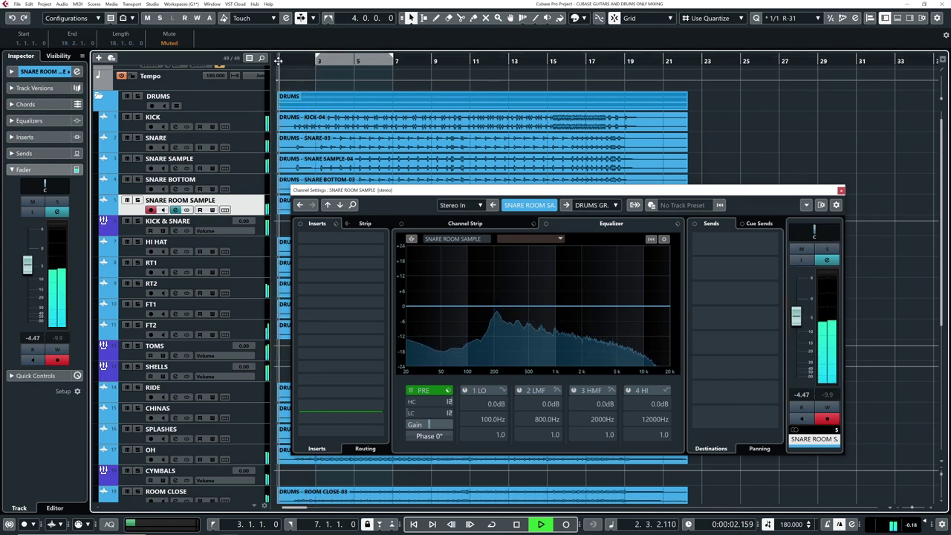
left_click(151, 210)
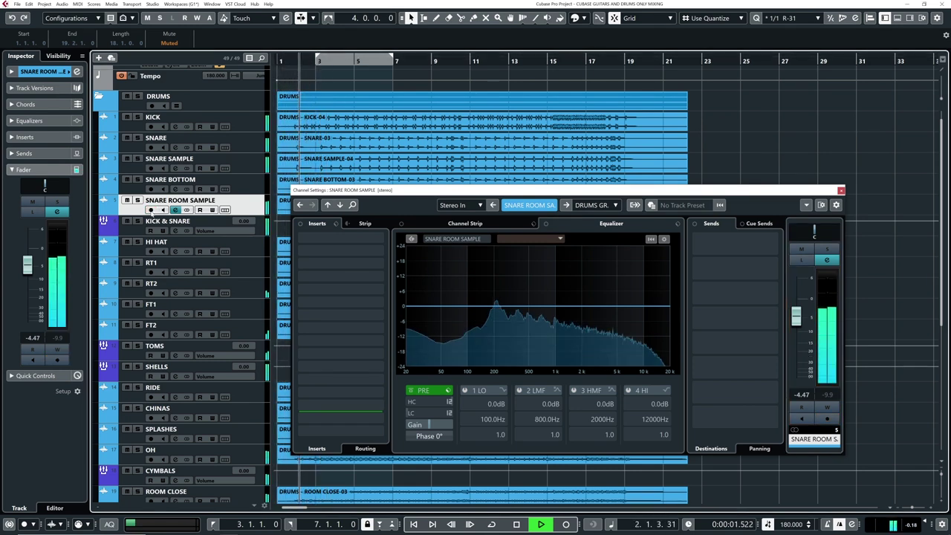
left_click(800, 318)
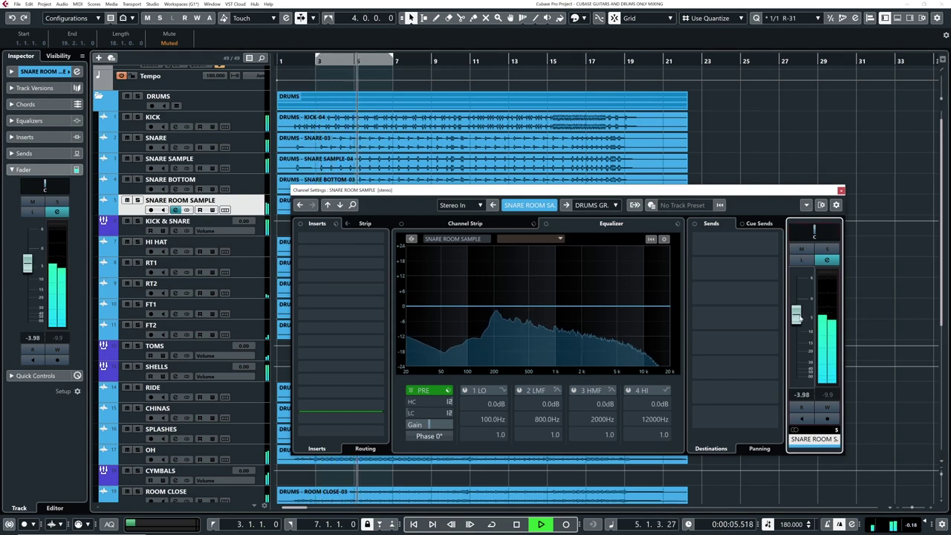
Solo the SNARE ROOM SAMPLE track and apply a low-cut filter in its channel settings
left_click(138, 201)
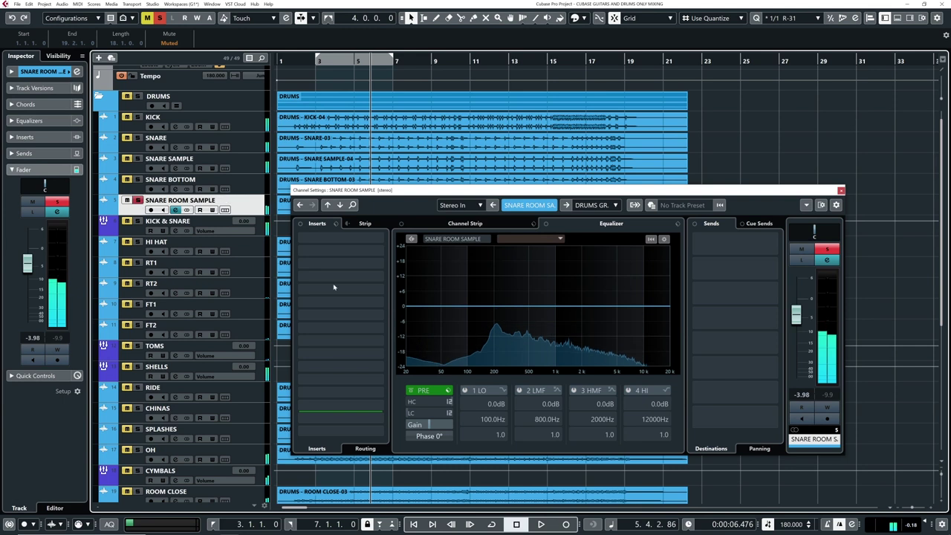
key("space")
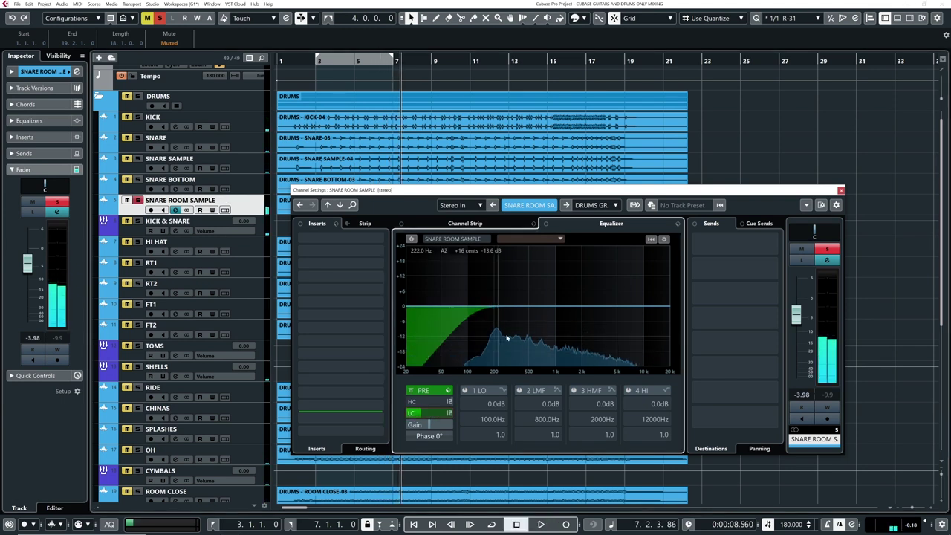
key("space")
Sweep the 2 LMF band on SNARE ROOM SAMPLE and set it to -3.0 dB at 460.4 Hz with a Q of 1.4
left_click(526, 298)
left_click_drag(525, 299, 527, 360)
left_click_drag(527, 297, 526, 283)
key("space")
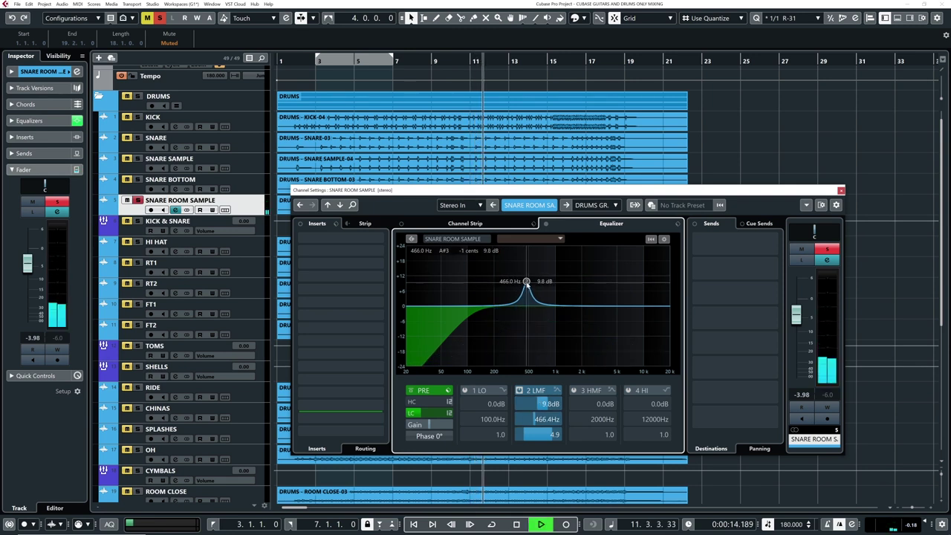
left_click_drag(527, 283, 527, 310)
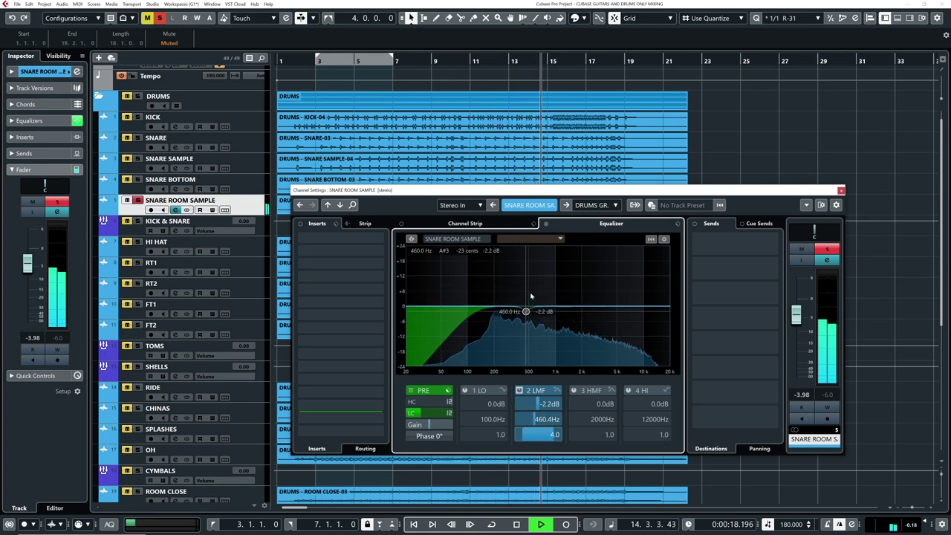
left_click_drag(532, 288, 535, 282)
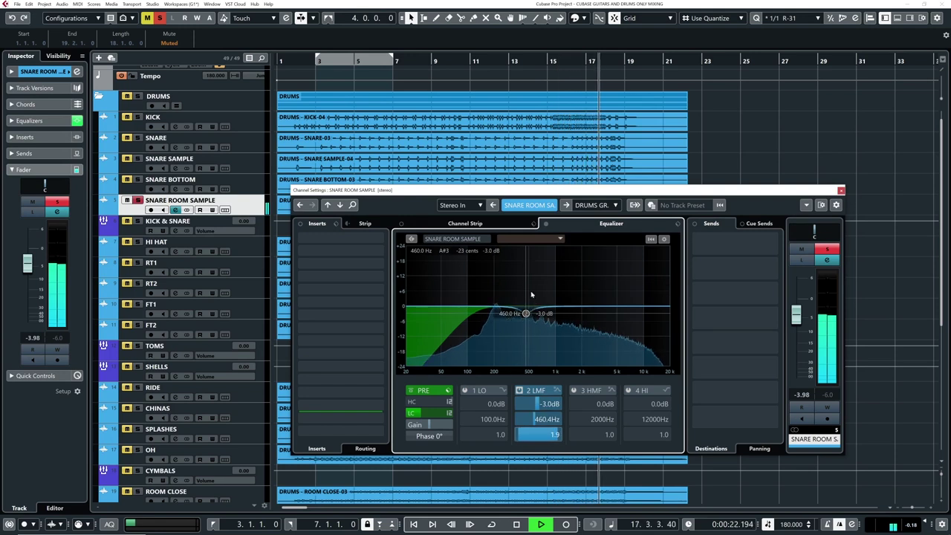
key("space")
Play the unsoloed full mix from the start, raising the SNARE ROOM SAMPLE fader to -2.80 dB and the KICK fader to -2.40 dB
left_click(279, 60)
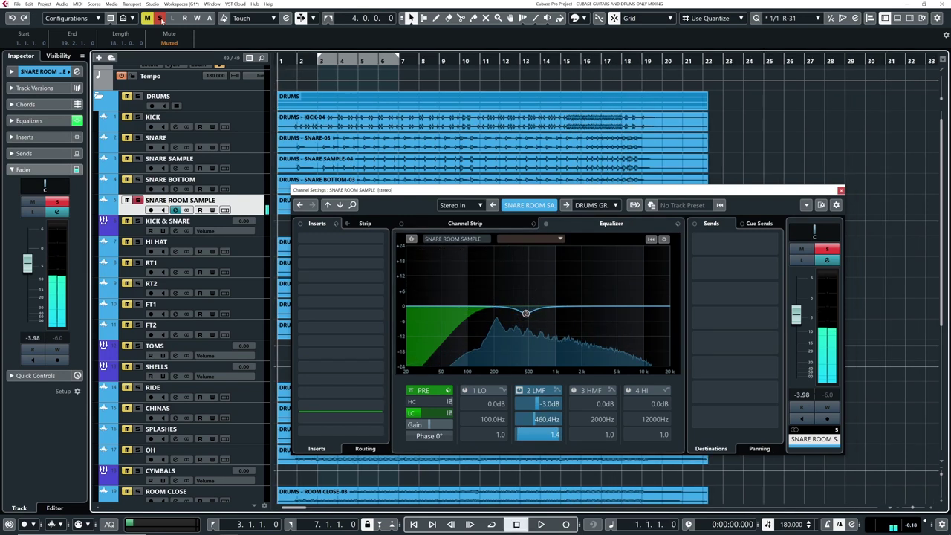
left_click(160, 18)
key("space")
left_click_drag(796, 316, 796, 313)
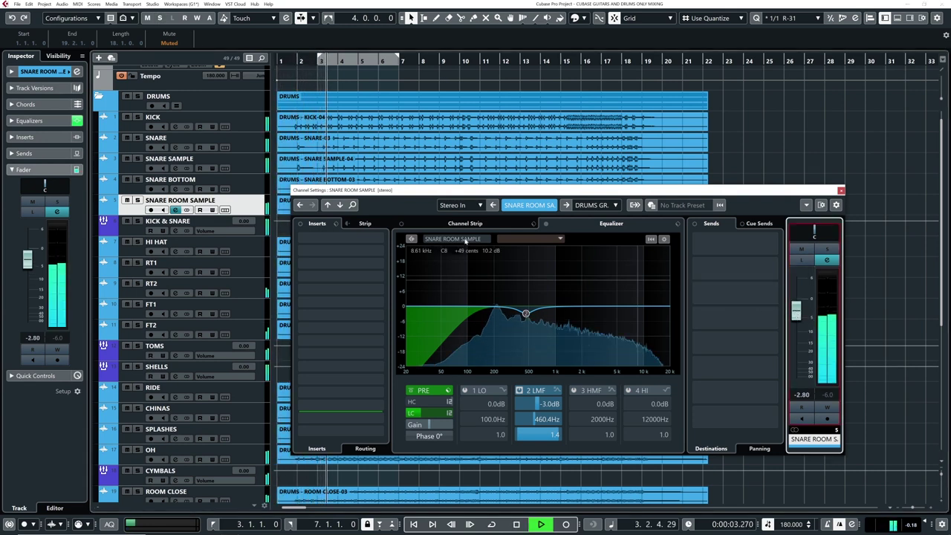
left_click(251, 124)
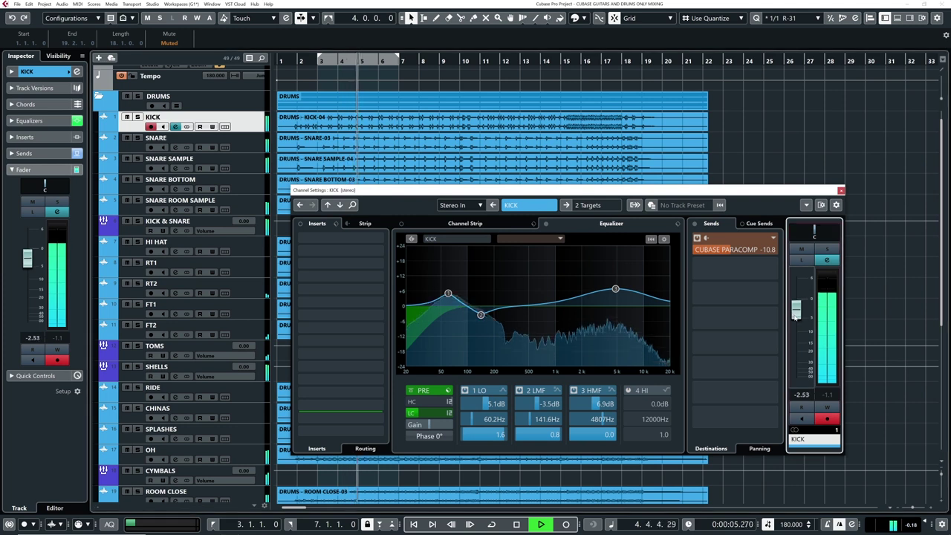
left_click(840, 190)
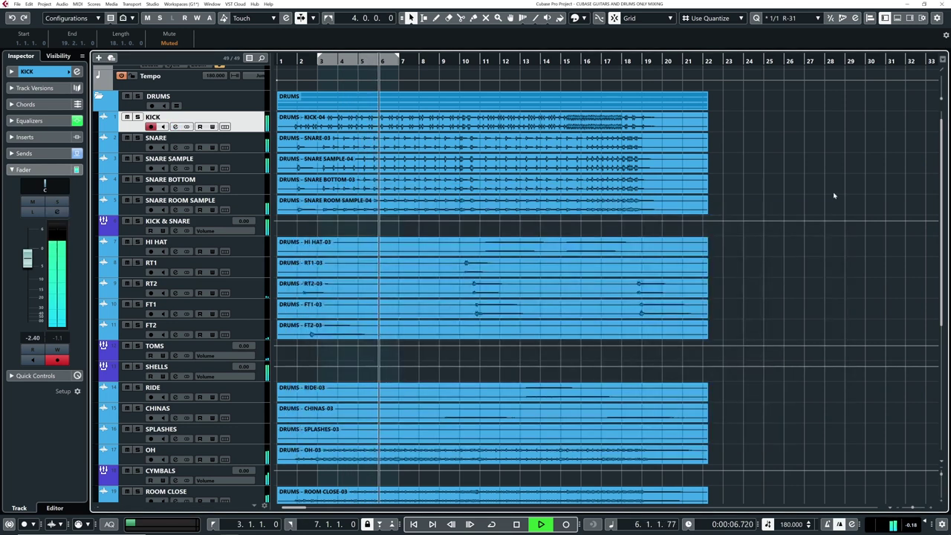
Solo SNARE SAMPLE, set its 3 HMF band to 5.7 dB at 181.1 Hz, and lower its fader to -3.98 dB against the full mix
left_click(137, 148)
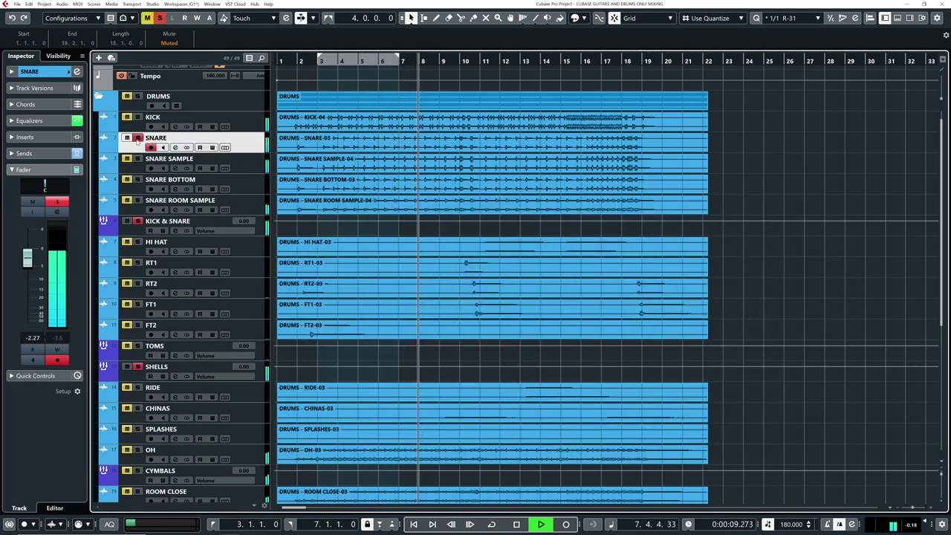
left_click(176, 168)
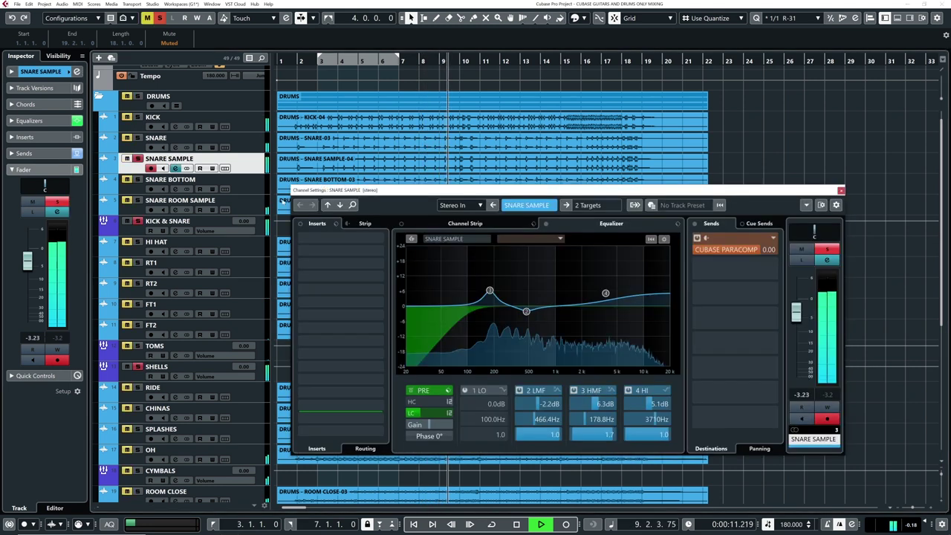
left_click_drag(490, 290, 491, 292)
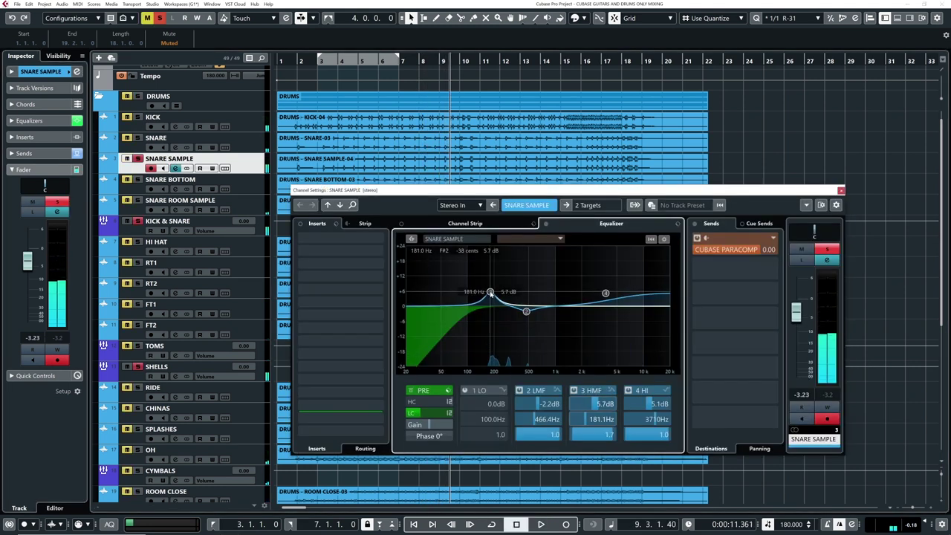
left_click_drag(796, 312, 796, 318)
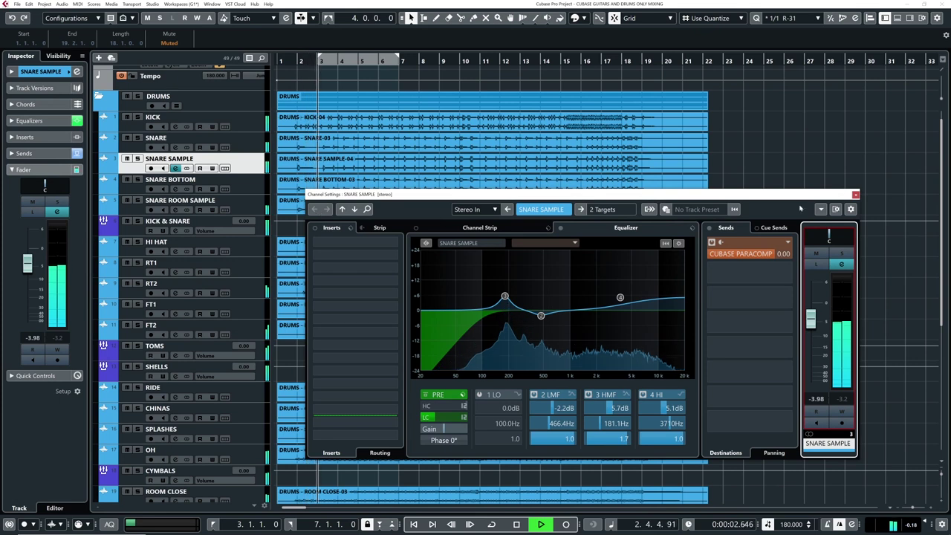
left_click(855, 195)
Stop playback and unmute the BASS and GUITARS RTM parts
scroll(816, 274, "down", 4)
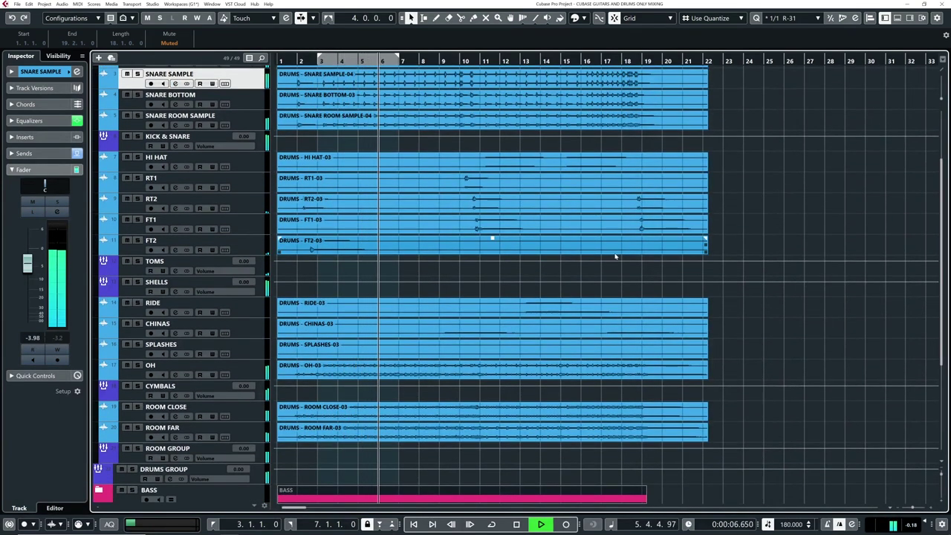
scroll(732, 312, "down", 1)
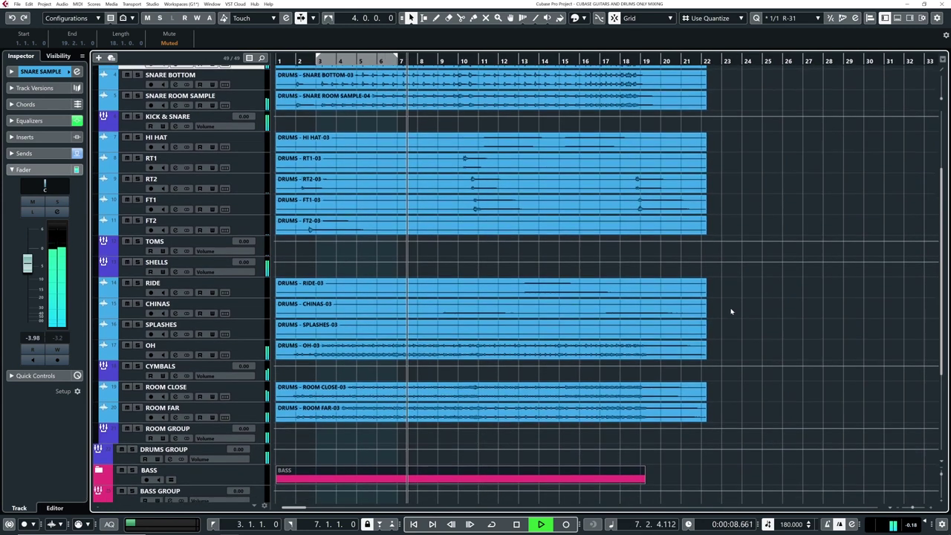
key("space")
scroll(731, 329, "down", 5)
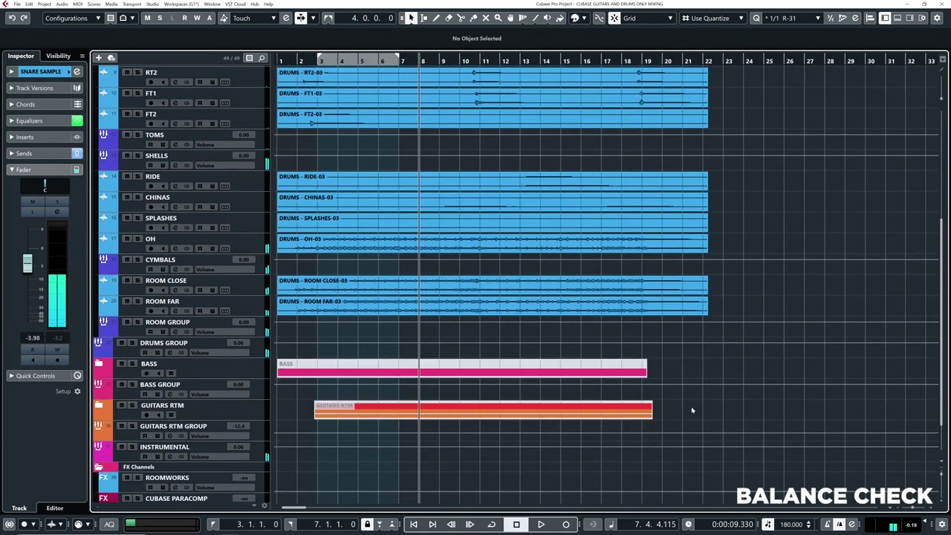
left_click(587, 368)
key("shift+u")
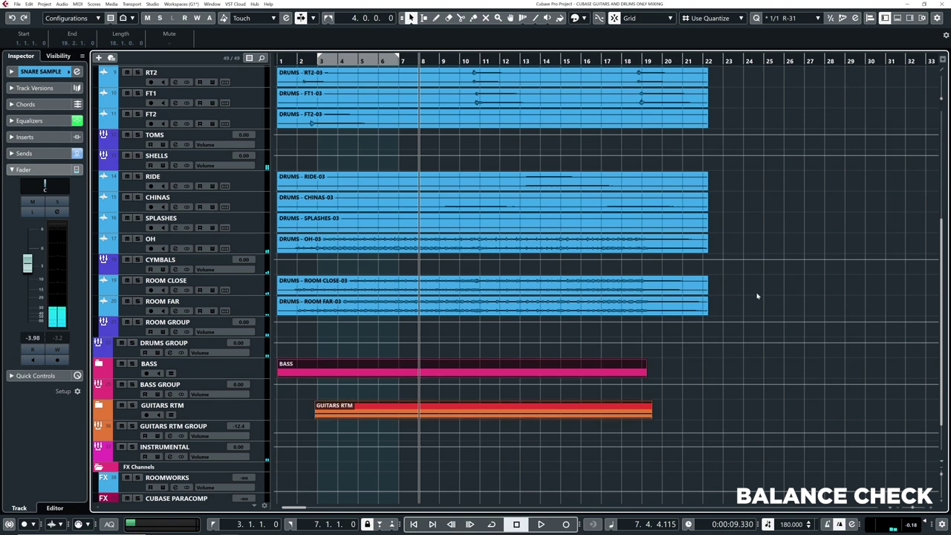
Play the mix with bass and guitars from near the start and lower the GUITARS RTM GROUP volume to -13.3 dB
scroll(757, 290, "up", 10)
left_click(289, 61)
key("space")
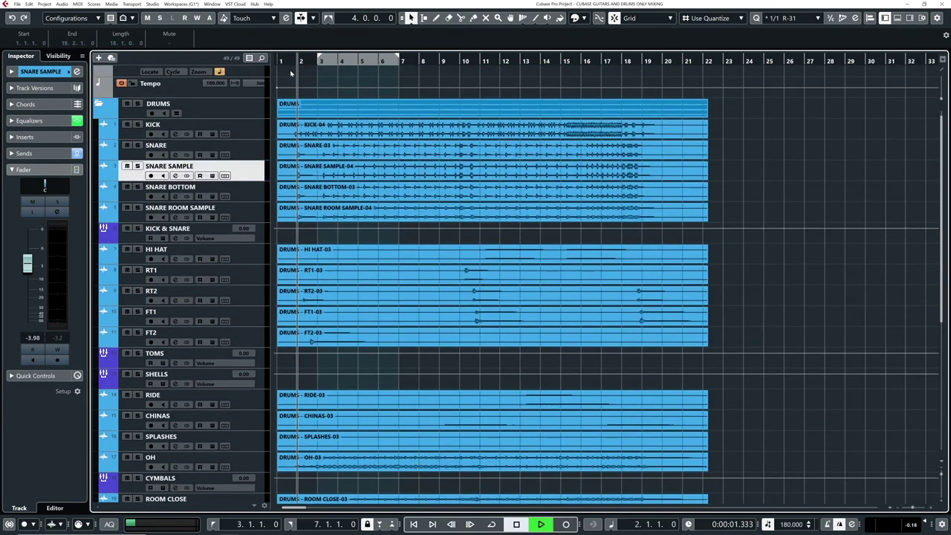
scroll(667, 300, "down", 10)
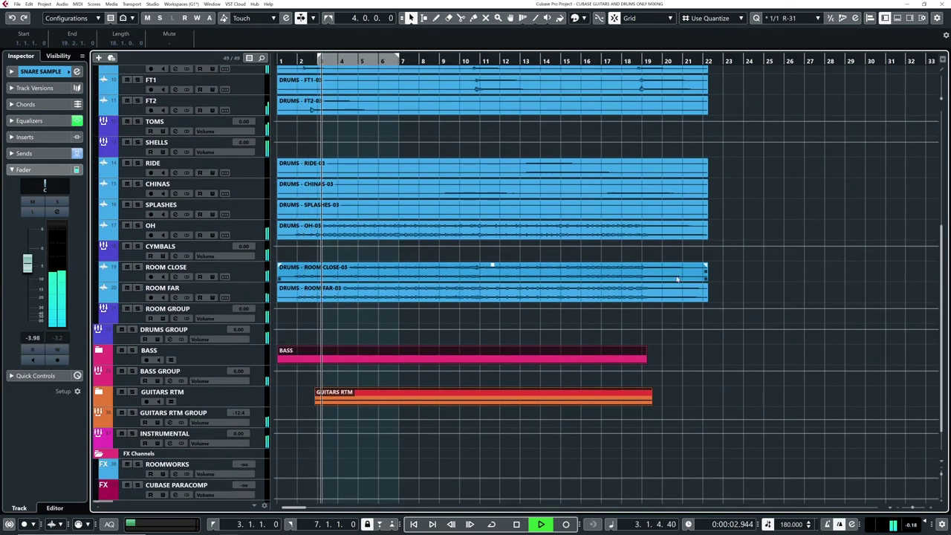
left_click(531, 323)
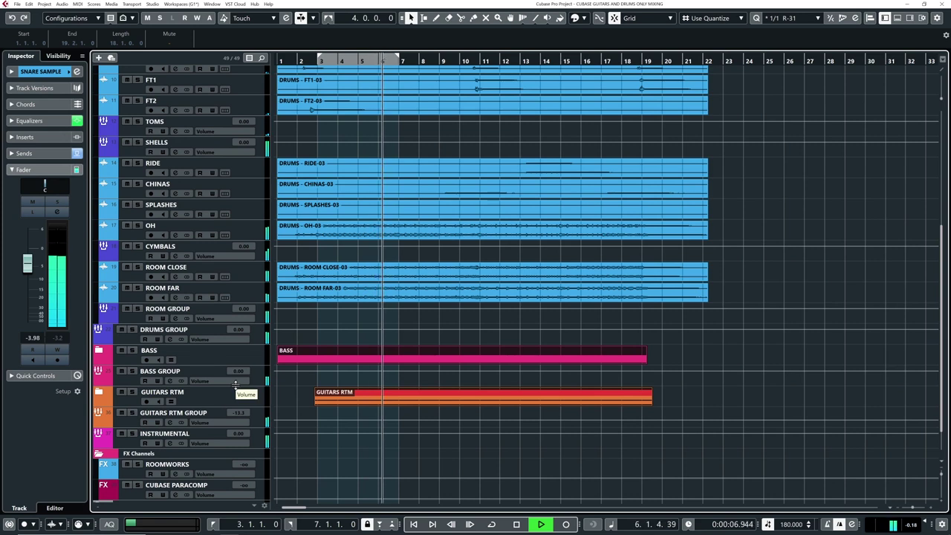
key("space")
Loop playback of the soloed HI HAT track from bar 11 to bar 13
left_click(136, 253)
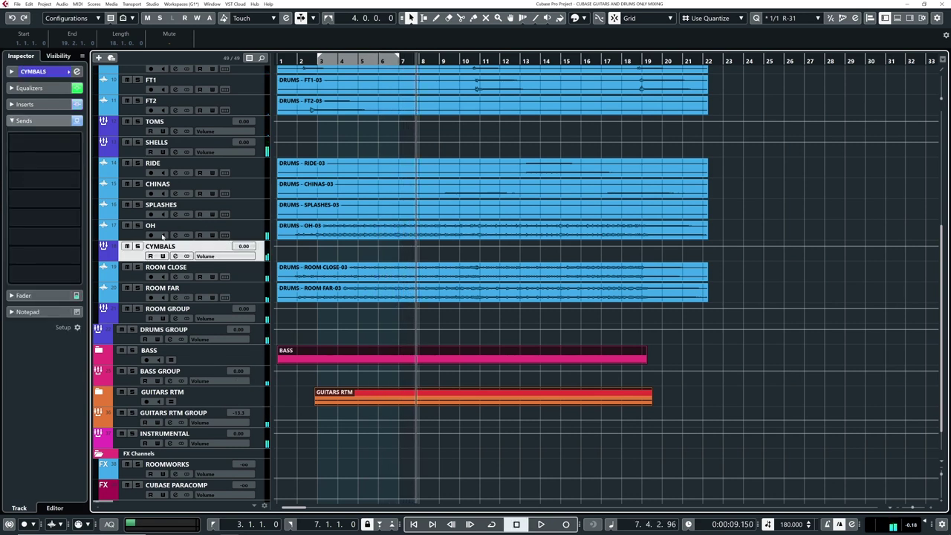
scroll(191, 338, "up", 4)
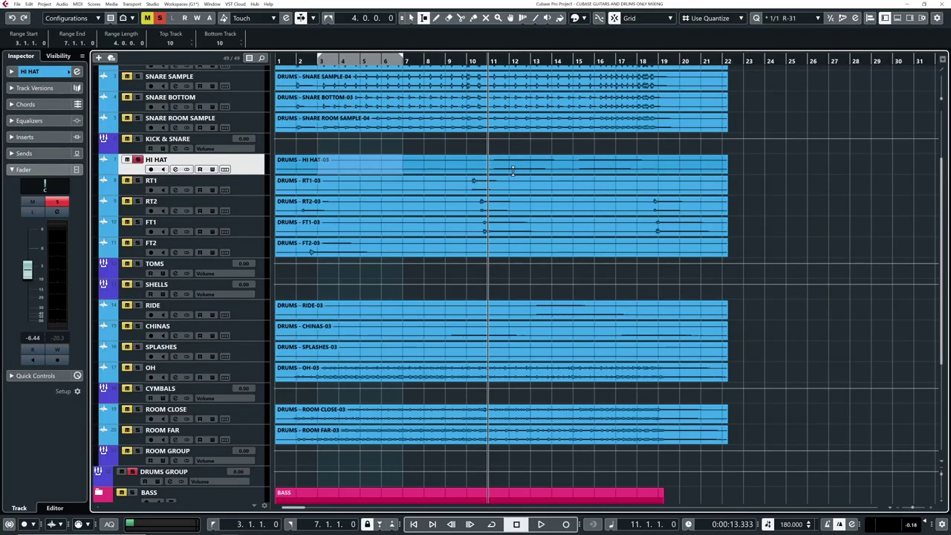
left_click_drag(497, 163, 525, 165)
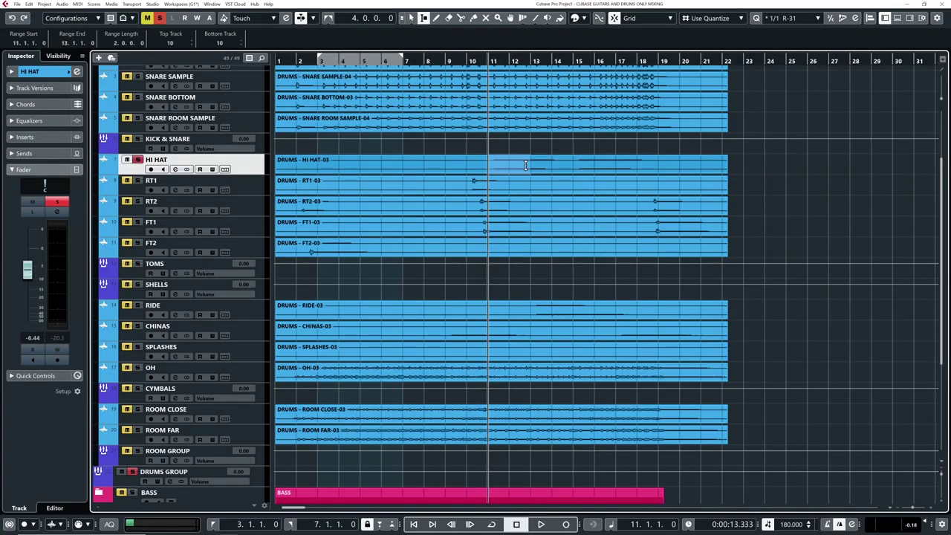
key("p")
key("KP_Divide")
key("space")
key("1")
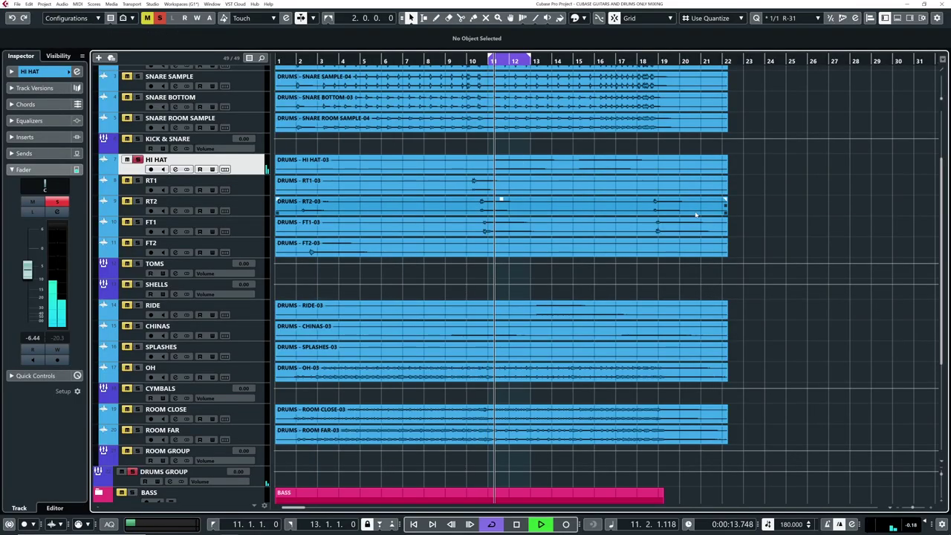
Apply a low-cut filter to HI HAT and set its 3 HMF band to -2.6 dB at 4745 Hz
left_click(77, 72)
left_click_drag(448, 417, 478, 409)
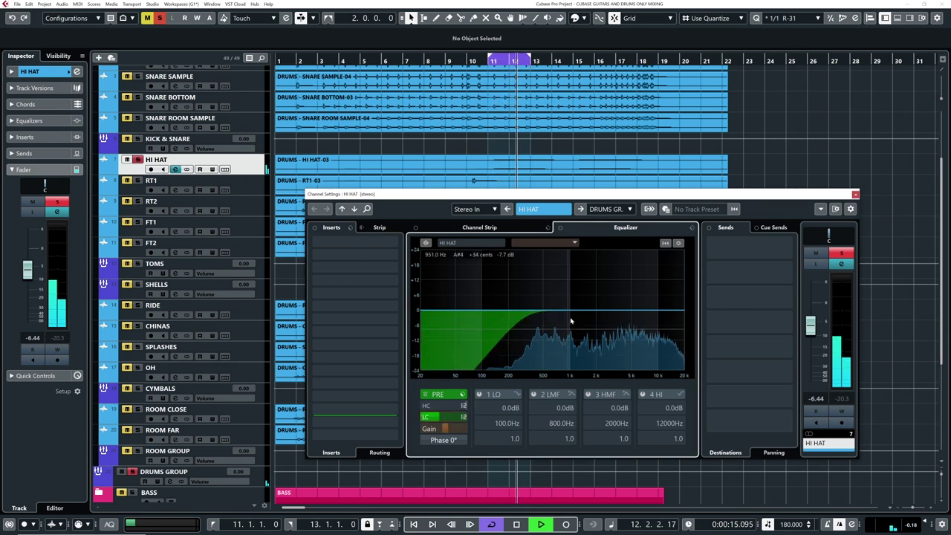
left_click_drag(620, 312, 623, 299)
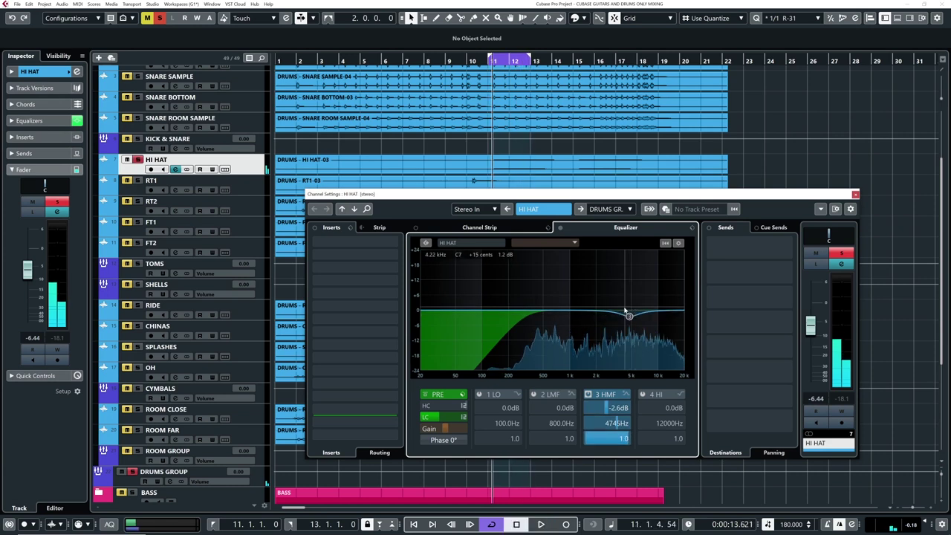
Set the HI HAT 2 LMF band to -5.3 dB at 2419 Hz with a Q of 7.6, and 4 HI to -3.3 dB at 13210 Hz
key("space")
left_click_drag(587, 311, 586, 300)
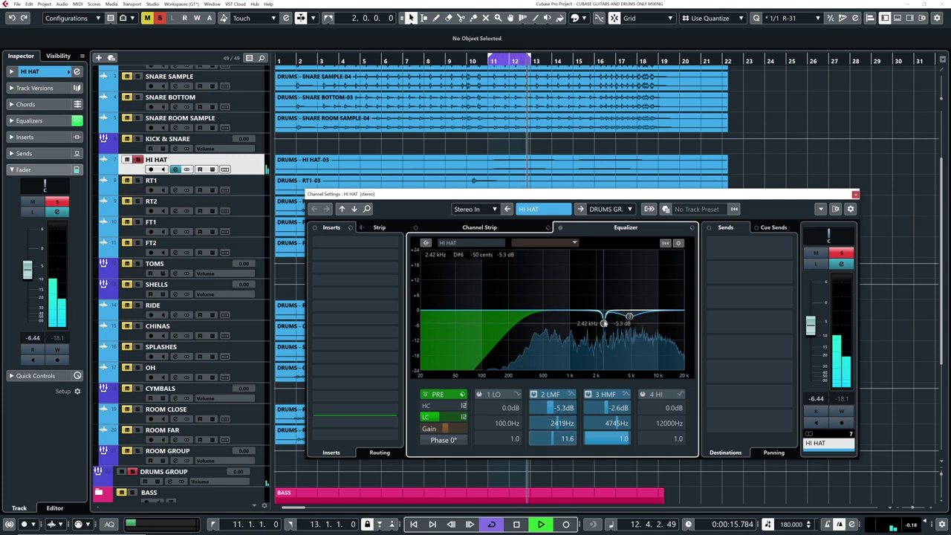
left_click(670, 316)
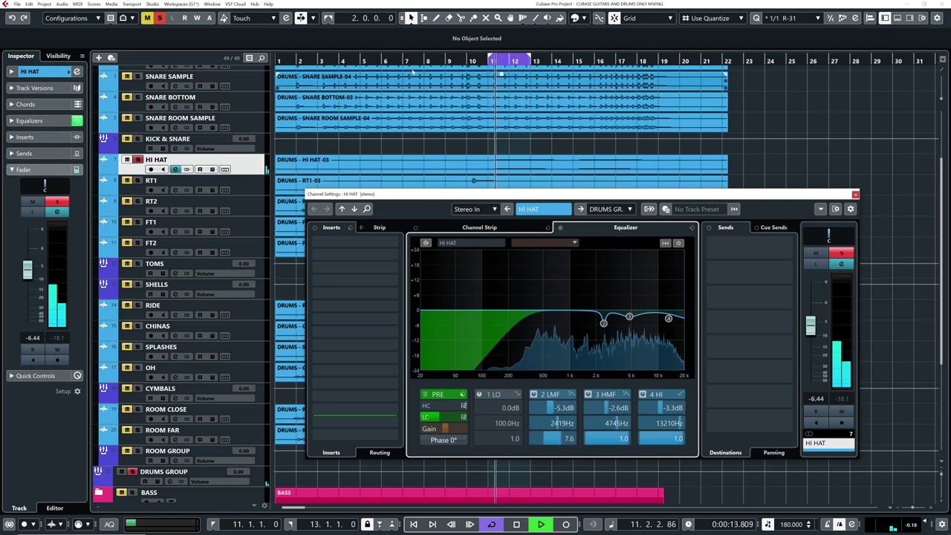
Clear all solos, turn off looping and play the full mix around bar 11 to check the hi-hat, closing its channel settings
key("space")
left_click(159, 18)
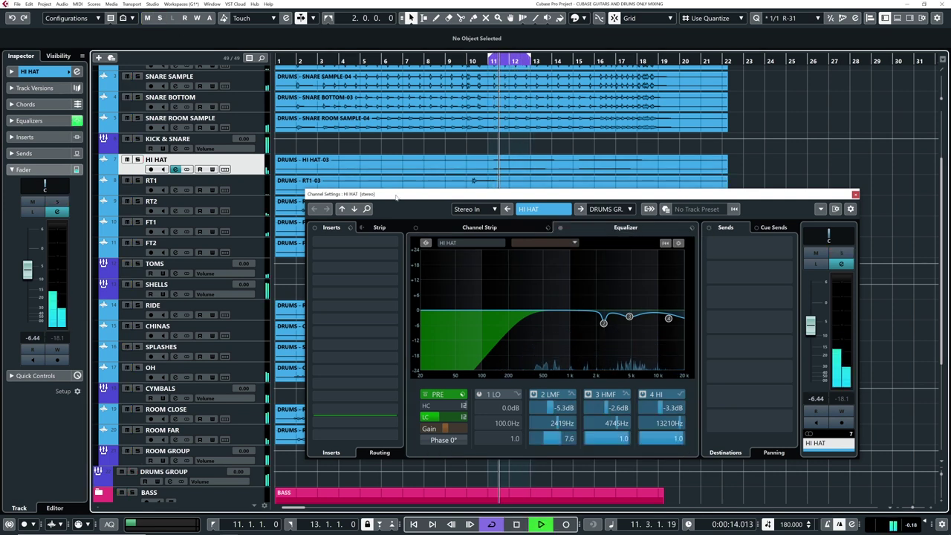
left_click(856, 195)
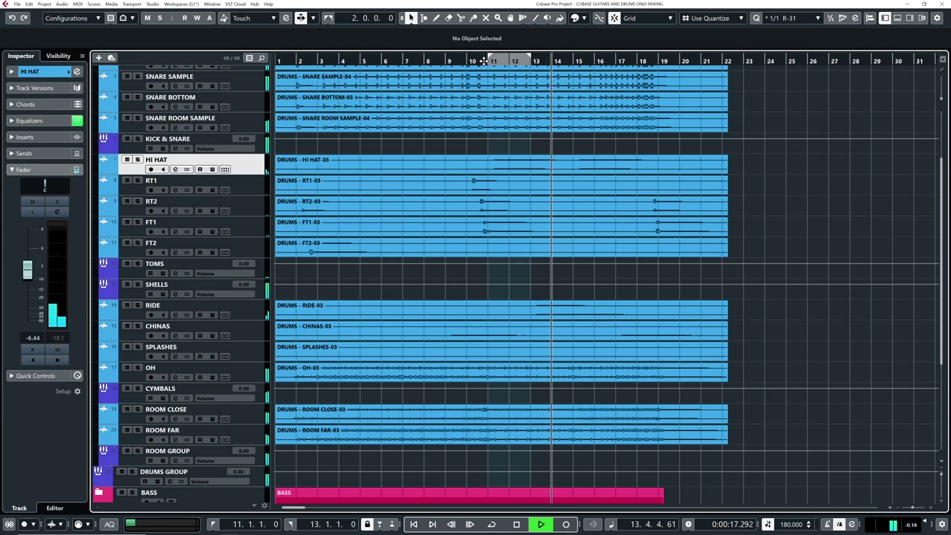
scroll(392, 188, "down", 2)
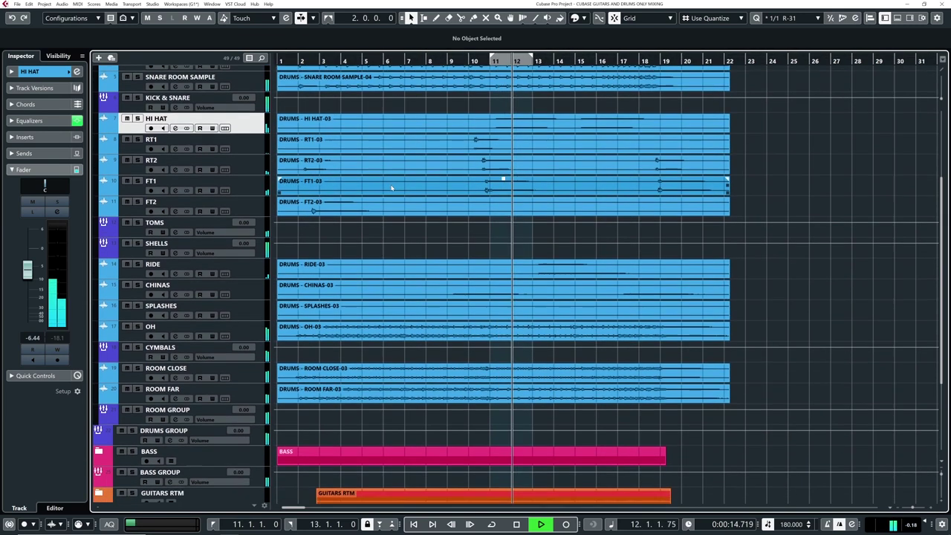
scroll(391, 188, "down", 2)
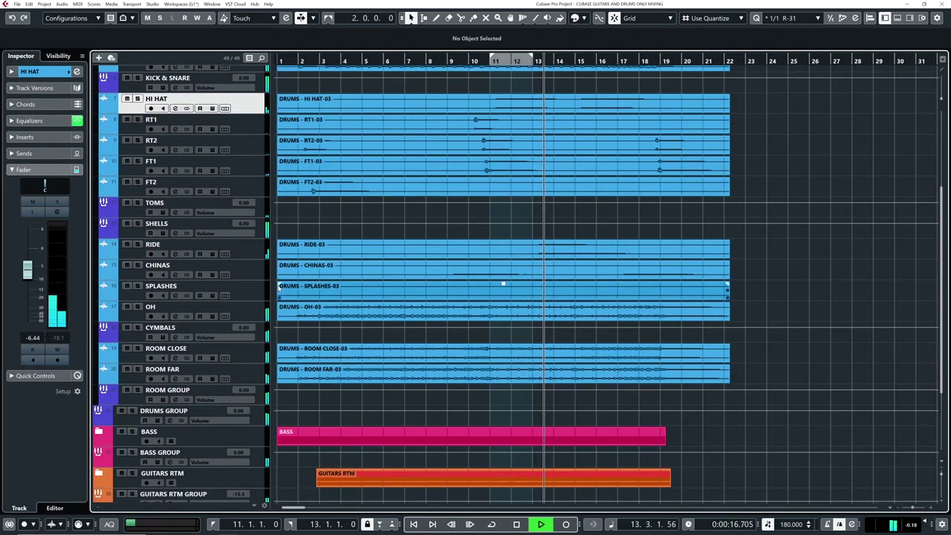
key("space")
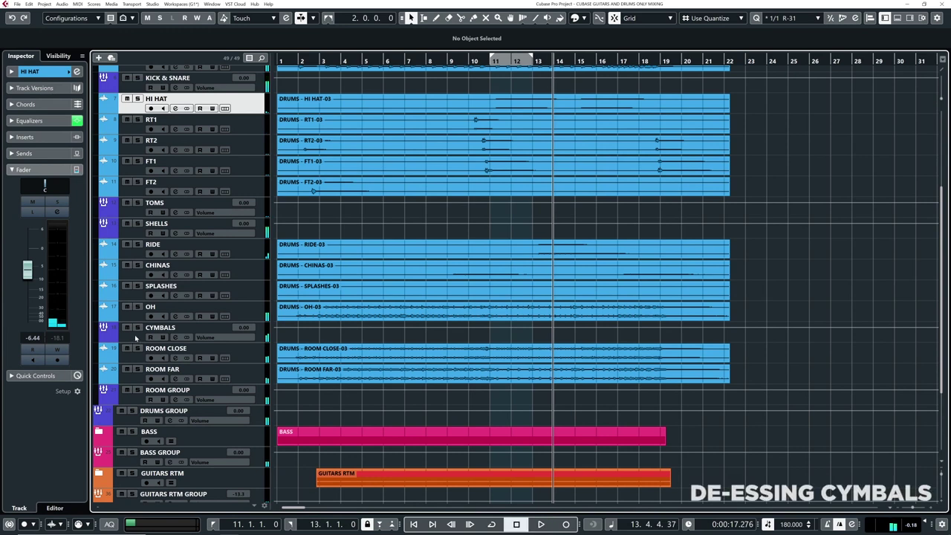
Insert the DeEsser after the compressor on the CYMBALS group channel
left_click(136, 338)
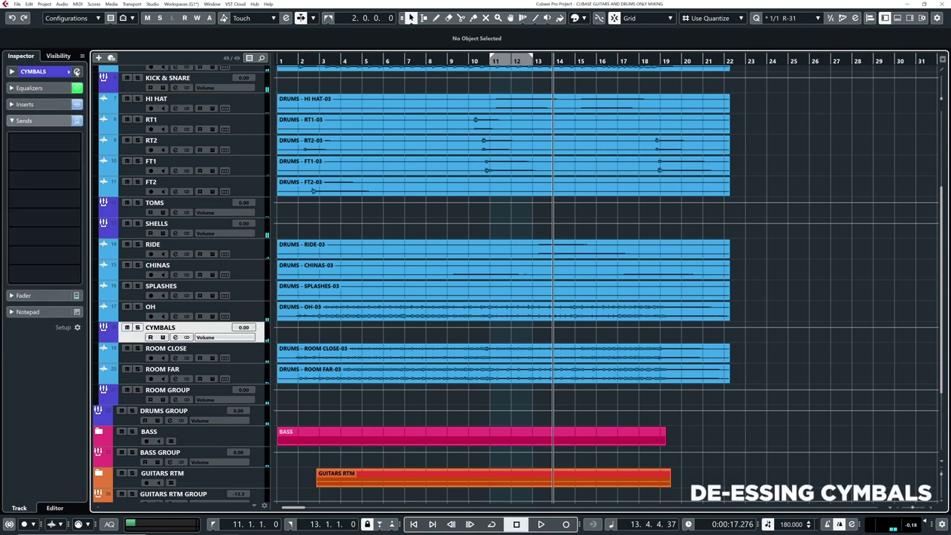
left_click(76, 72)
left_click(355, 257)
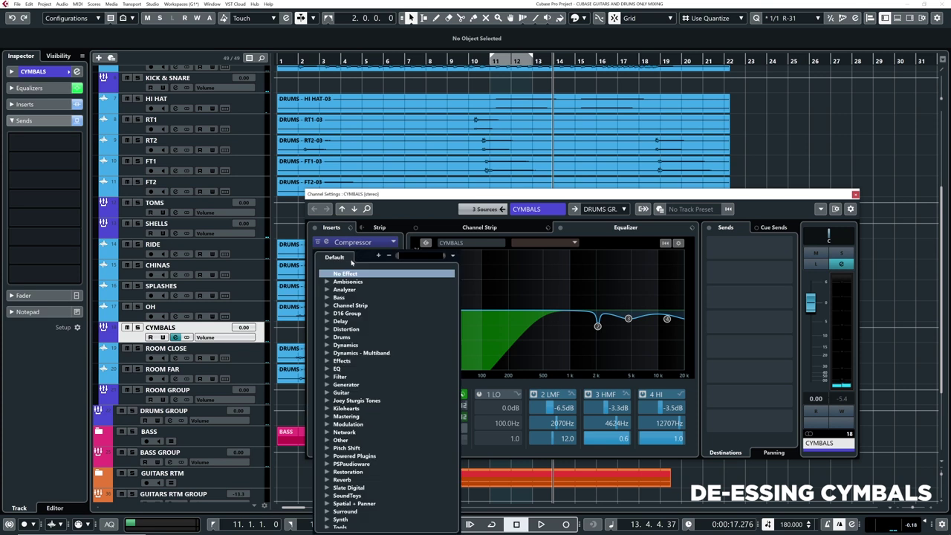
type("dees")
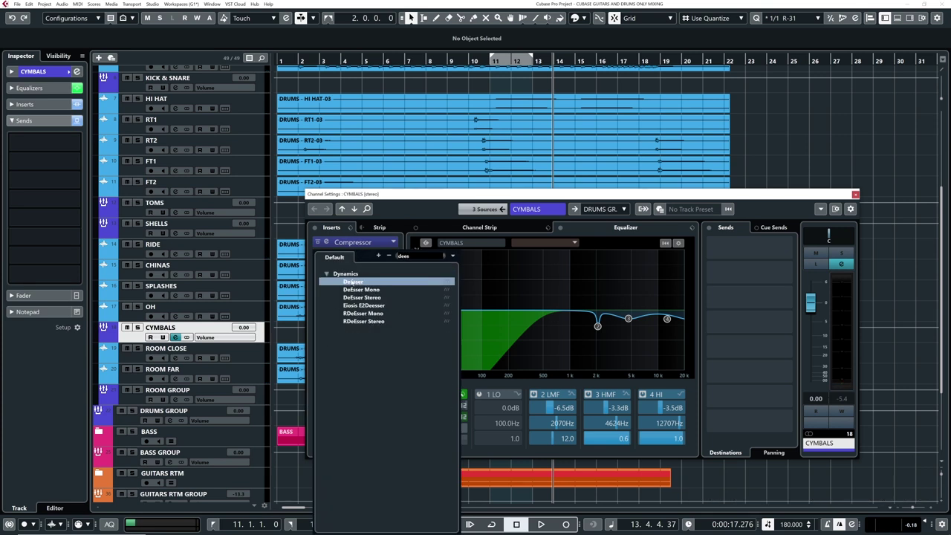
left_click(354, 282)
left_click(326, 255)
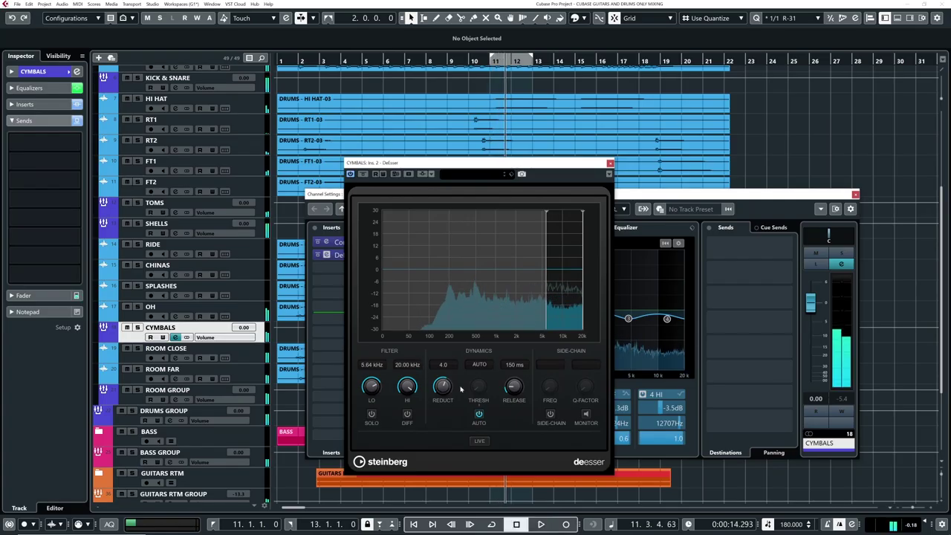
Set the CYMBALS DeEsser reduction to 0.7, close the plug-in and play the full mix from the start
left_click_drag(442, 386, 431, 407)
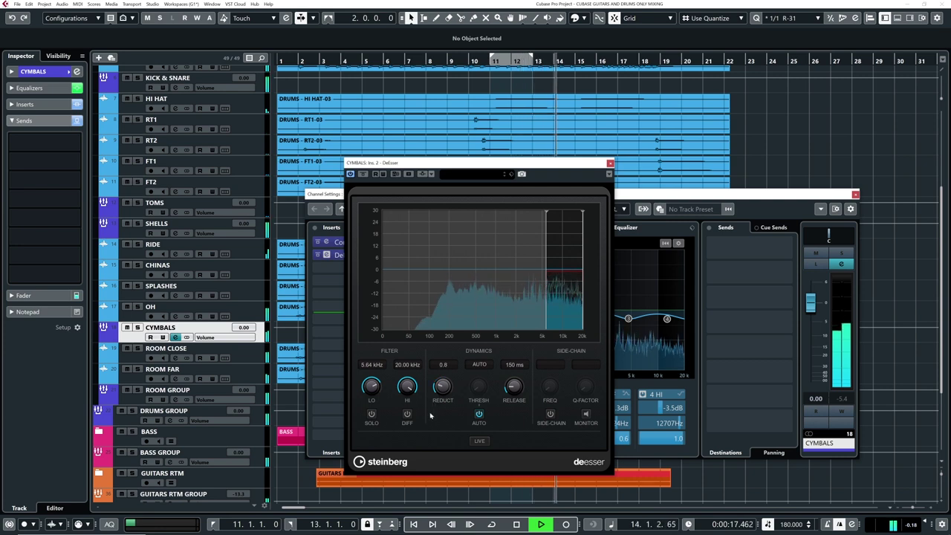
left_click_drag(429, 415, 431, 410)
key("space")
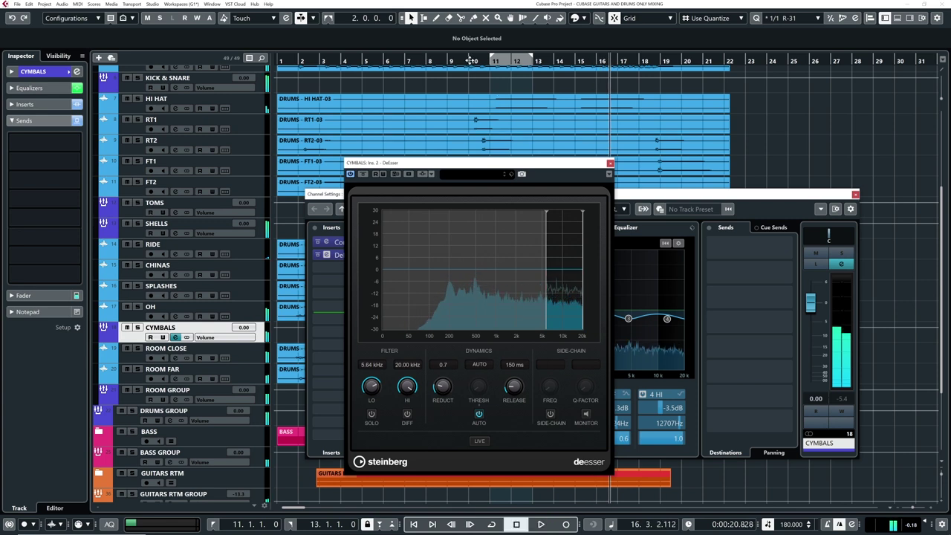
left_click(471, 60)
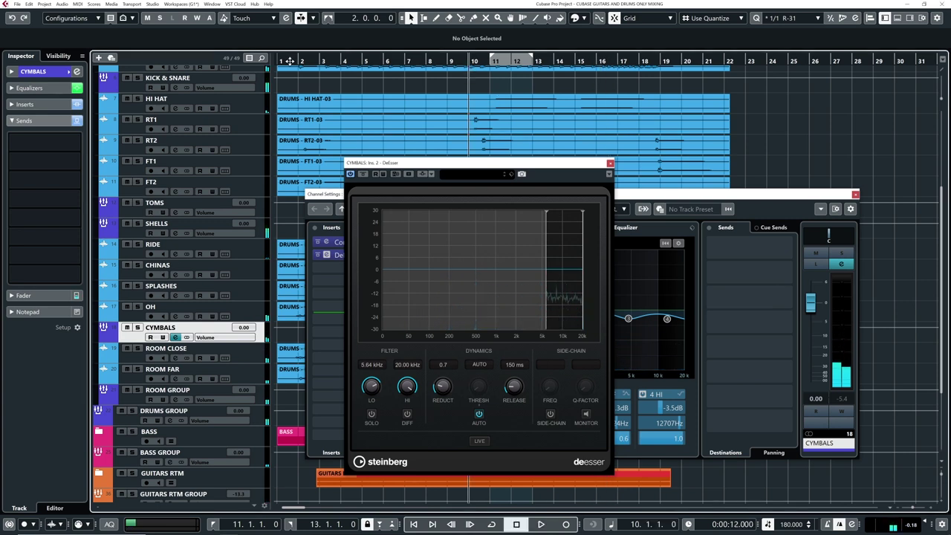
left_click(288, 61)
key("space")
left_click(611, 162)
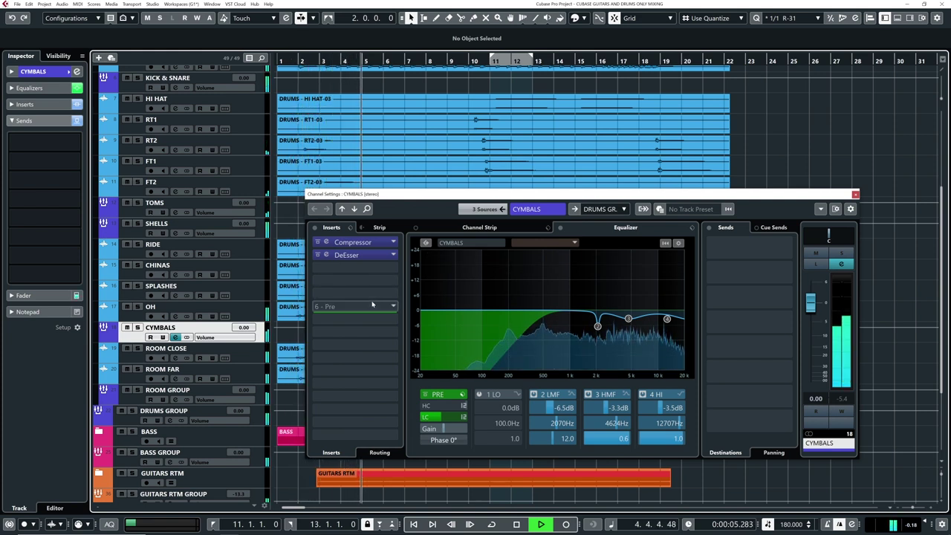
Compare the CYMBALS EQ against bypass, then set 4 HI to -2.8 dB at 13210 Hz and 3 HMF to 4745 Hz
left_click(560, 229)
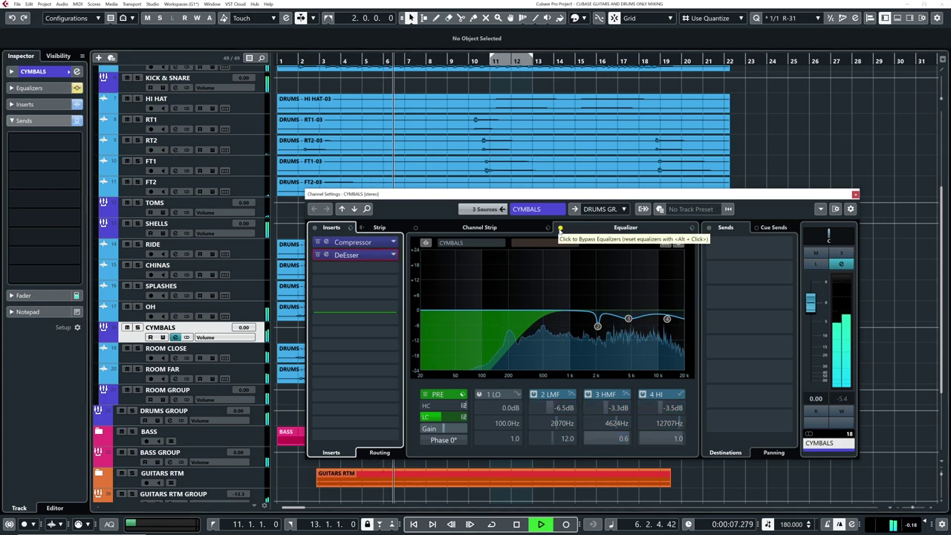
left_click(561, 229)
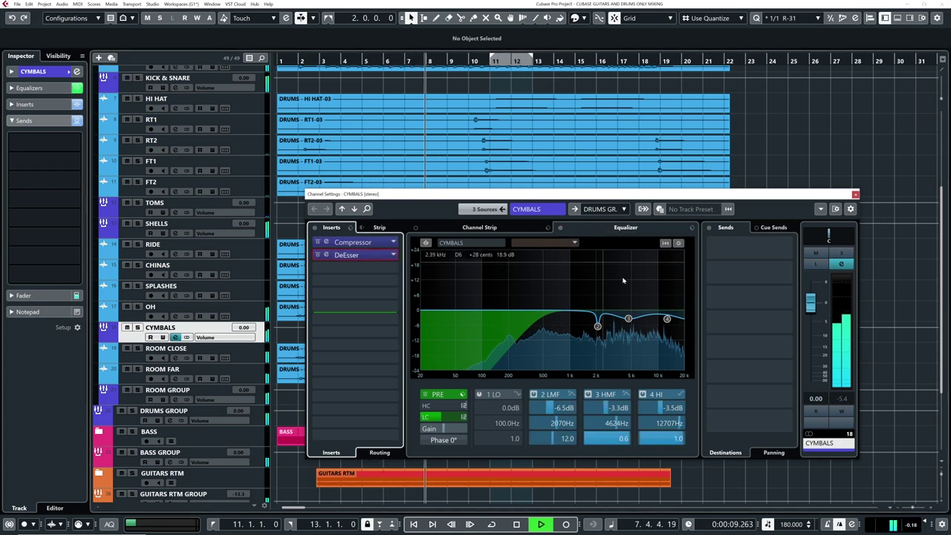
left_click_drag(667, 319, 670, 318)
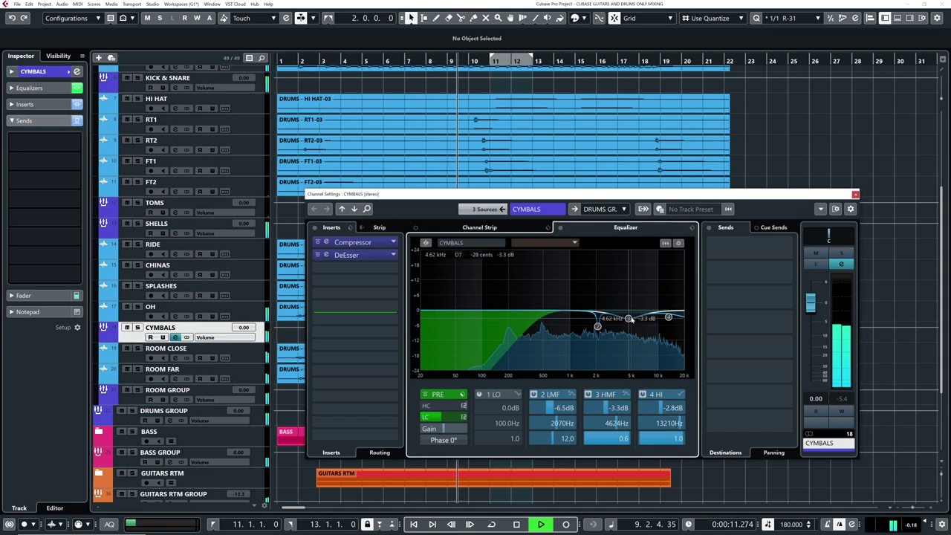
left_click_drag(629, 319, 630, 319)
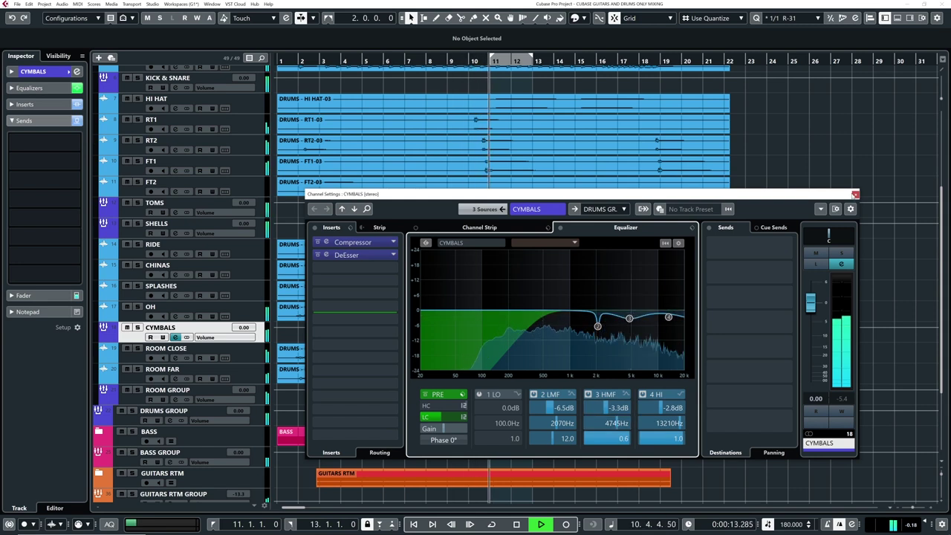
left_click(855, 195)
left_click(841, 174)
key("space")
Solo RT2 with bar 2 looping and apply a low-cut filter to its channel
scroll(371, 181, "up", 3)
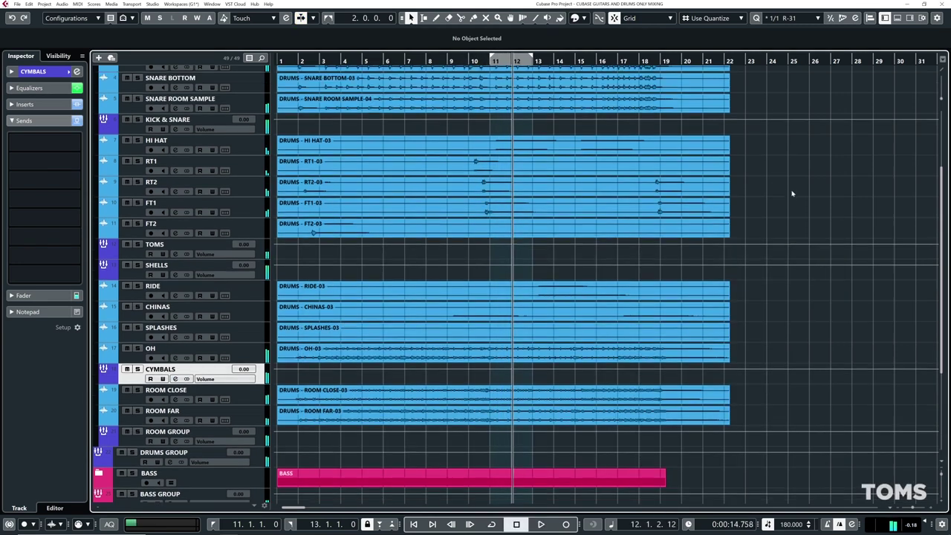
right_click(344, 179)
left_click(357, 180)
left_click_drag(285, 62, 288, 83)
left_click_drag(315, 181, 399, 205)
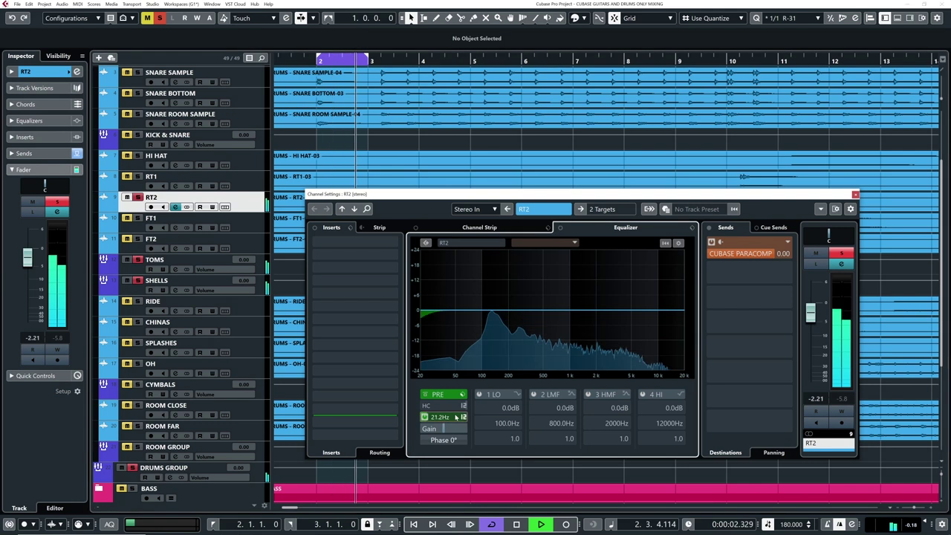
left_click(463, 417)
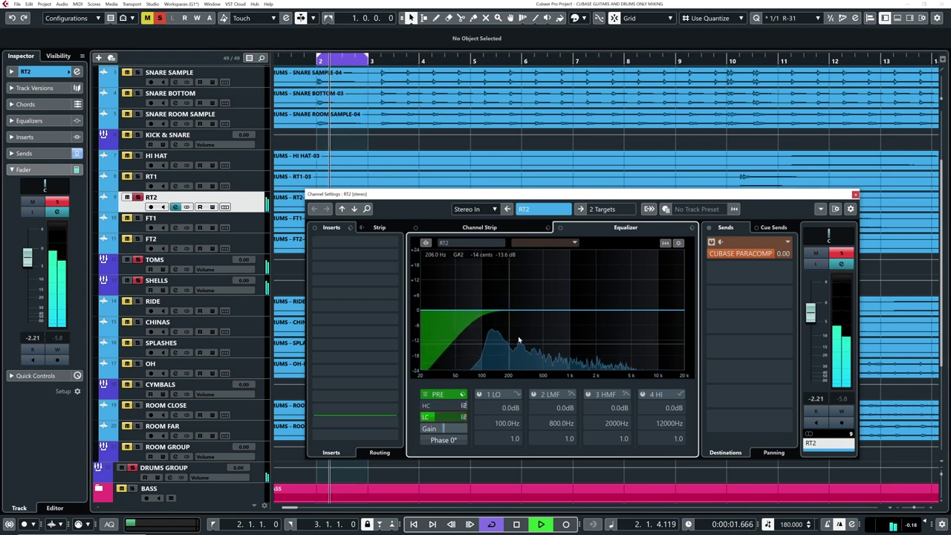
Set the RT2 2 LMF band to -5.9 dB at 333 Hz with a Q of 0.7, and 4 HI to 9.2 dB at 2515 Hz
mouse_move(533, 310)
left_mouse_down()
mouse_move(531, 286)
mouse_move(531, 323)
left_mouse_up()
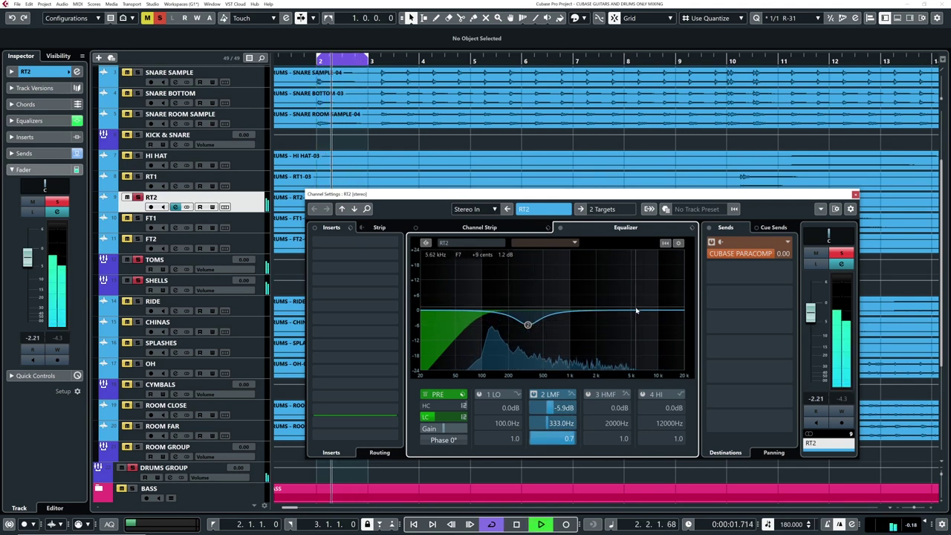
left_click_drag(637, 311, 625, 301)
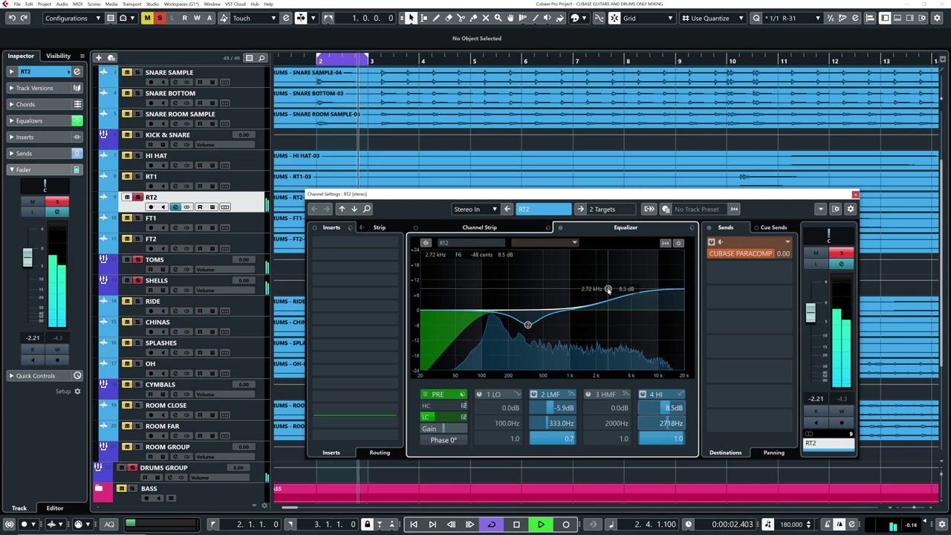
left_click_drag(606, 288, 606, 289)
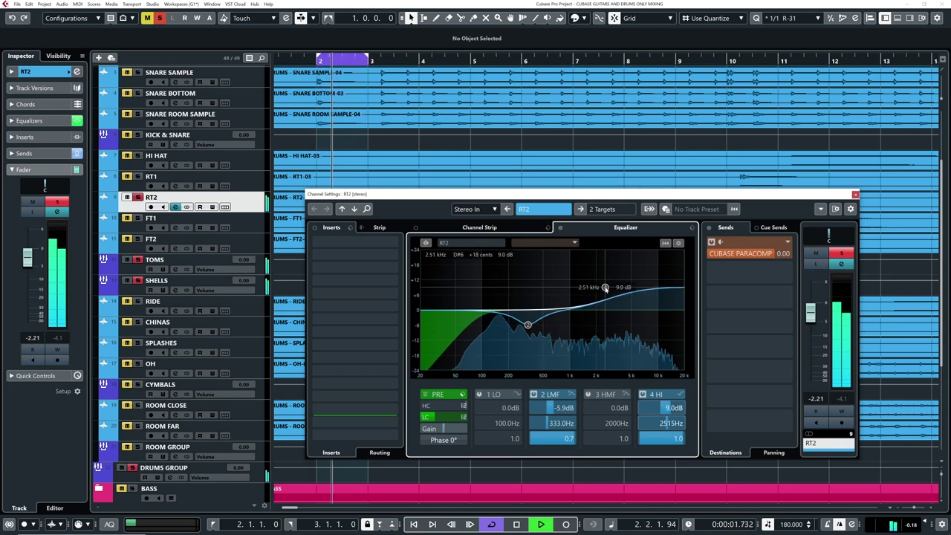
Compare the RT2 EQ against bypass, move its 2 LMF band to 359.9 Hz and stop playback
left_click(561, 229)
left_click(561, 229)
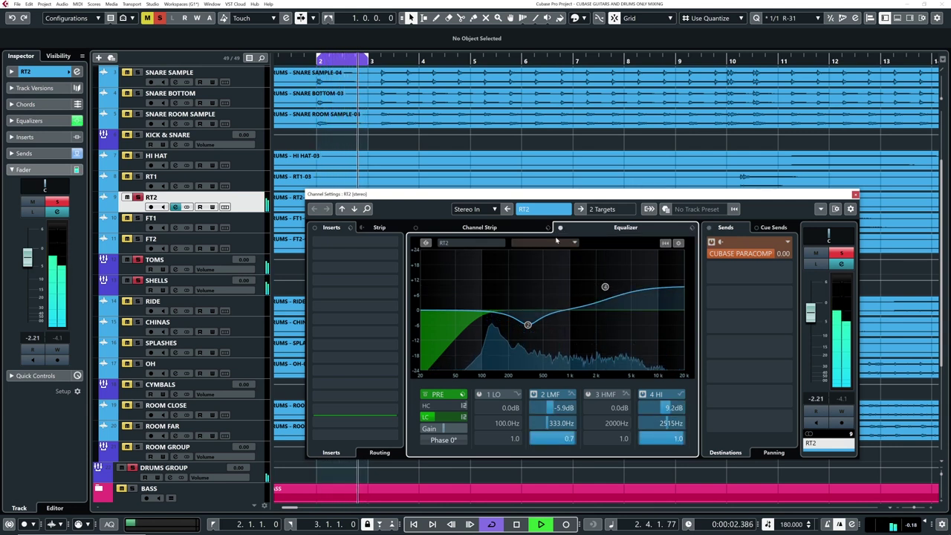
left_click_drag(529, 326, 529, 325)
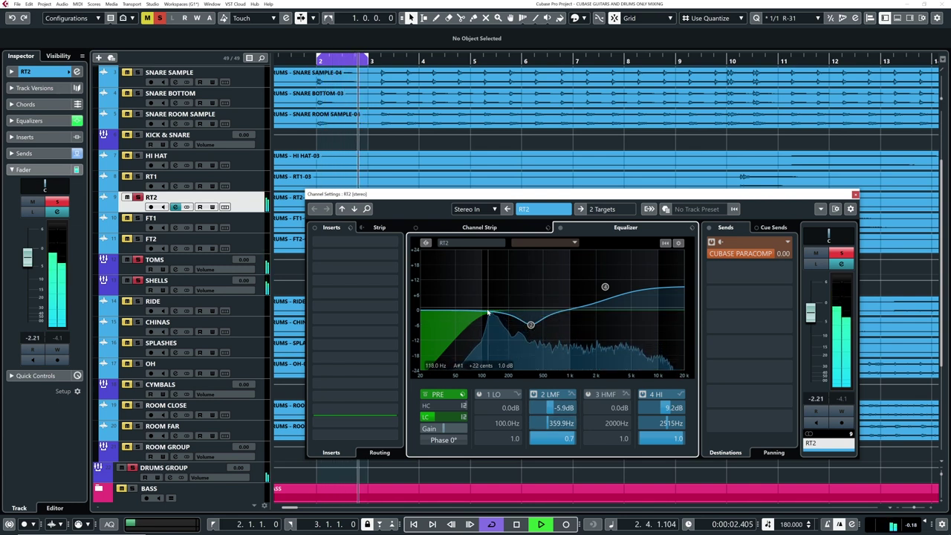
key("space")
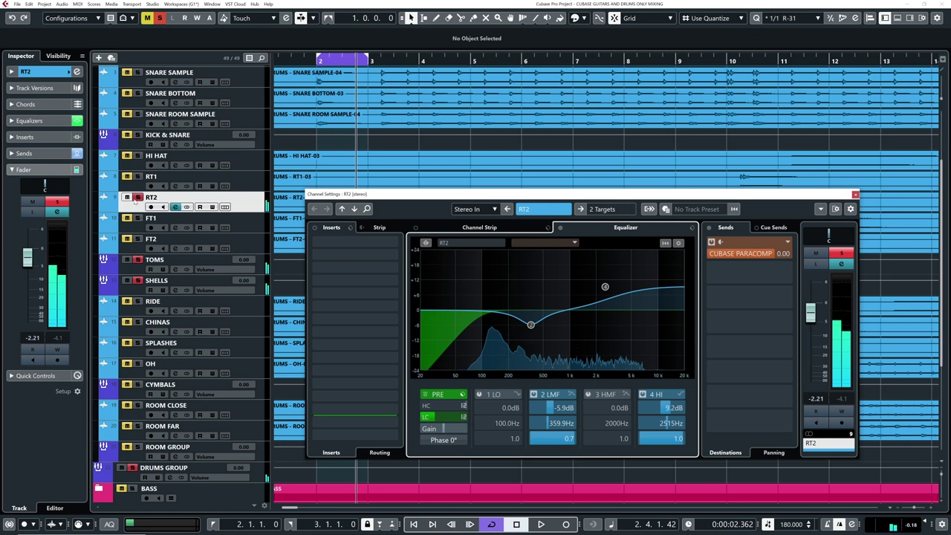
Solo FT2 instead of RT2 and apply a low-cut filter to the FT2 channel during looped playback
left_click(137, 198)
left_click(138, 239)
left_click_drag(328, 195, 403, 244)
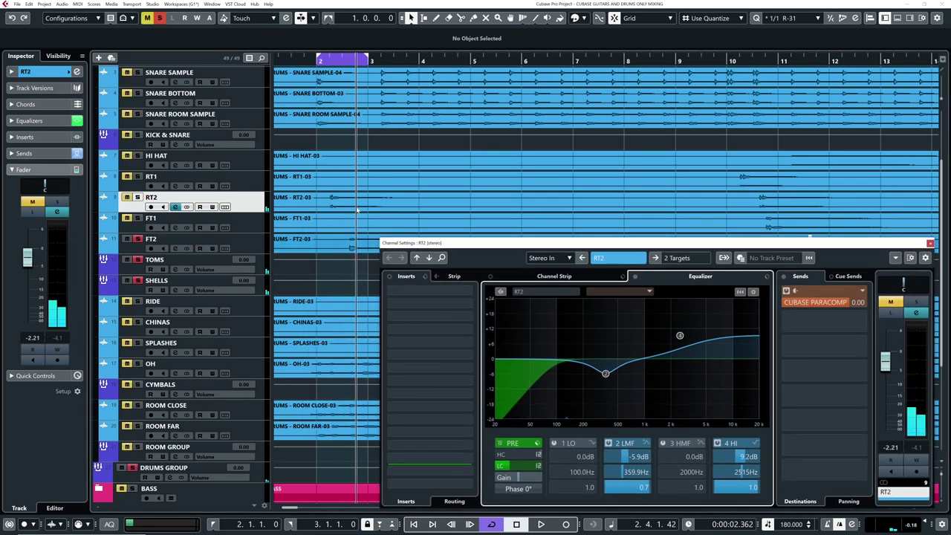
key("space")
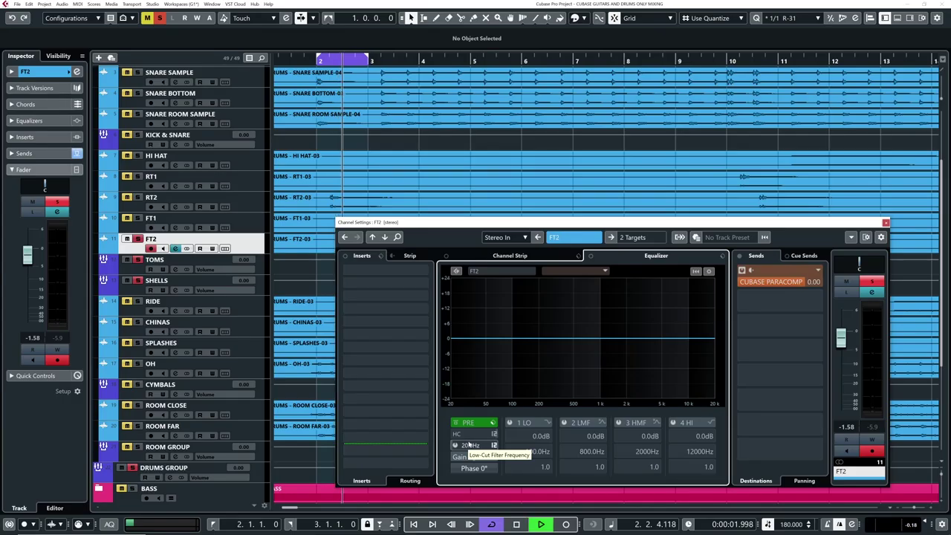
left_click_drag(469, 445, 500, 445)
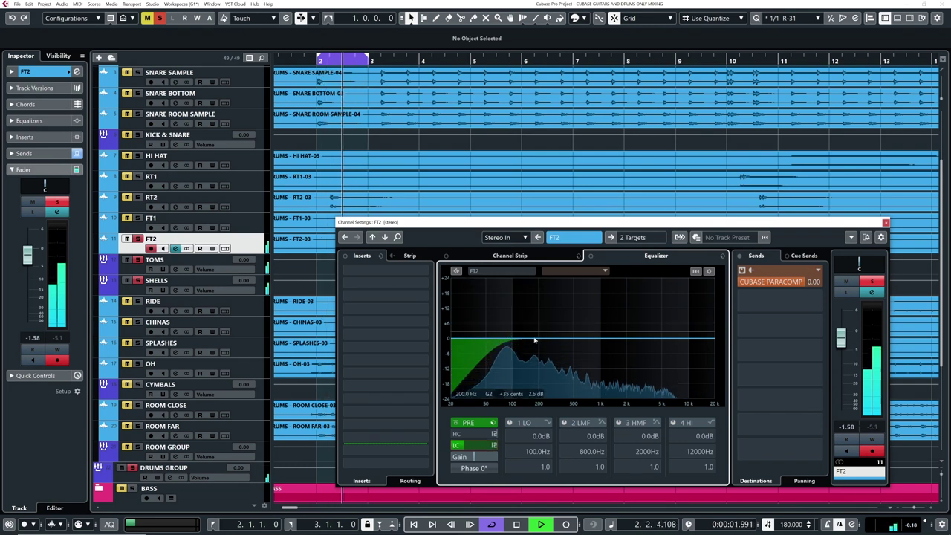
Set the FT2 2 LMF band to -6.7 dB at 260.3 Hz with a Q of 1.0, and 4 HI to 8.7 dB at 2581 Hz
left_click_drag(560, 340, 546, 314)
scroll(554, 321, "down", 5)
key("space")
key("space")
key("space")
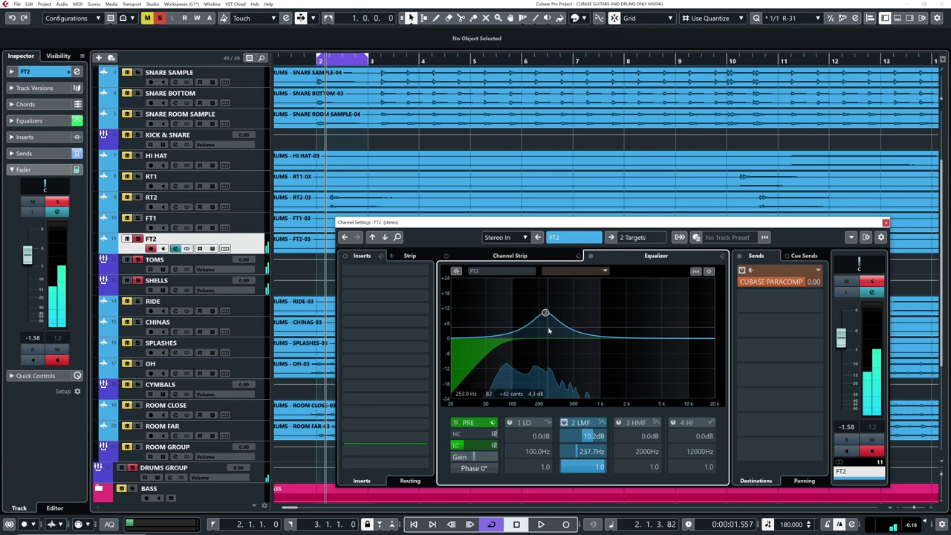
left_click_drag(547, 335, 548, 356)
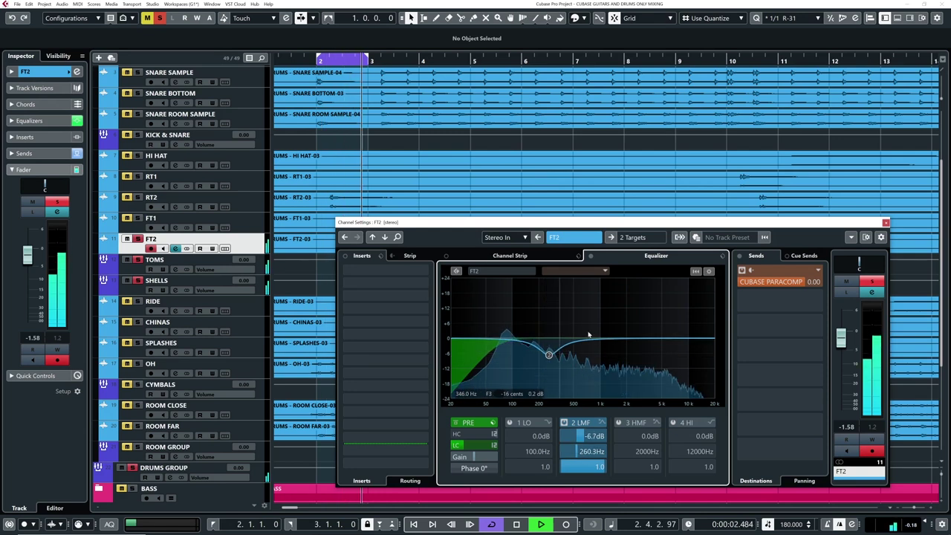
left_click_drag(671, 340, 637, 316)
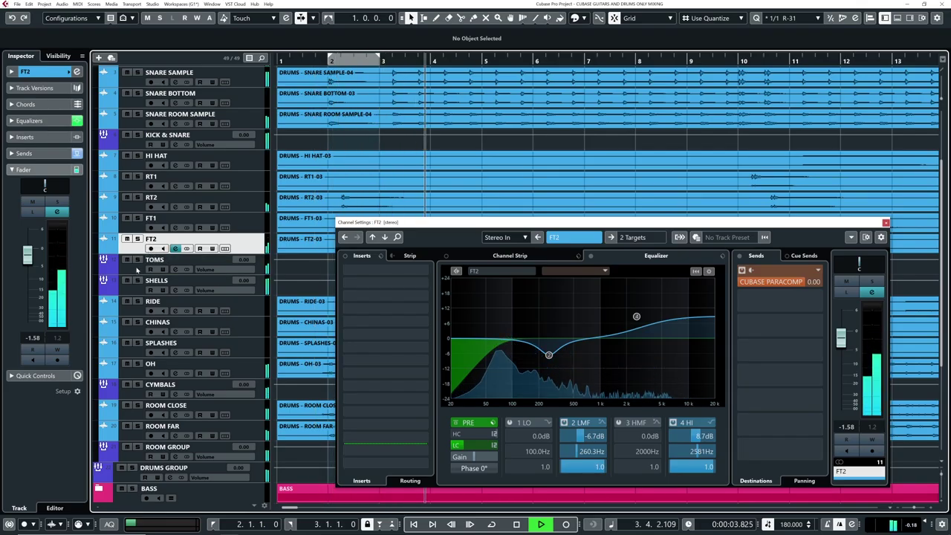
Close the FT2 channel settings and play the full mix from the start to check the toms
left_click(886, 223)
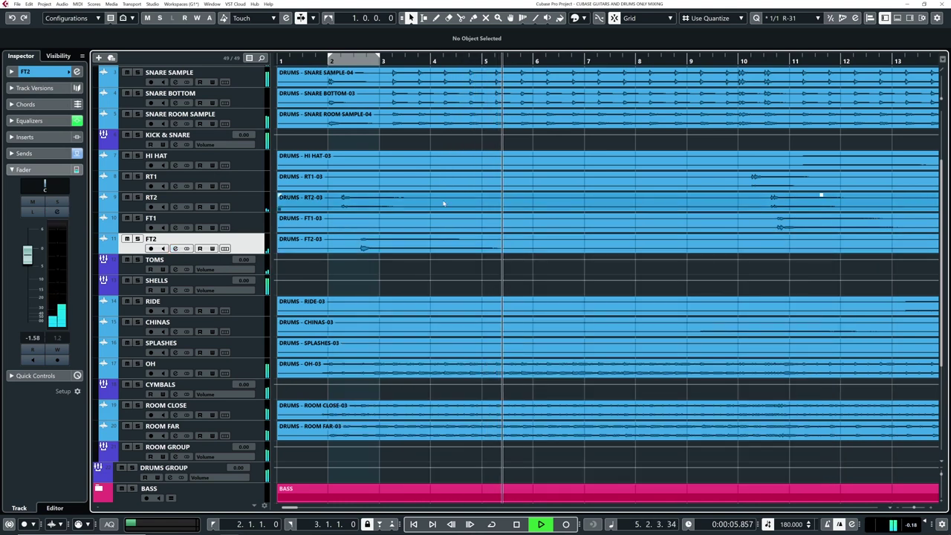
key("g")
left_click(291, 62)
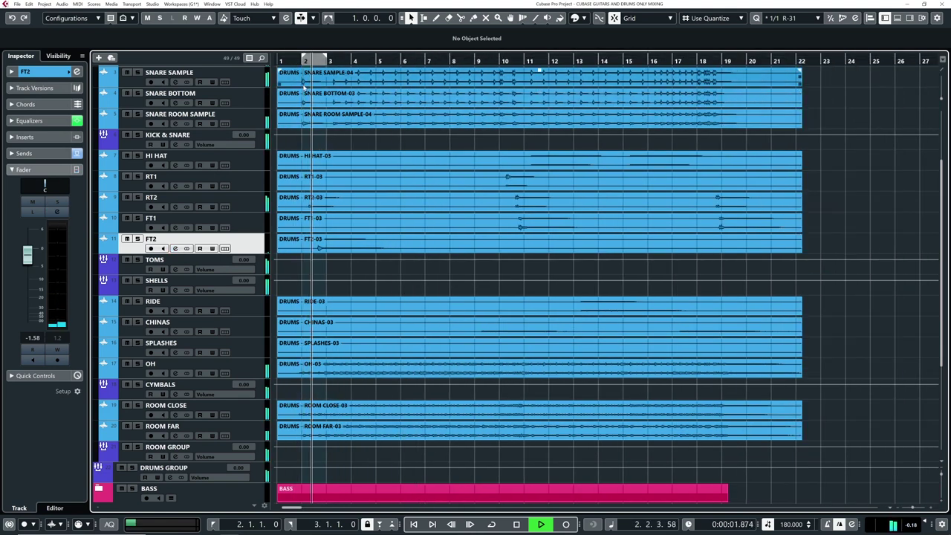
key("space")
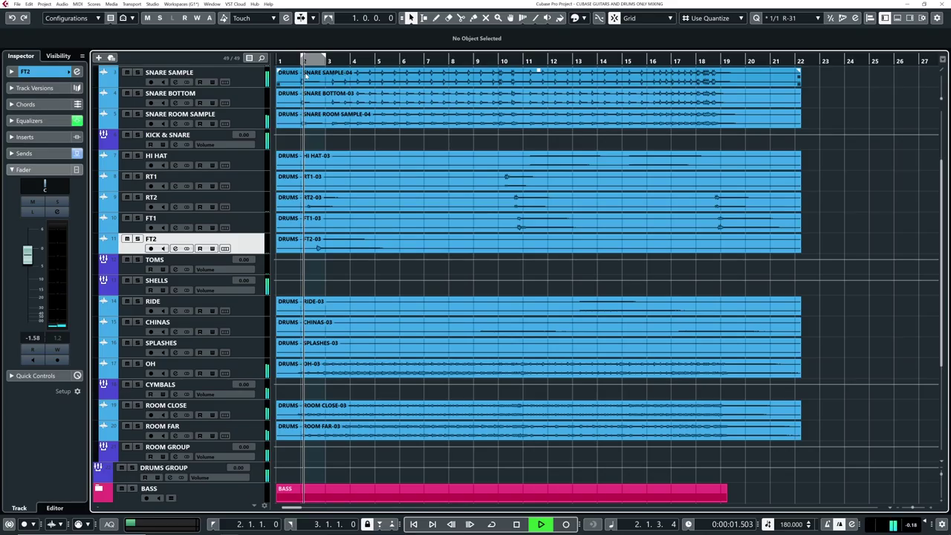
left_click(288, 61)
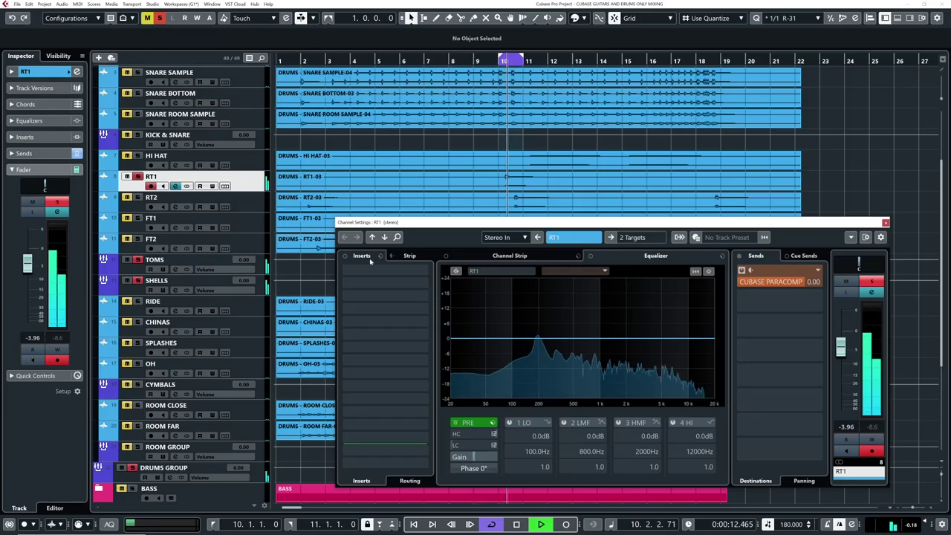
Apply a low-cut filter to the soloed RT1 channel while bar 10 loops
left_click(376, 280)
left_click(509, 234)
left_click_drag(468, 446, 505, 444)
Set the RT1 2 LMF band to -6.7 dB at 404.4 Hz with a Q of 0.9, and 4 HI to 7.5 dB at 3301 Hz
left_click_drag(566, 336, 562, 314)
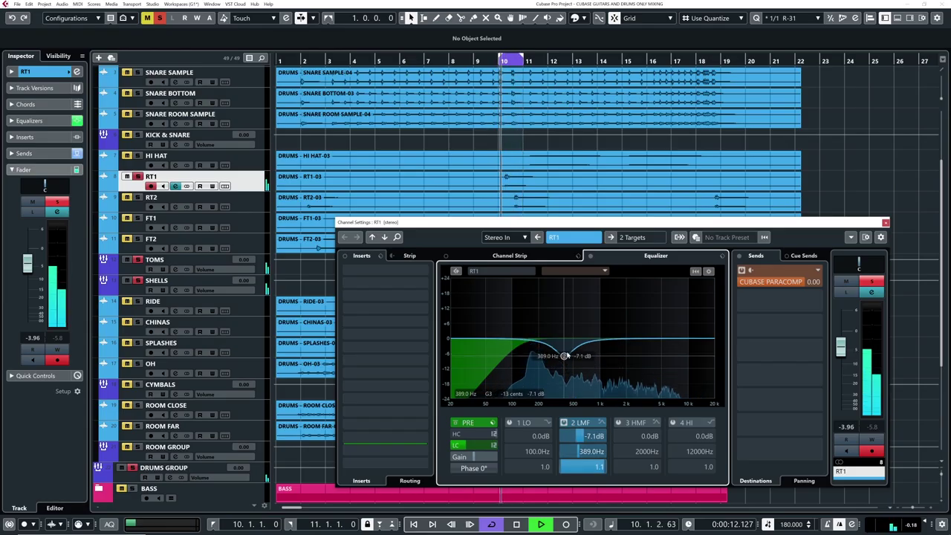
scroll(565, 356, "down", 2)
left_click_drag(565, 355, 566, 356)
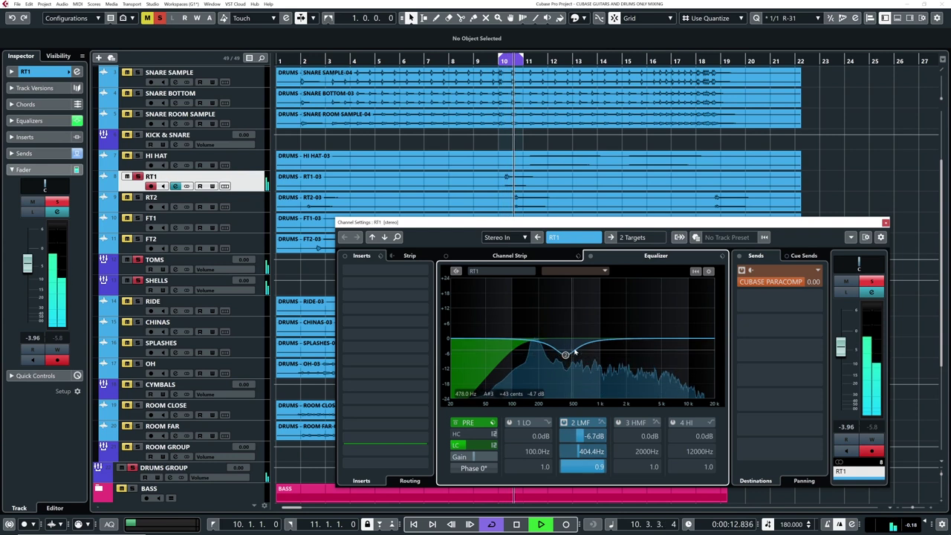
left_click_drag(674, 335, 645, 321)
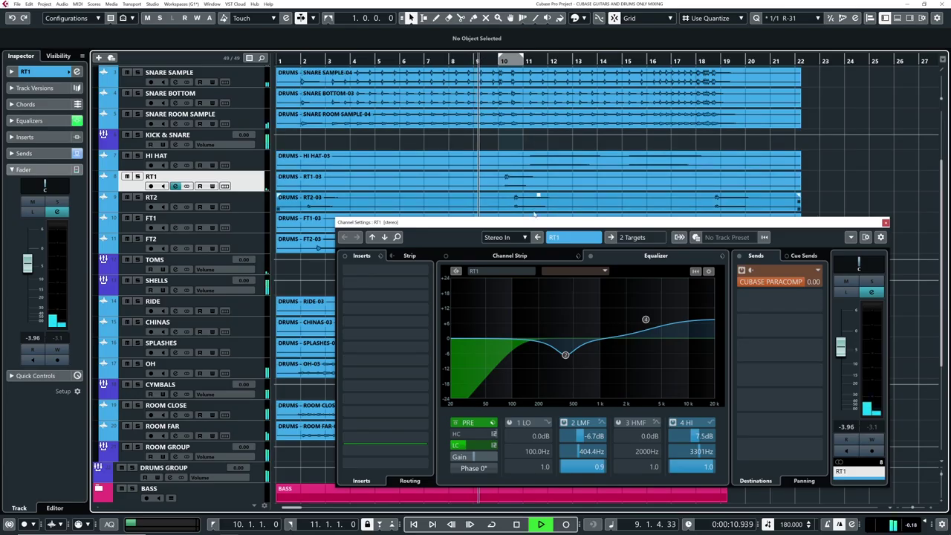
Apply a low-cut filter at about 72 Hz to the soloed FT1 channel while bars 10 and 11 loop
left_click_drag(529, 216, 532, 260)
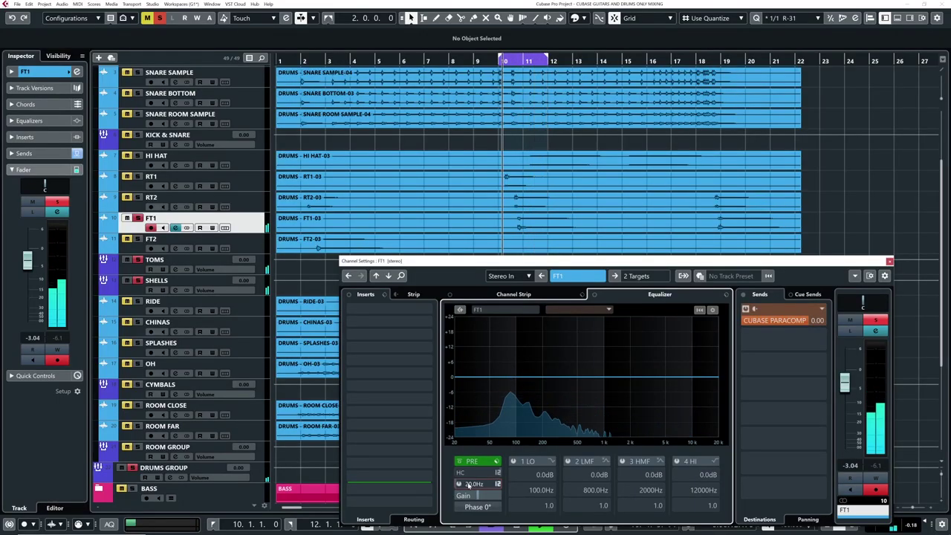
left_click_drag(482, 484, 498, 476)
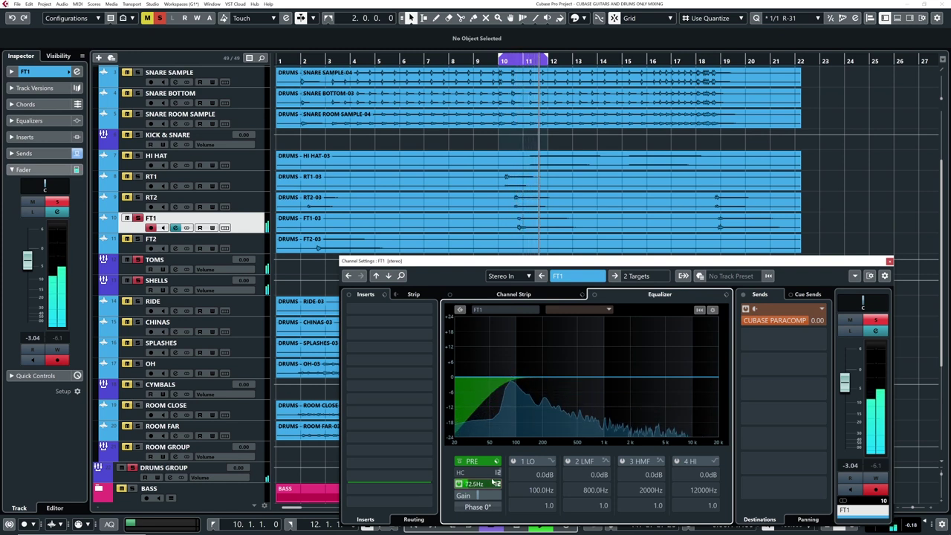
Set FT1's 2 LMF to -6.1 dB at 300.2 Hz with Q 0.5 and 4 HI to 6.9 dB at 3259 Hz, comparing the EQ against bypass
left_click_drag(560, 358, 563, 388)
left_click_drag(680, 368, 649, 360)
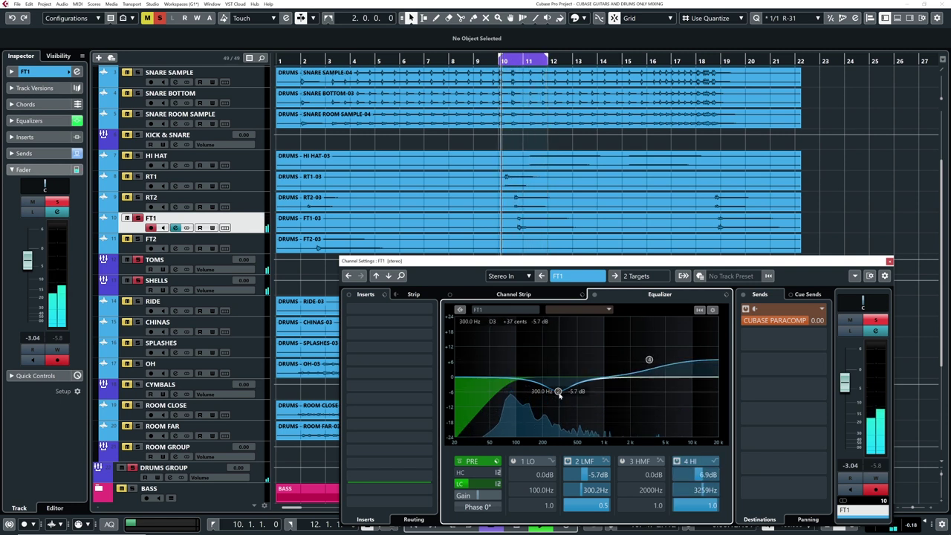
left_click_drag(559, 395, 558, 392)
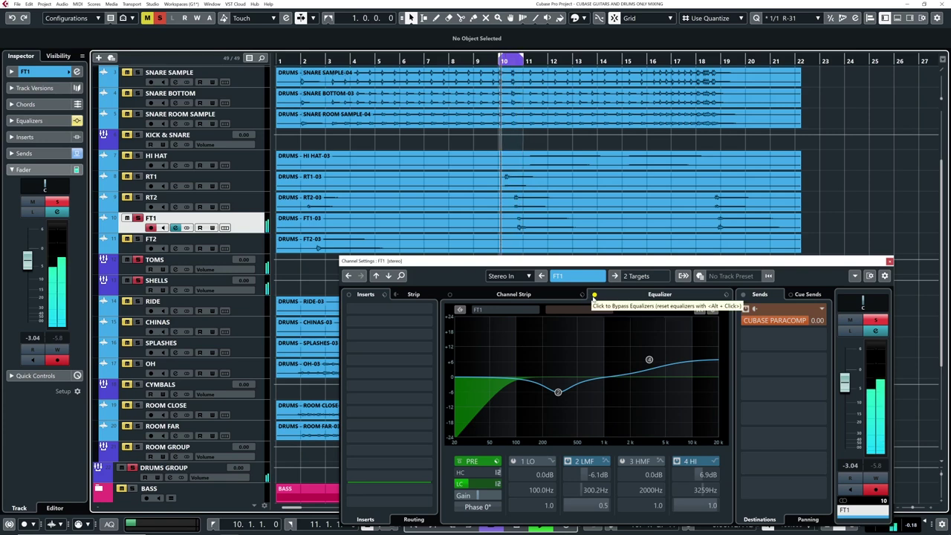
left_click(594, 296)
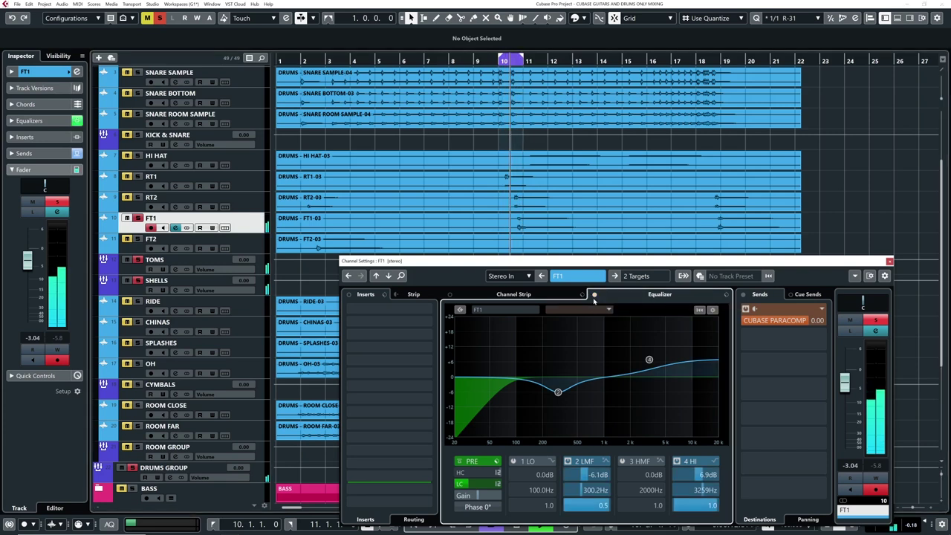
Clear all solos and close the FT1 channel settings window
left_click(159, 18)
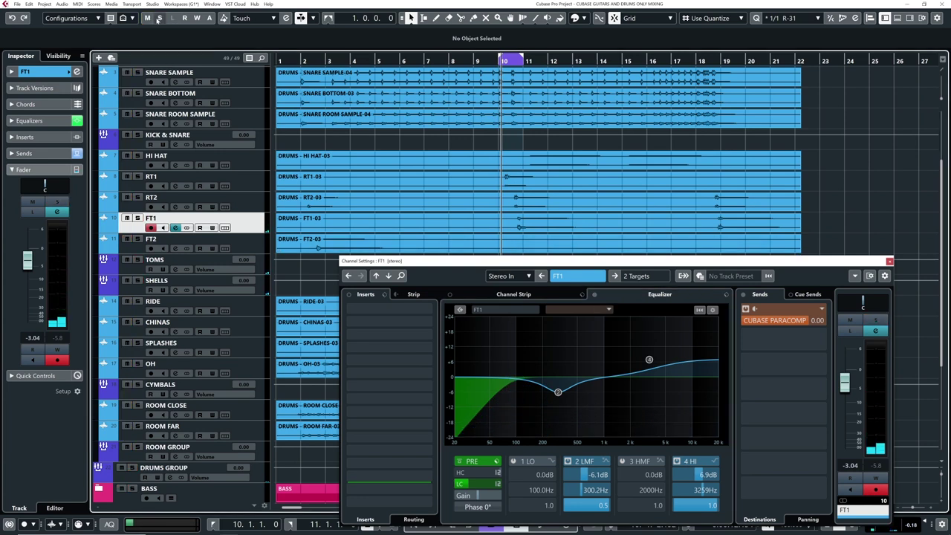
left_click(890, 262)
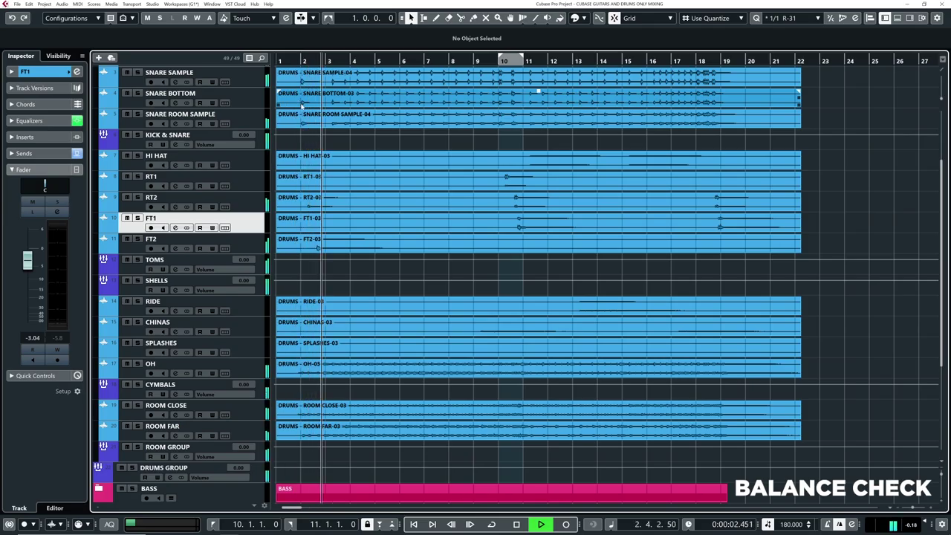
Play the full mix through to about bar 19 to check the drum balance against the bass and guitars
left_click(821, 213)
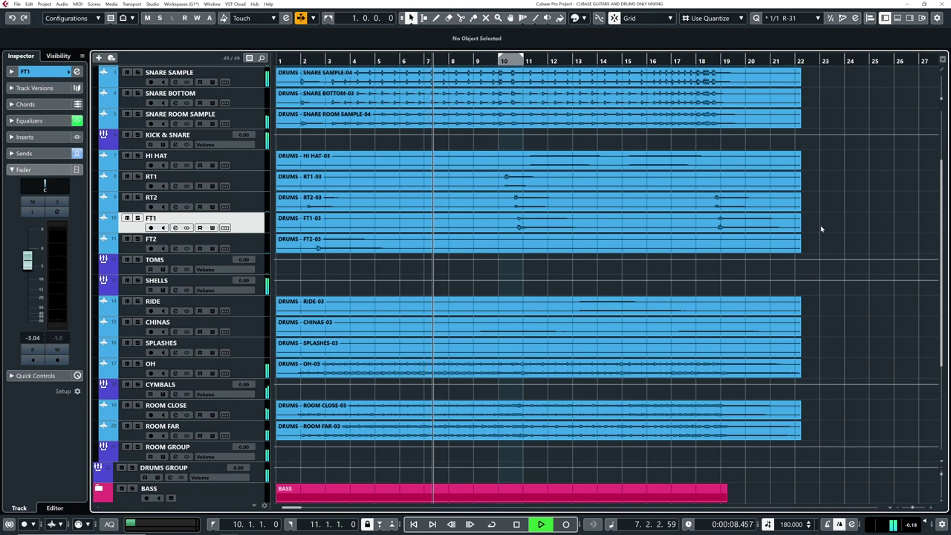
scroll(610, 294, "up", 3)
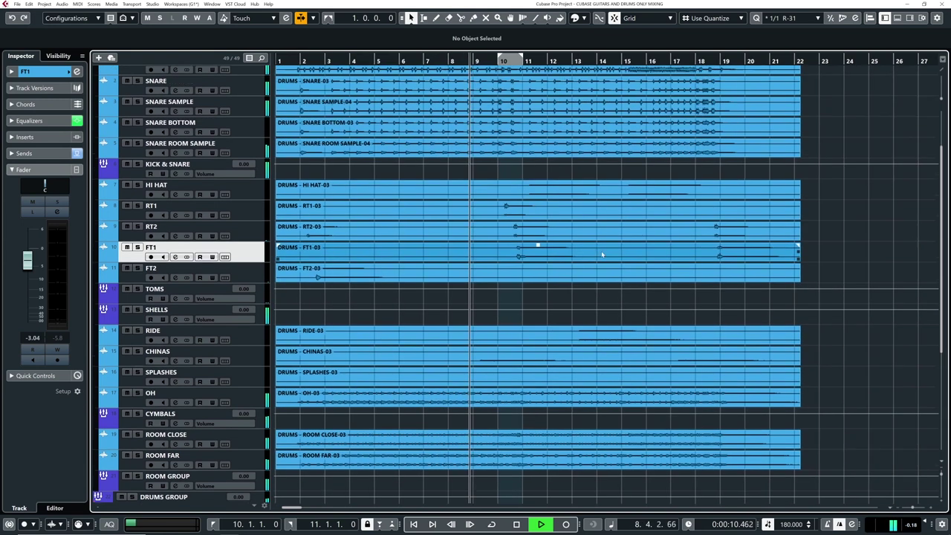
scroll(611, 297, "up", 1)
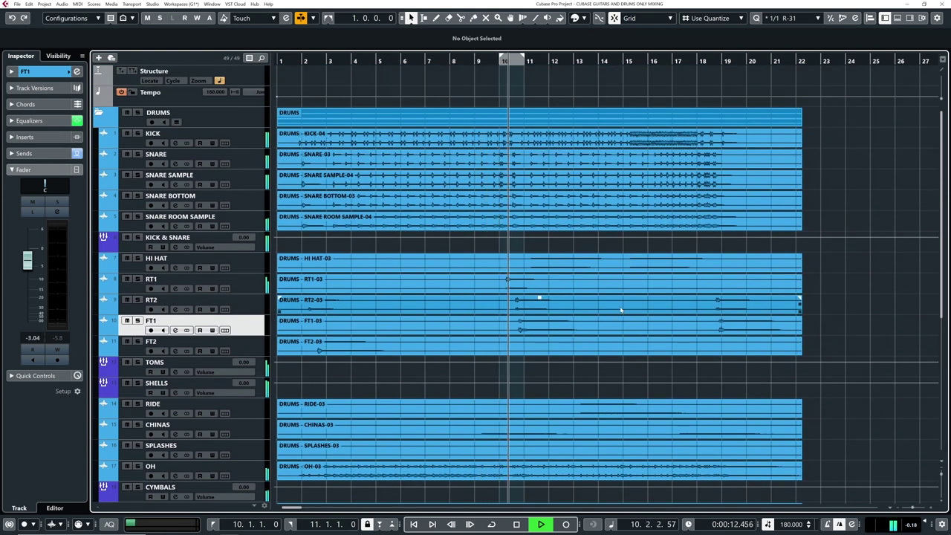
scroll(628, 287, "down", 1)
scroll(628, 287, "down", 2)
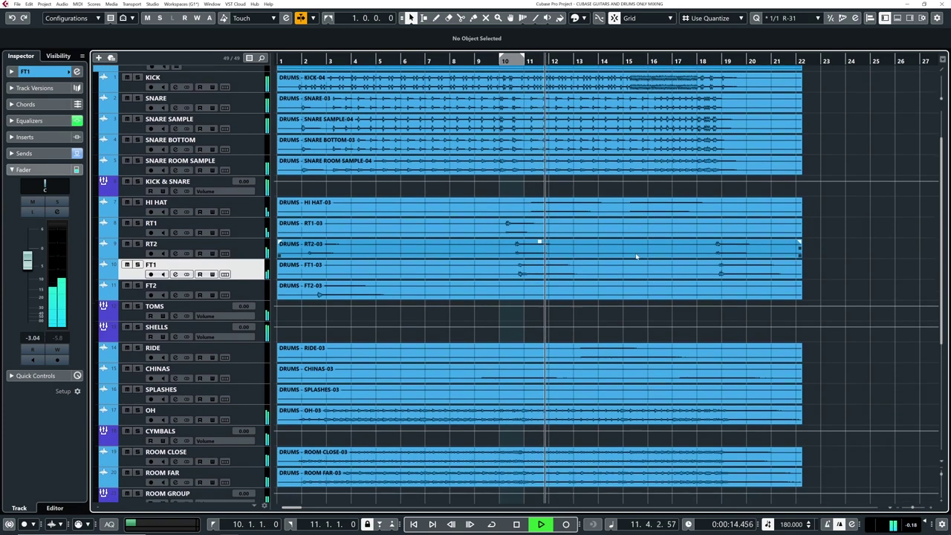
scroll(635, 247, "down", 2)
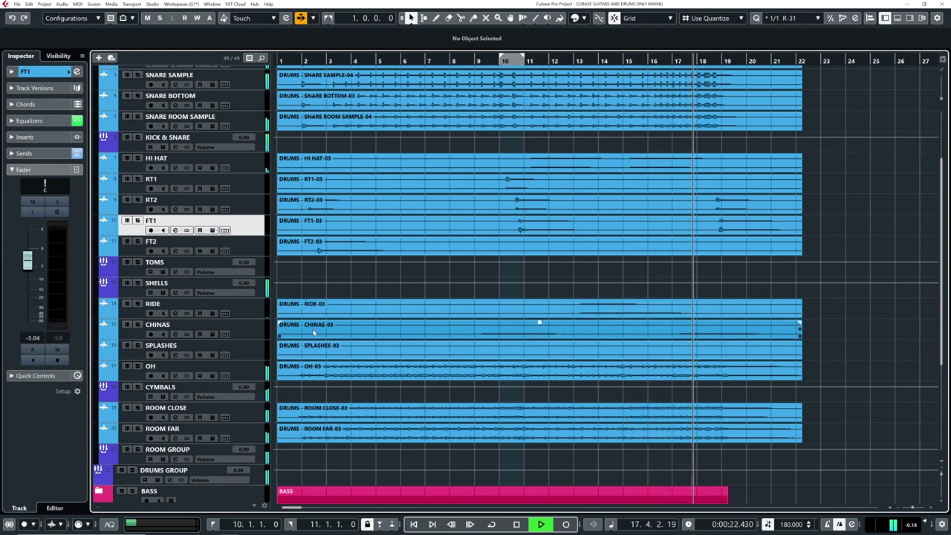
key("space")
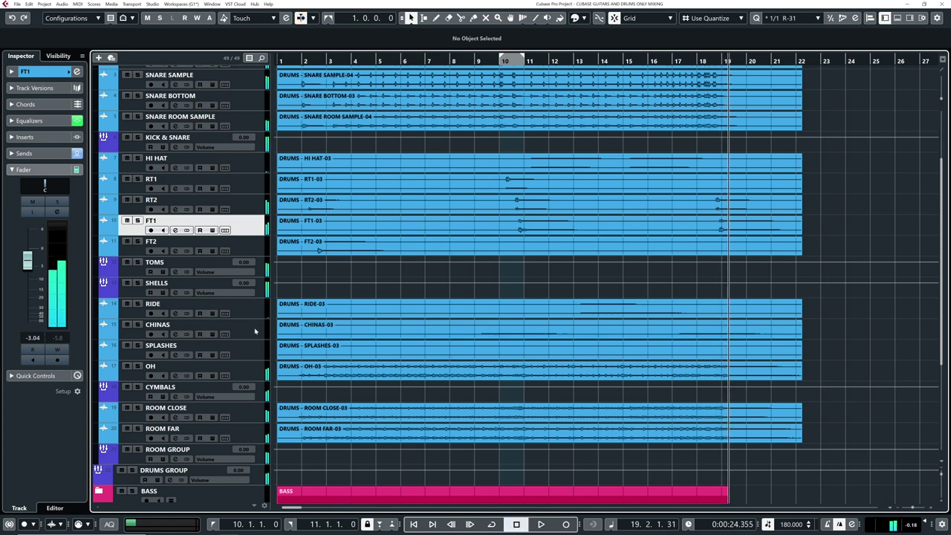
Set the CHINAS channel level to -1.78 dB
scroll(503, 293, "down", 1)
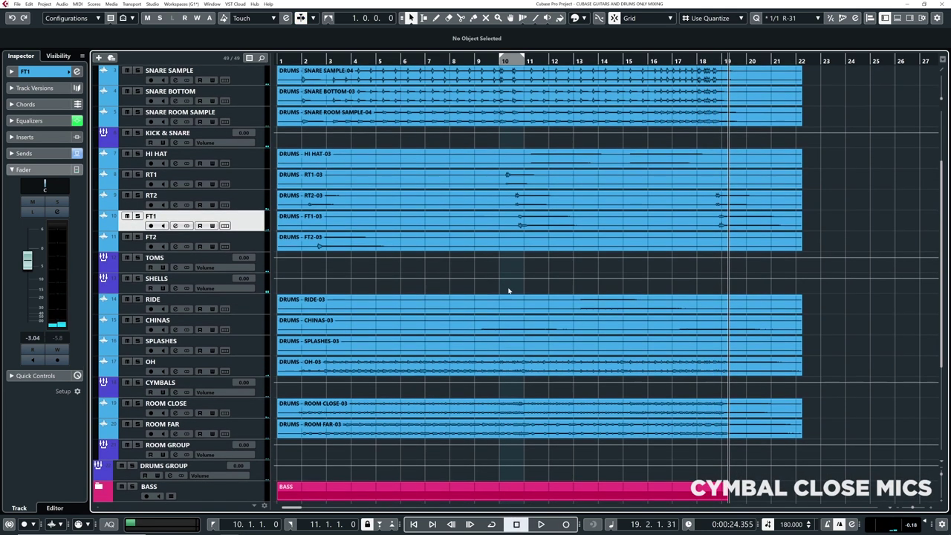
left_click(255, 330)
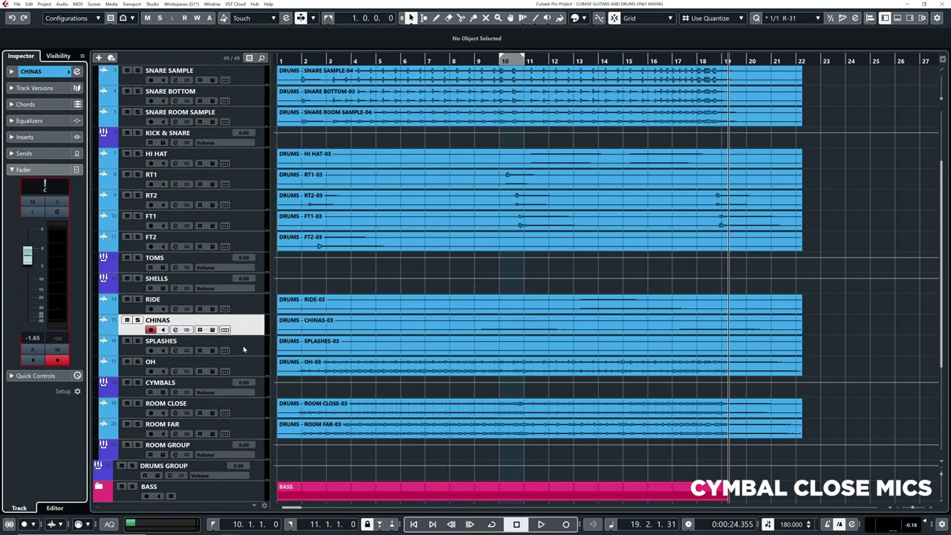
left_click(244, 349)
mouse_move(27, 325)
left_mouse_down()
mouse_move(28, 302)
mouse_move(28, 325)
left_mouse_up()
left_click(260, 331)
left_click_drag(29, 259, 28, 260)
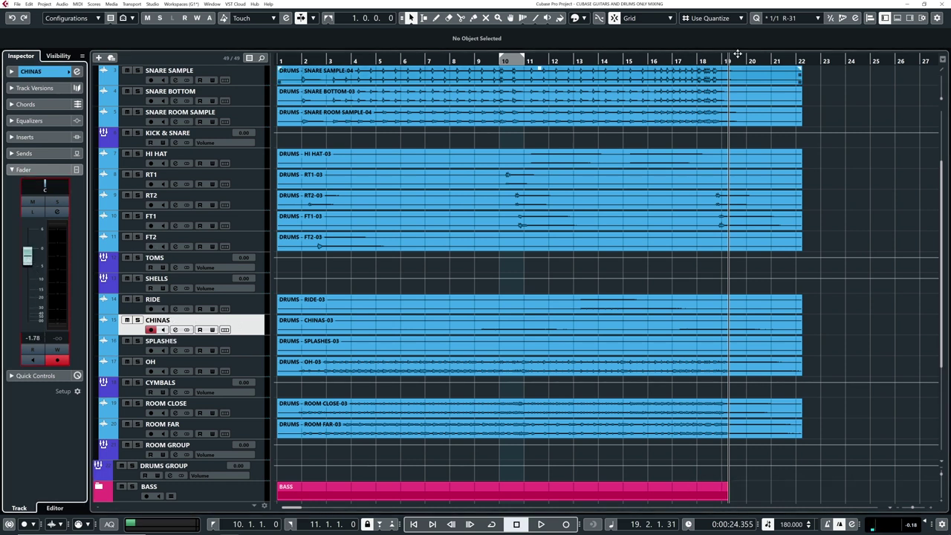
Play from about bar 17 and audition the CHINAS close mic both soloed and in the full mix
left_click(676, 61)
key("space")
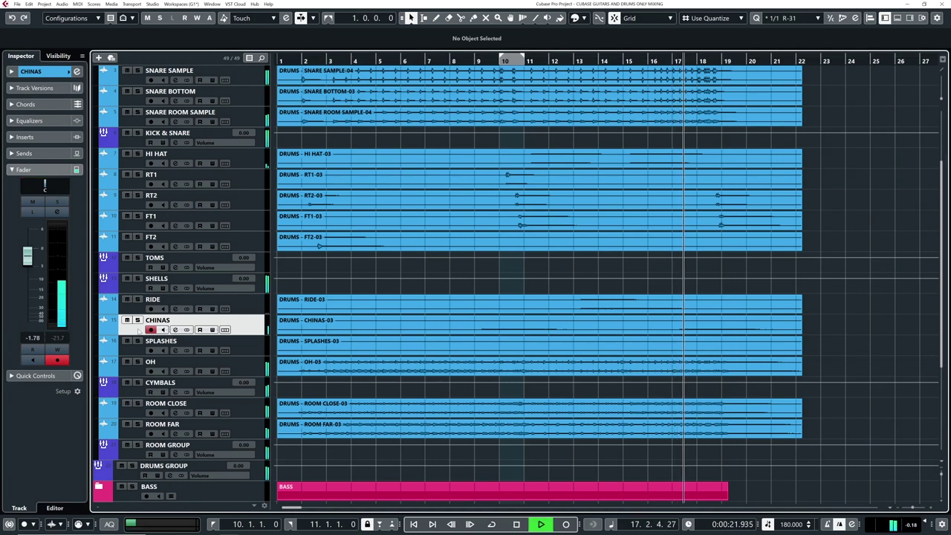
left_click(137, 321)
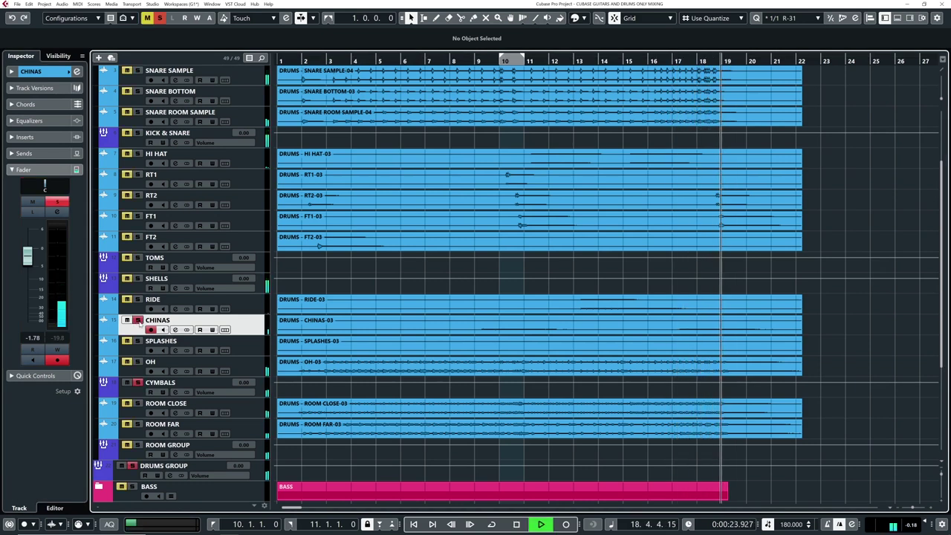
left_click(674, 60)
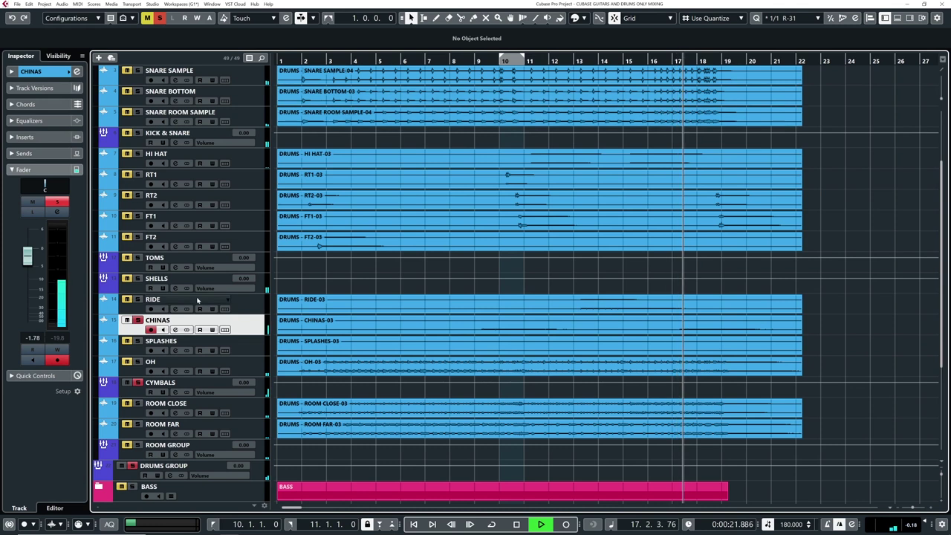
left_click(138, 320)
left_click(151, 329)
left_click(673, 60)
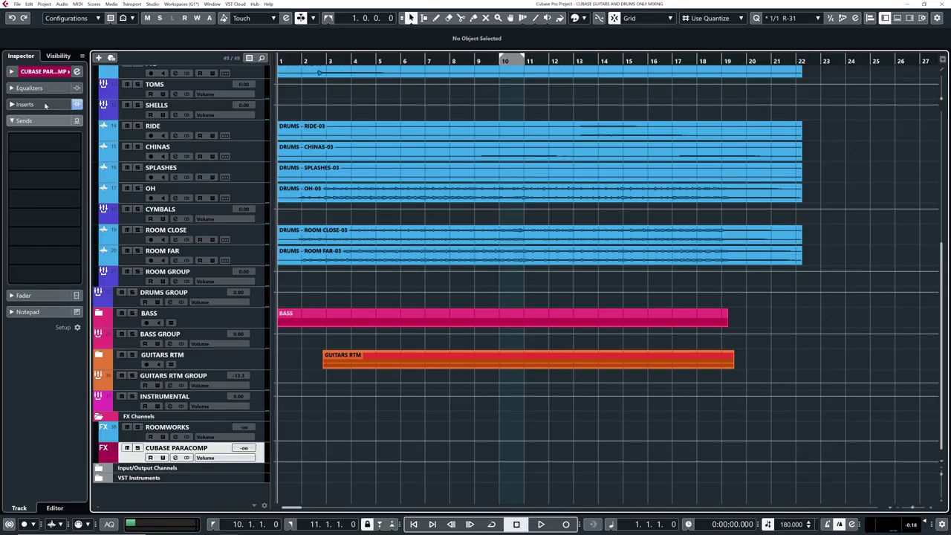
Open the VintageCompressor insert on the CUBASE PARACOMP channel and make the track list slightly narrower
left_click(44, 105)
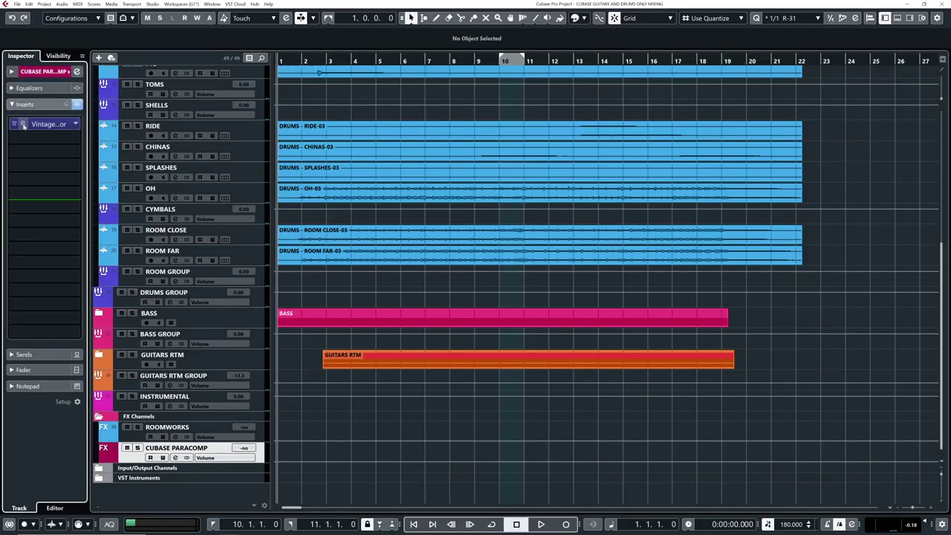
left_click(24, 125)
left_click_drag(415, 223, 461, 234)
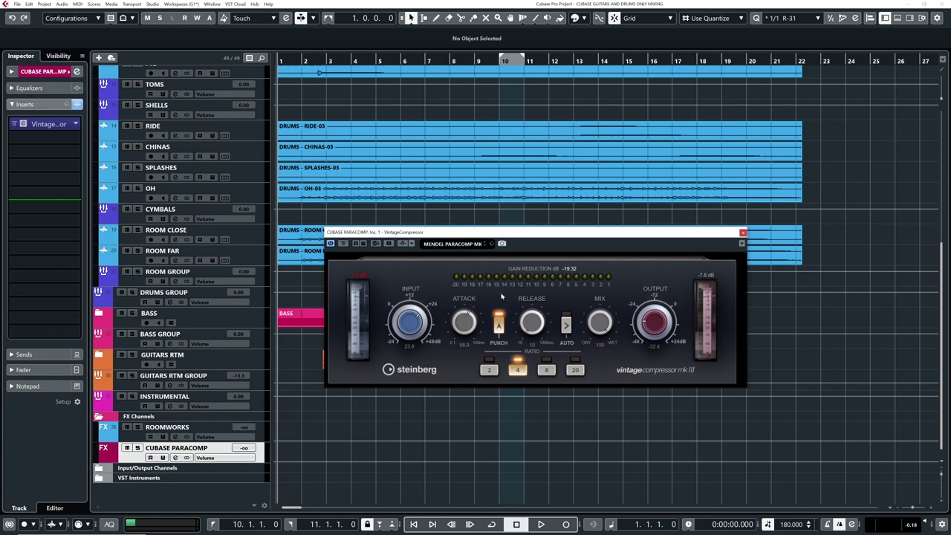
scroll(321, 97, "up", 6)
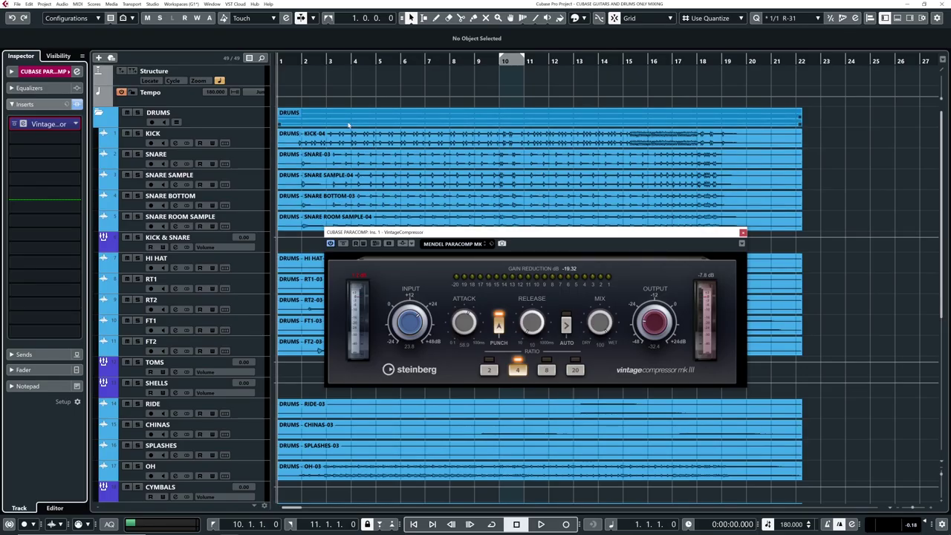
left_click_drag(272, 418, 249, 410)
scroll(294, 305, "down", 5)
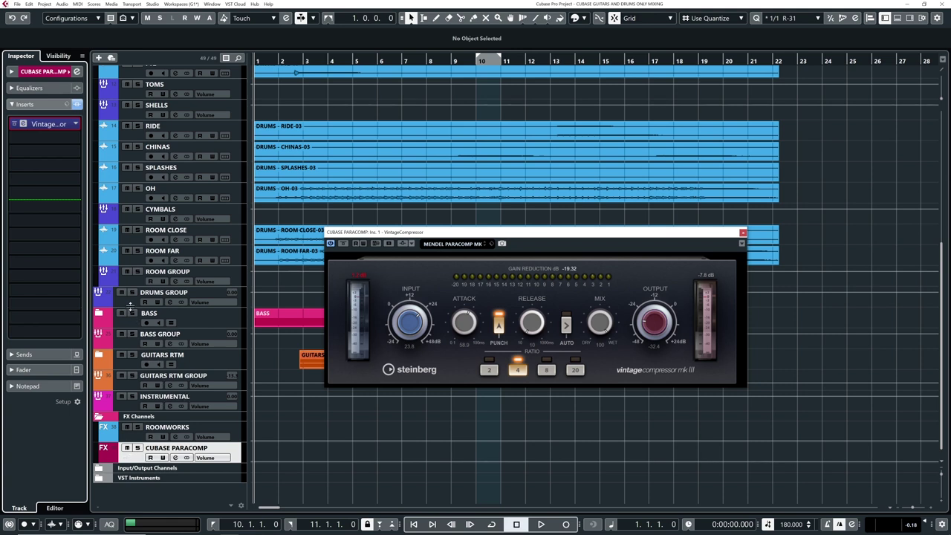
Inspect the output routing of the CUBASE PARACOMP and DRUMS GROUP channels
left_click(47, 72)
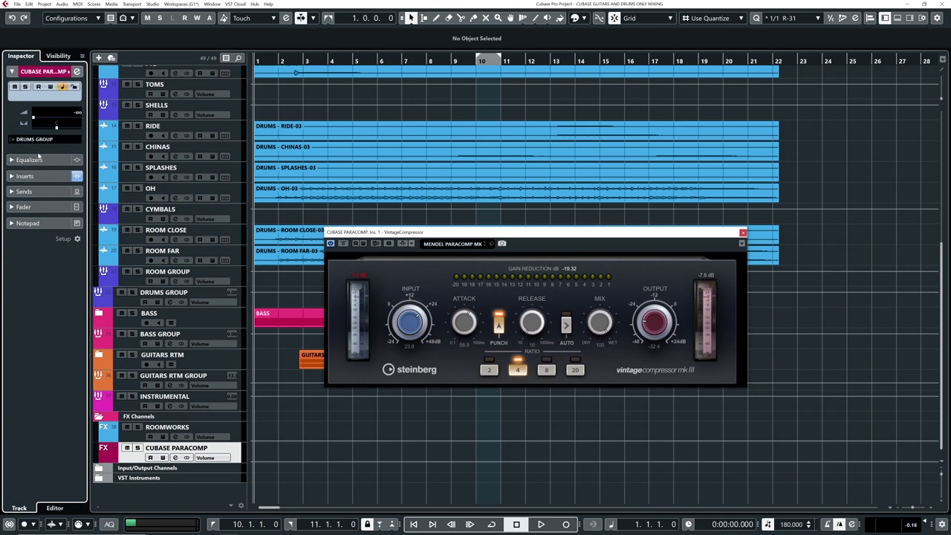
left_click(127, 305)
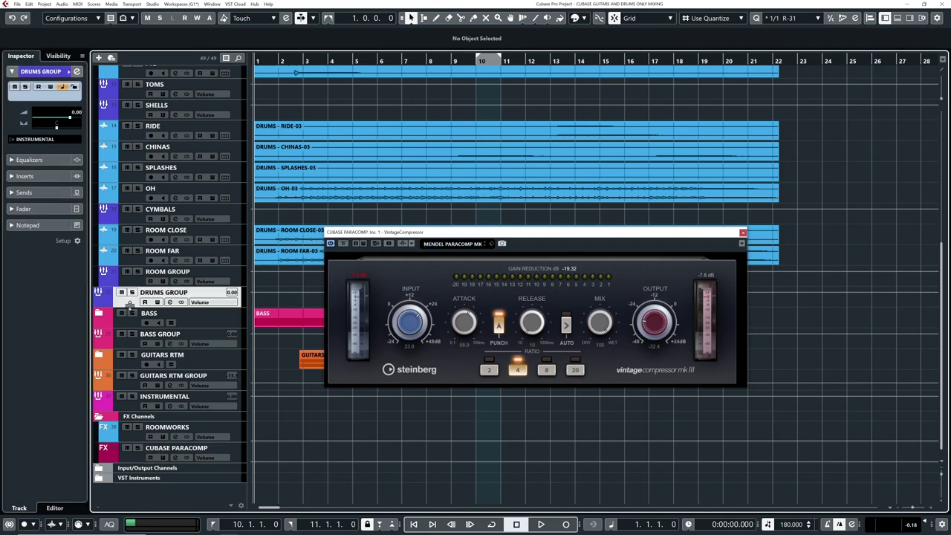
left_click(139, 452)
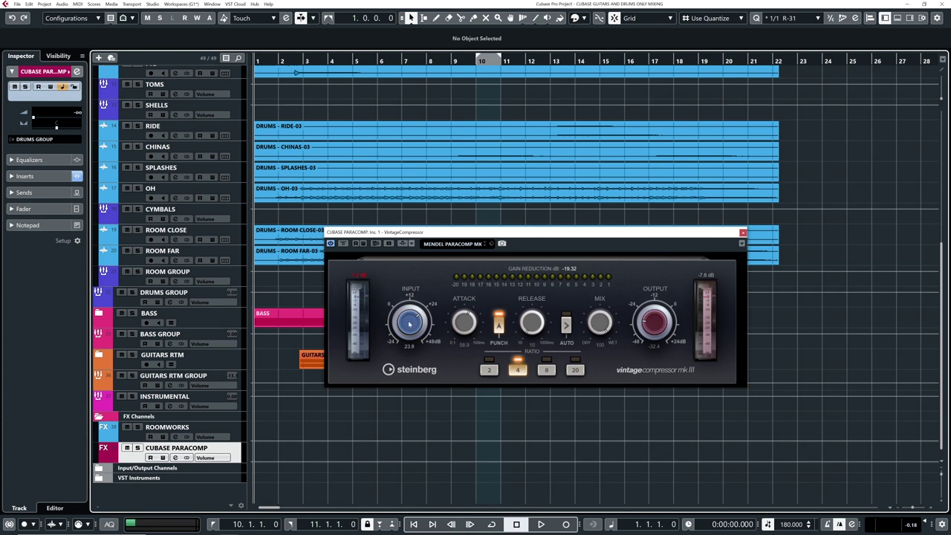
Range-select the KICK part from 1.4.1.28 to 4.4.4.107 and set it as the active playback loop
scroll(390, 216, "up", 5)
scroll(390, 216, "up", 2)
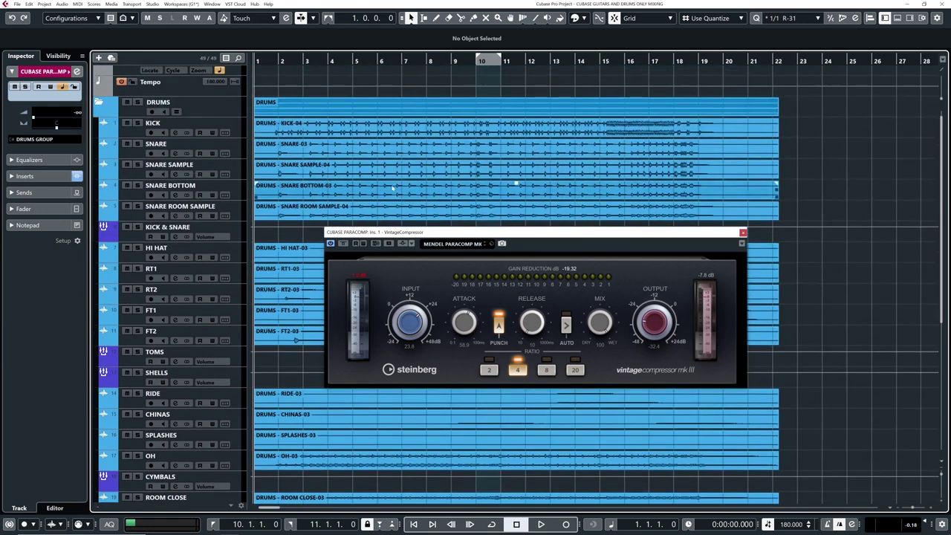
left_click_drag(273, 62, 278, 110)
right_click(278, 124)
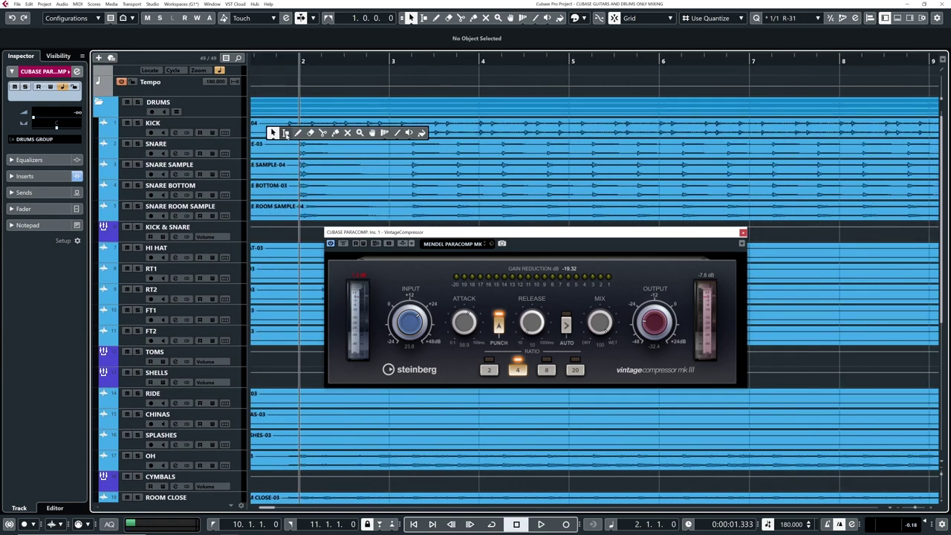
left_click(281, 129)
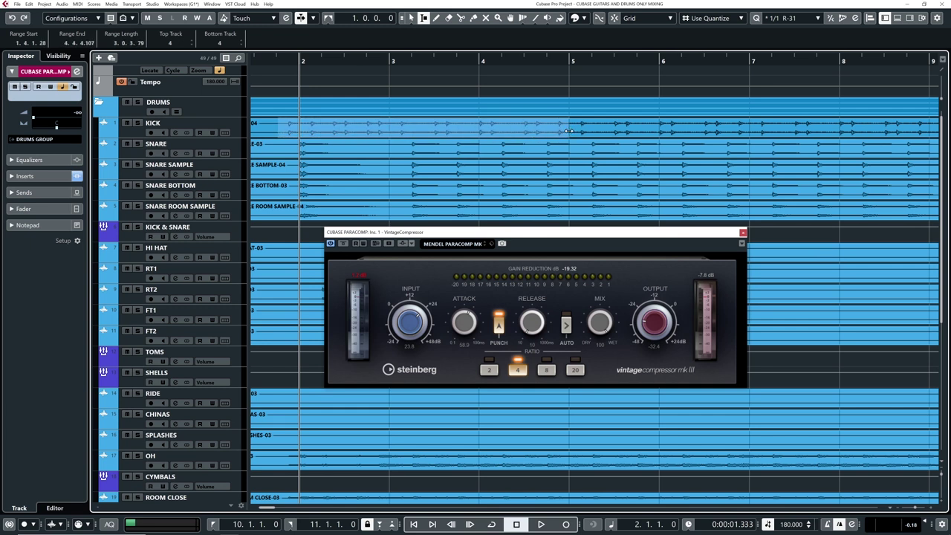
key("p")
key("1")
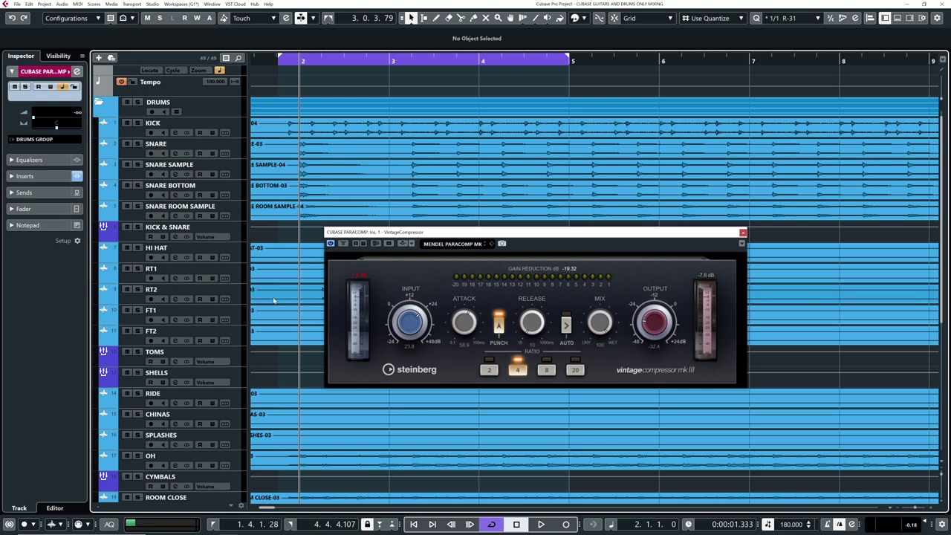
Show the CUBASE PARACOMP channel's fader and examine the send levels feeding it from the KICK and FT2 tracks
scroll(275, 277, "down", 10)
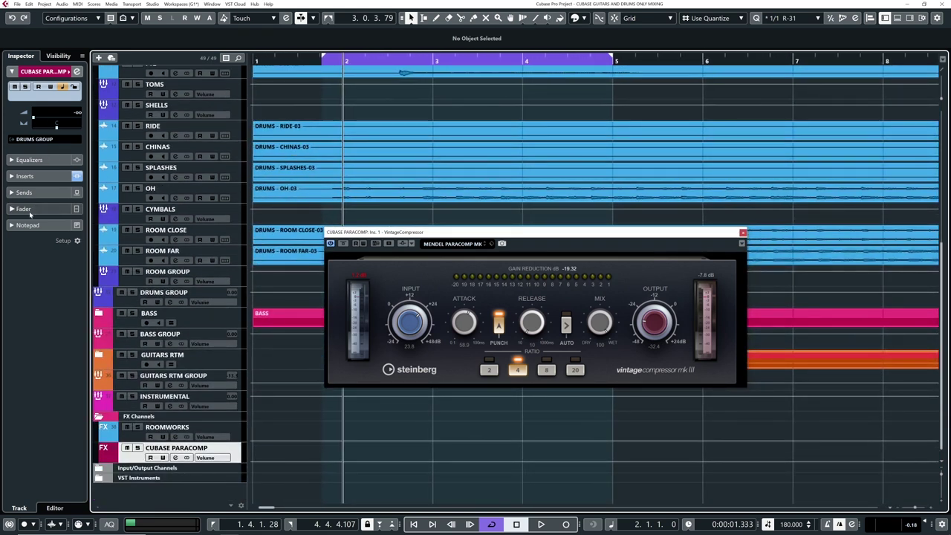
left_click(24, 209)
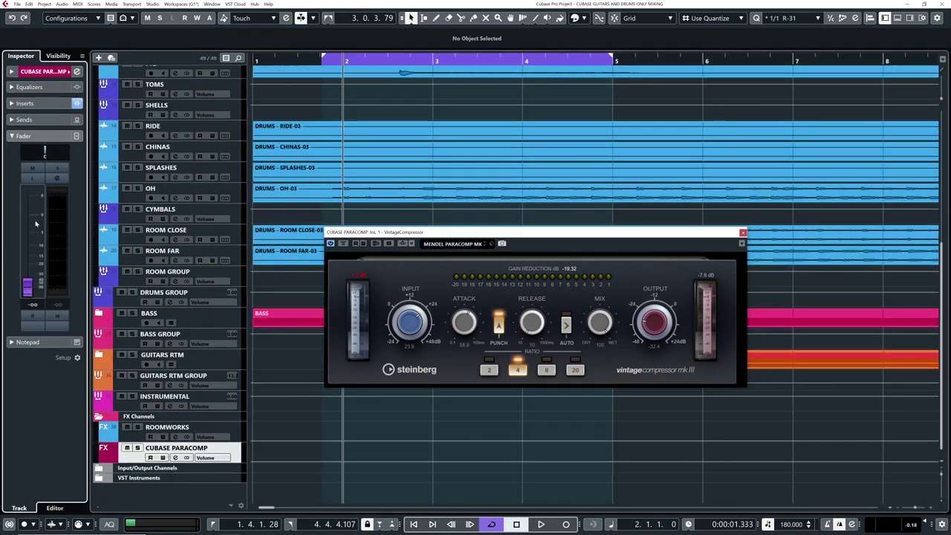
scroll(272, 201, "up", 4)
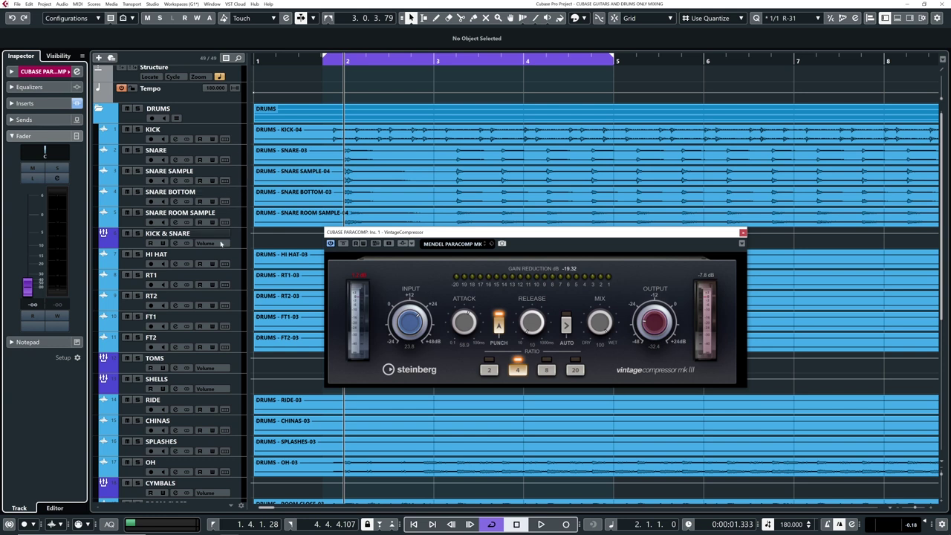
left_click(231, 132)
left_click(45, 71)
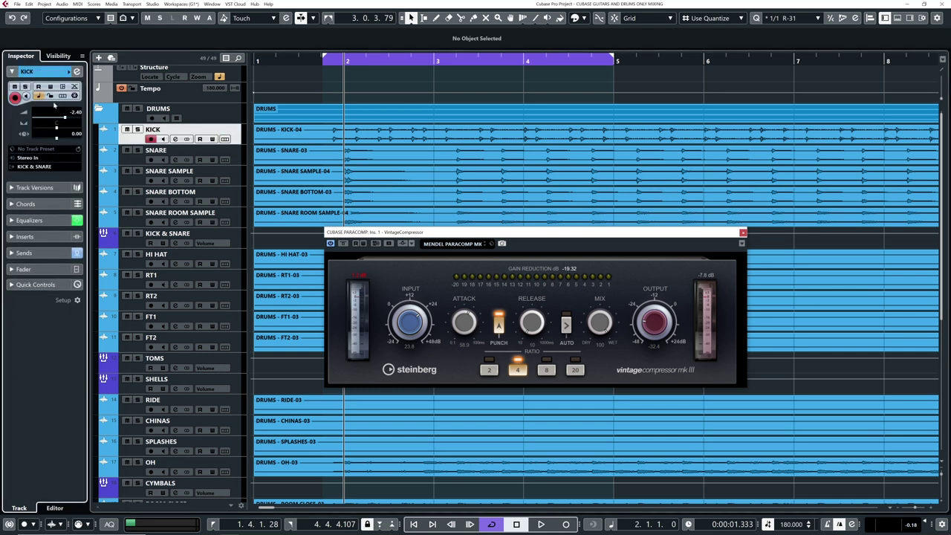
left_click(34, 252)
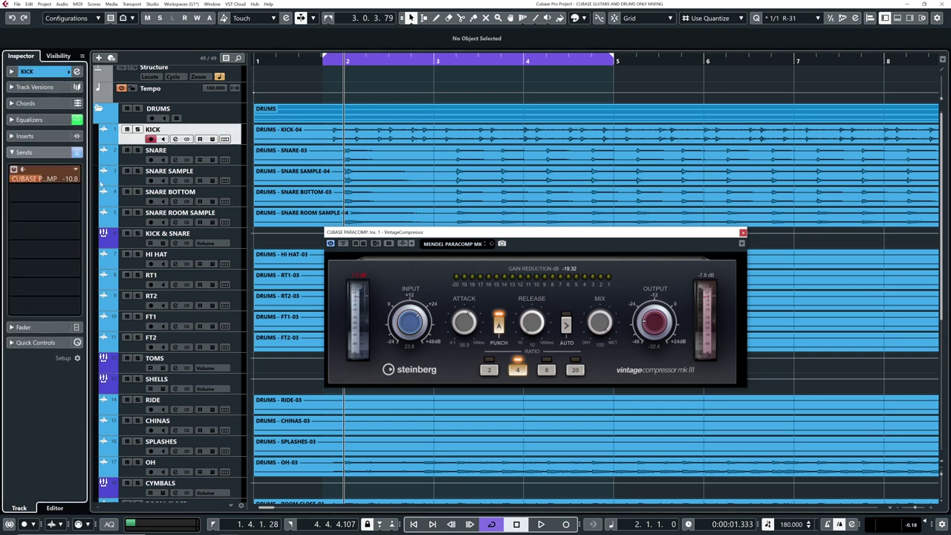
scroll(232, 217, "down", 4)
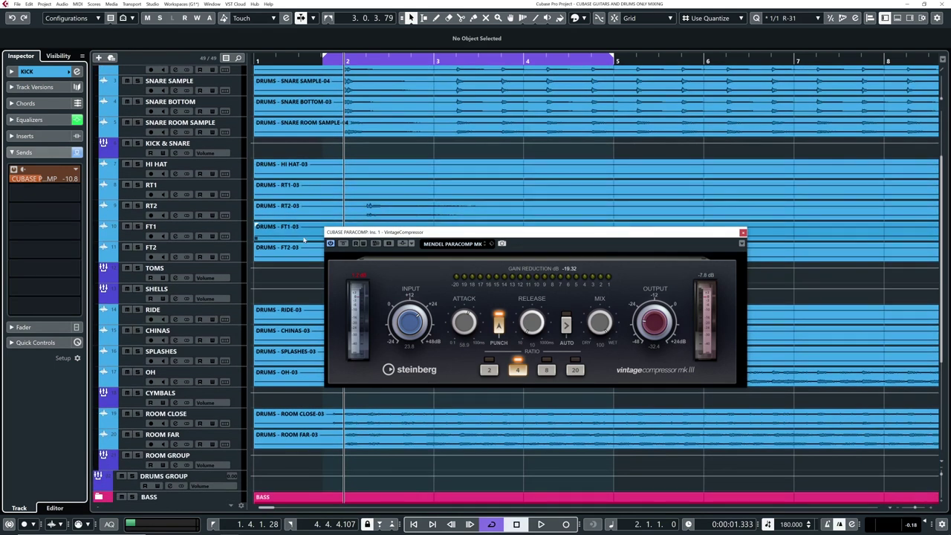
left_click(127, 259)
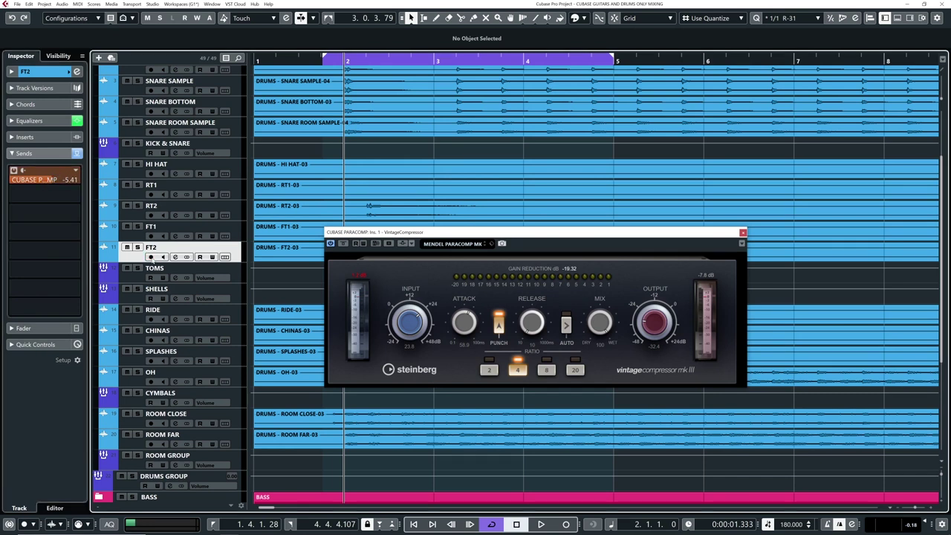
Raise the CUBASE PARACOMP channel fader gradually to 0.00 dB while the loop plays, and stop playback
scroll(303, 296, "up", 3)
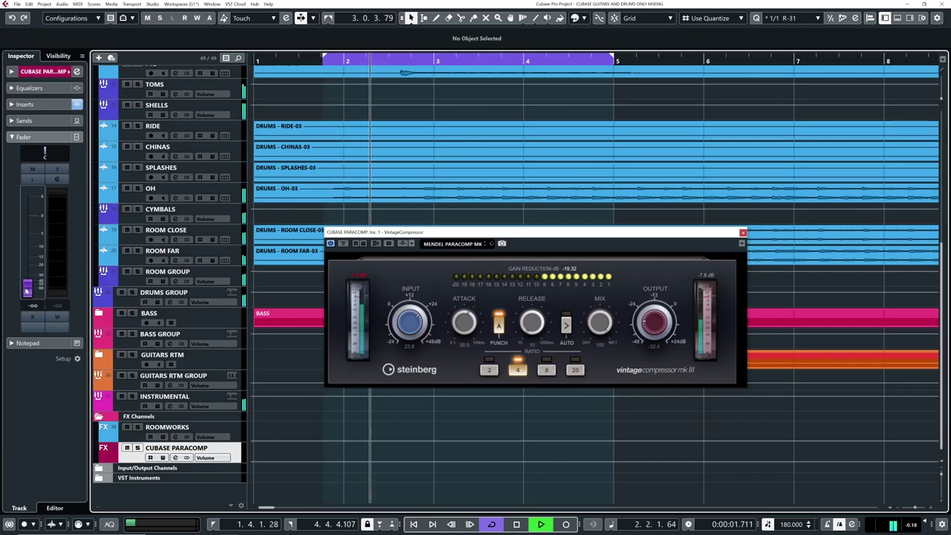
left_click_drag(27, 291, 27, 269)
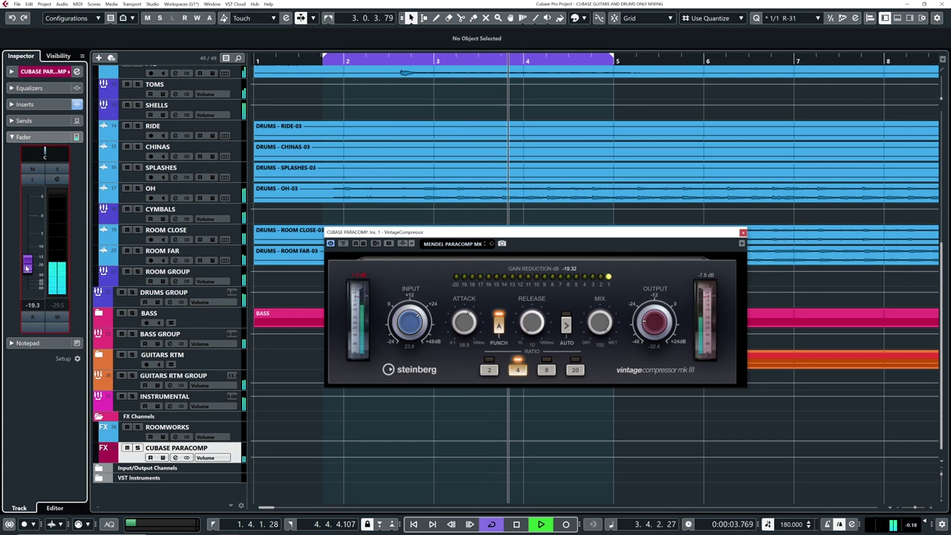
left_click_drag(27, 269, 28, 221)
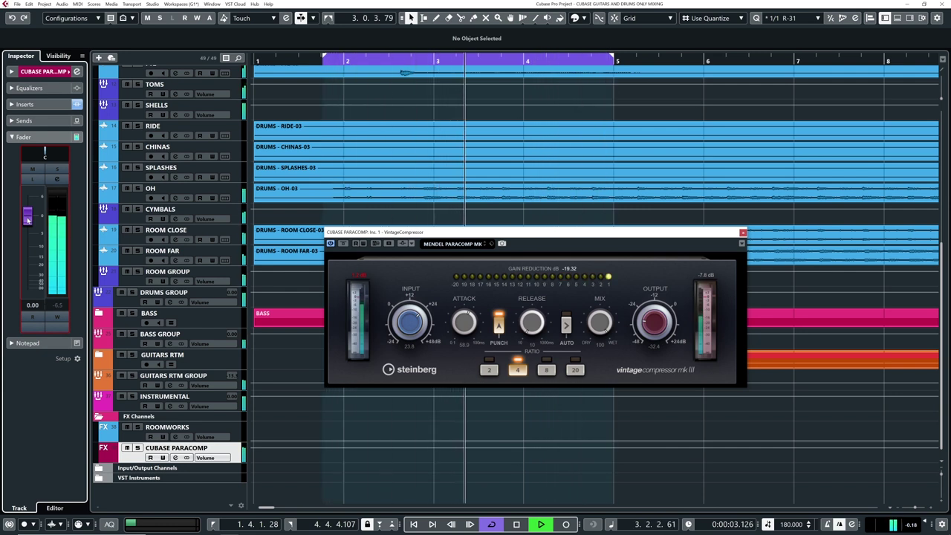
key("space")
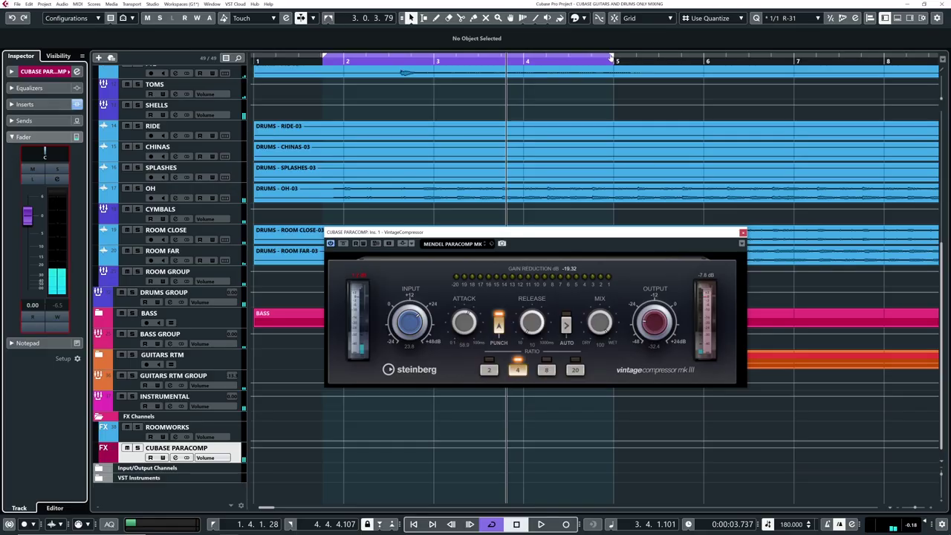
Extend the loop's end to 8.3.2.23 and lower the VintageCompressor output to -36.0 while listening to the drums
left_click_drag(611, 58, 886, 76)
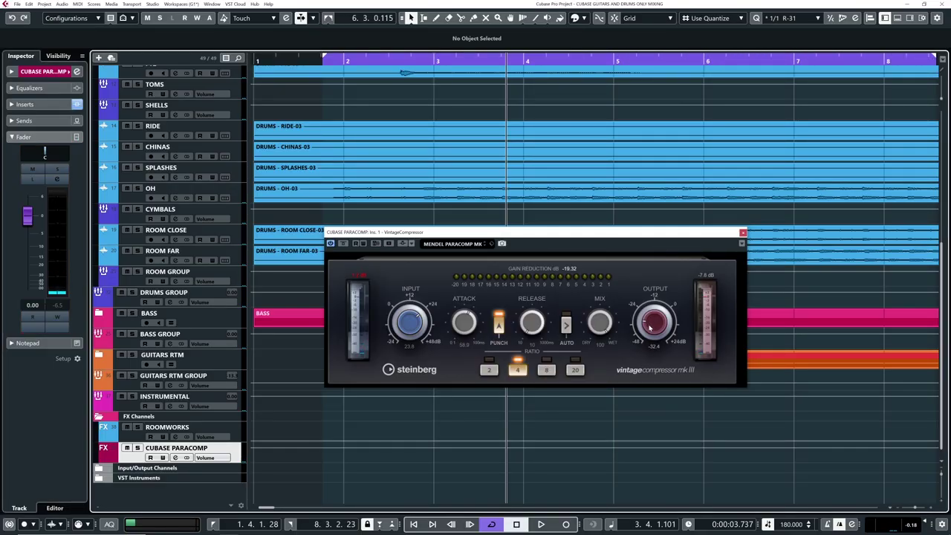
left_click_drag(649, 328, 647, 328)
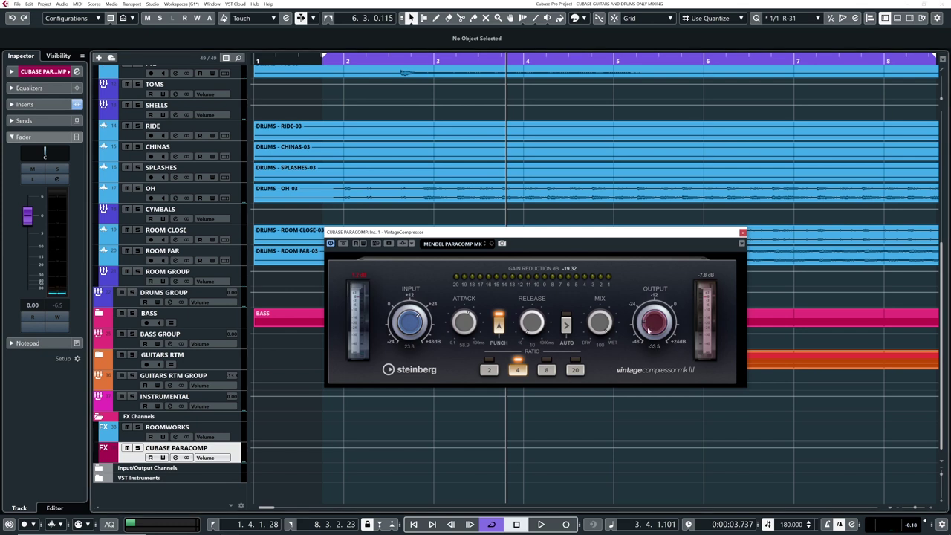
key("space")
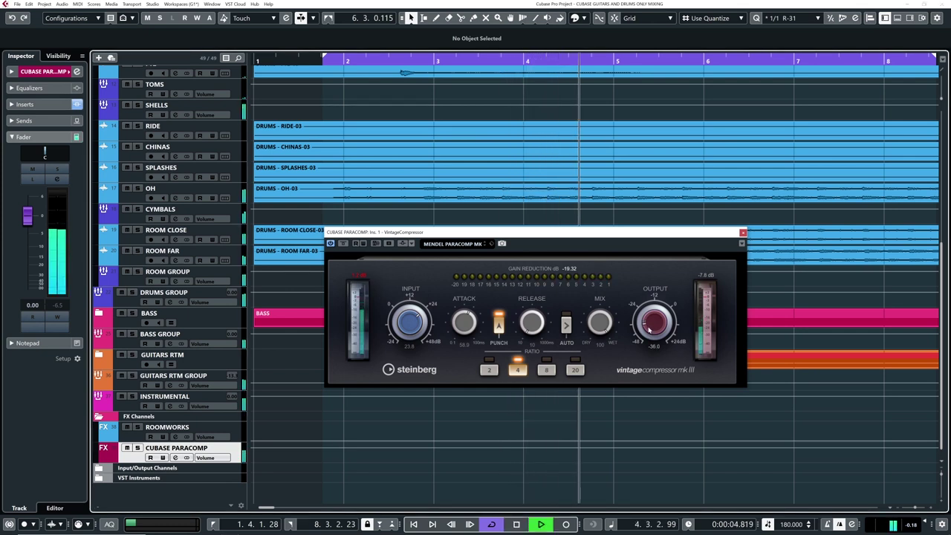
Show the SNARE SAMPLE channel's fader and raise its level to -6.95 dB during loop playback
scroll(386, 156, "up", 10)
key("space")
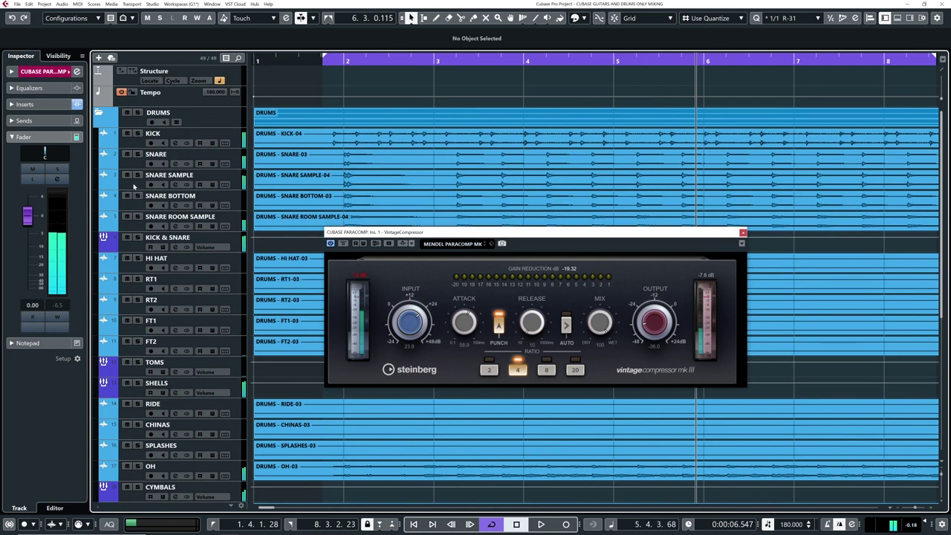
left_click(130, 183)
left_click(56, 72)
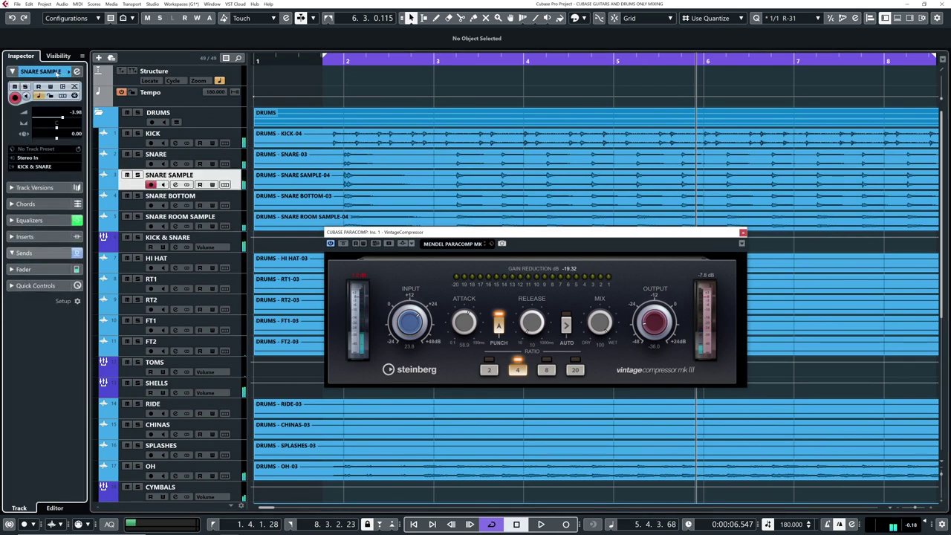
left_click(30, 271)
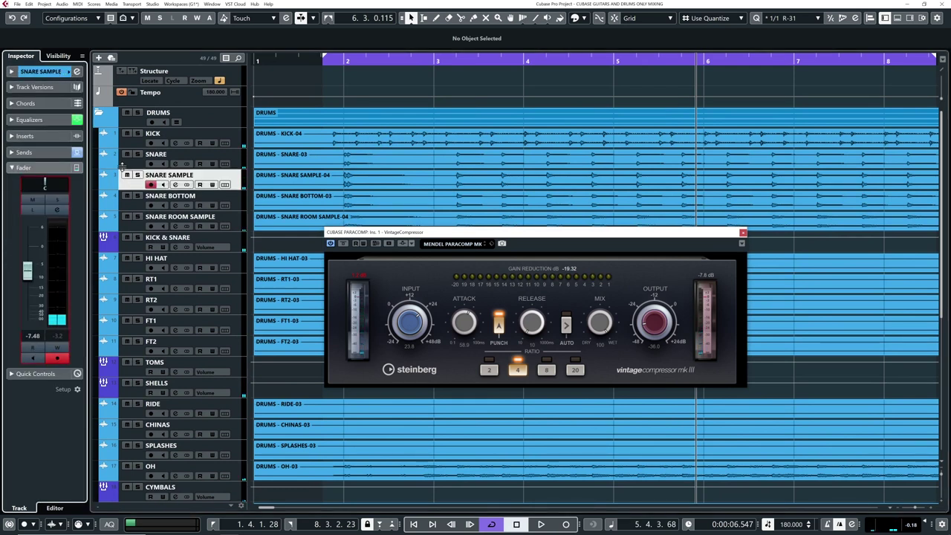
key("space")
left_click(123, 167)
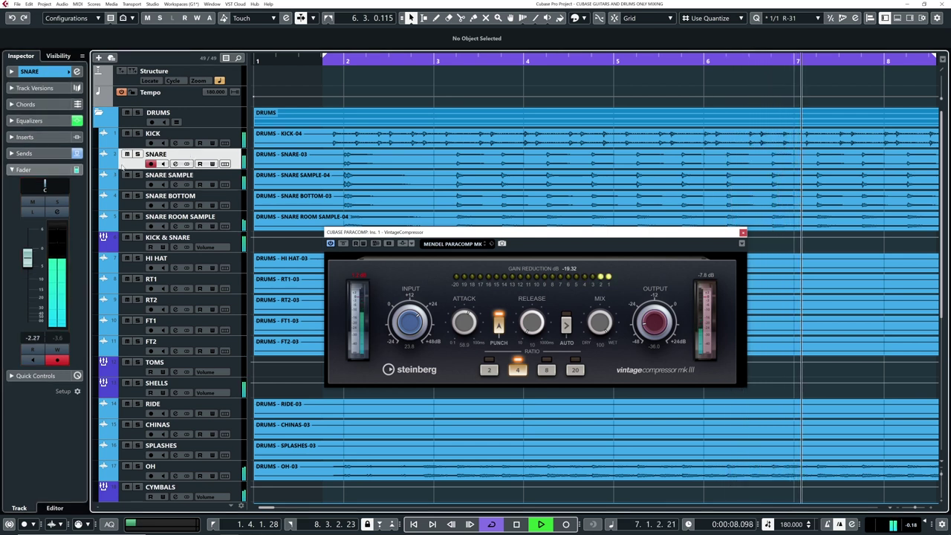
left_click(127, 185)
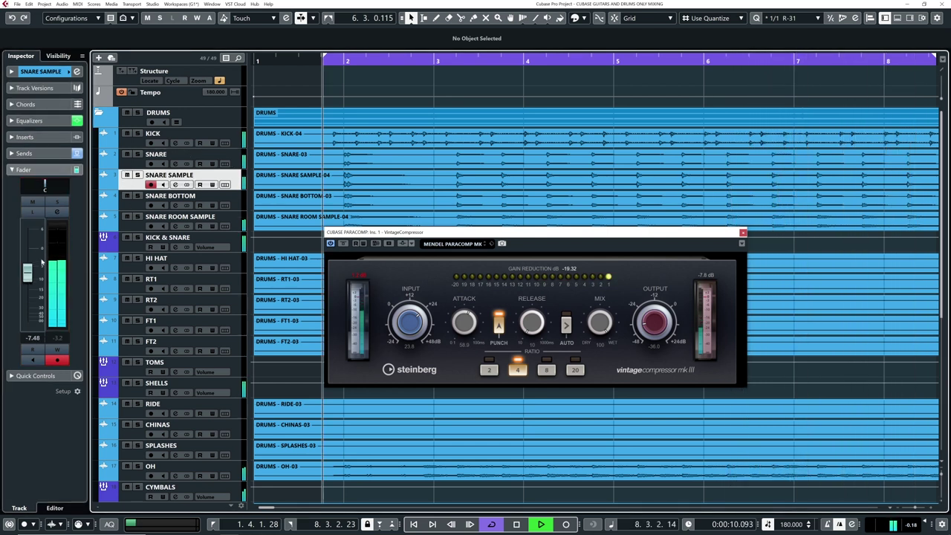
left_click_drag(28, 274, 27, 272)
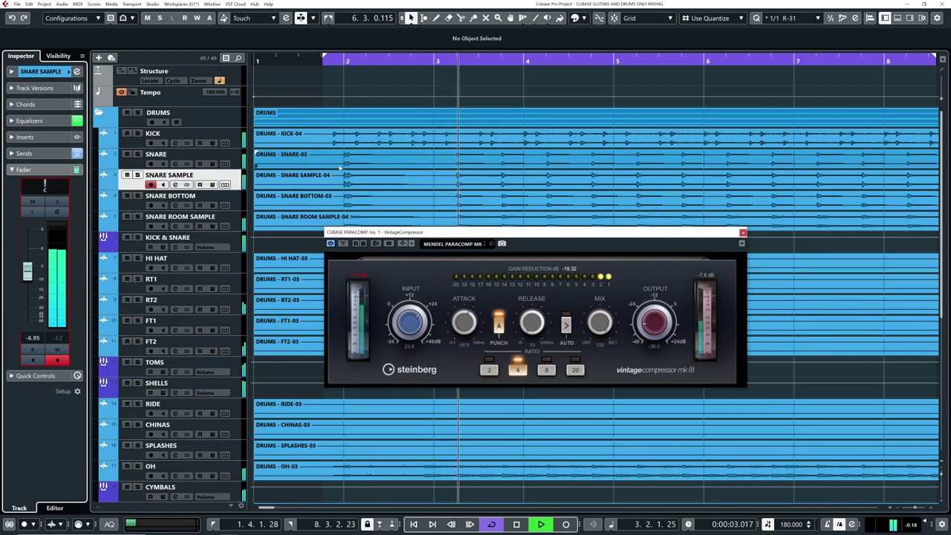
Turn off cycle playback, zoom the timeline out to fit the whole arrangement, and stop playback
key("KP_Divide")
key("g")
key("g")
key("g")
key("g")
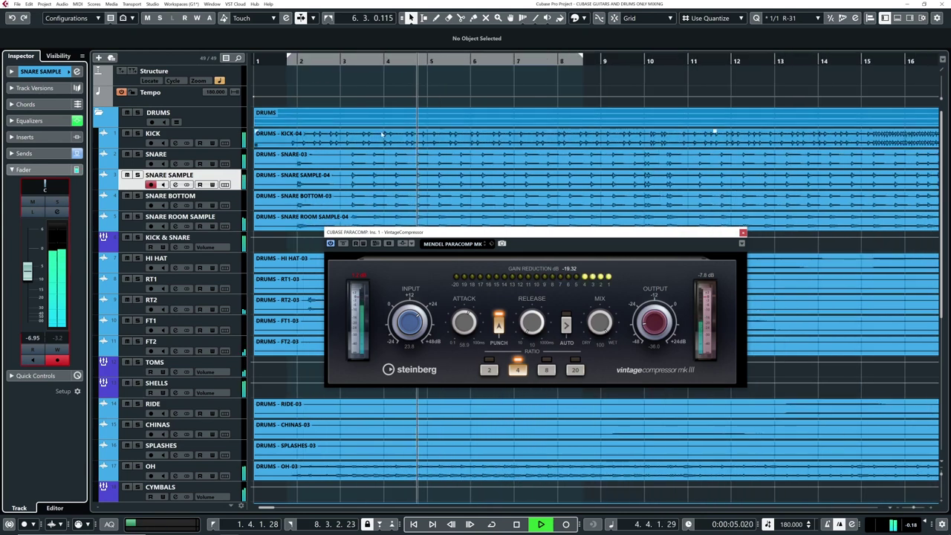
scroll(289, 213, "down", 2)
scroll(289, 213, "down", 3)
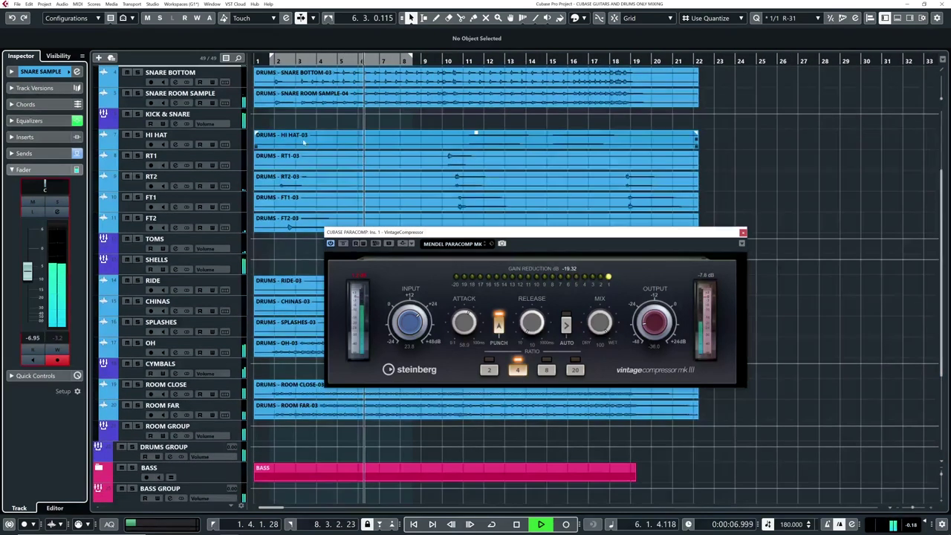
key("space")
Select the BASS and GUITARS RTM folder parts and mute them so only the drums are heard
left_click(291, 64)
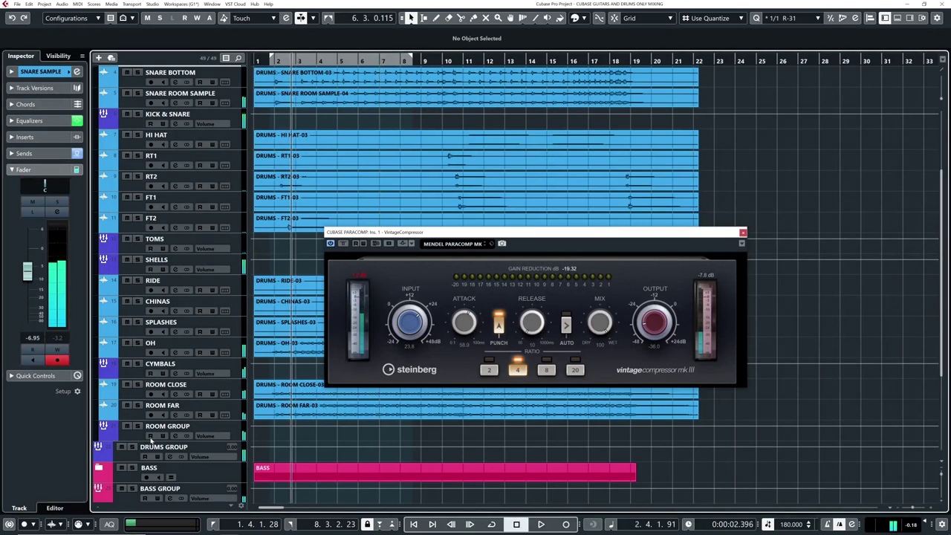
scroll(680, 466, "down", 3)
left_click_drag(682, 446, 627, 403)
key("shift+m")
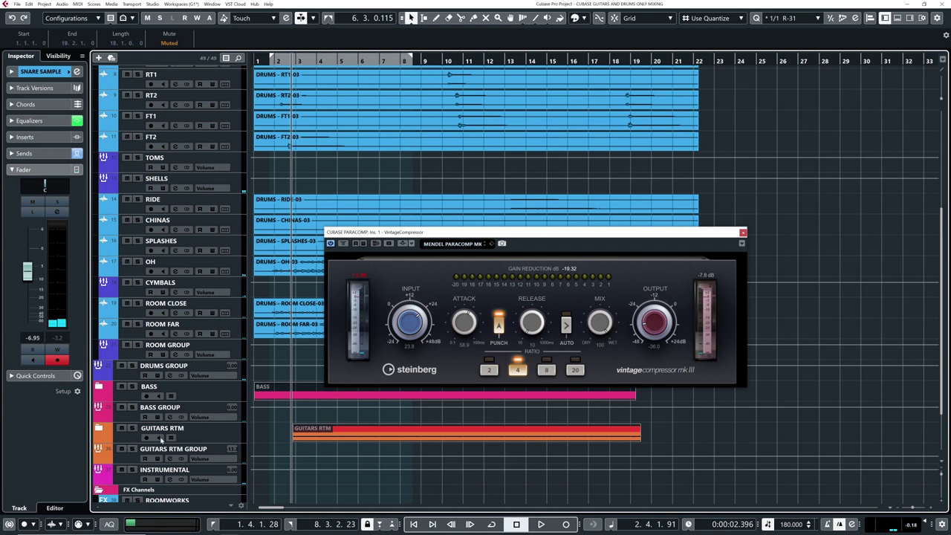
Play the drums from just before bar 2 with the CUBASE PARACOMP fader fully down, raising it gradually to -0.11 dB
scroll(151, 459, "down", 3)
left_click(141, 460)
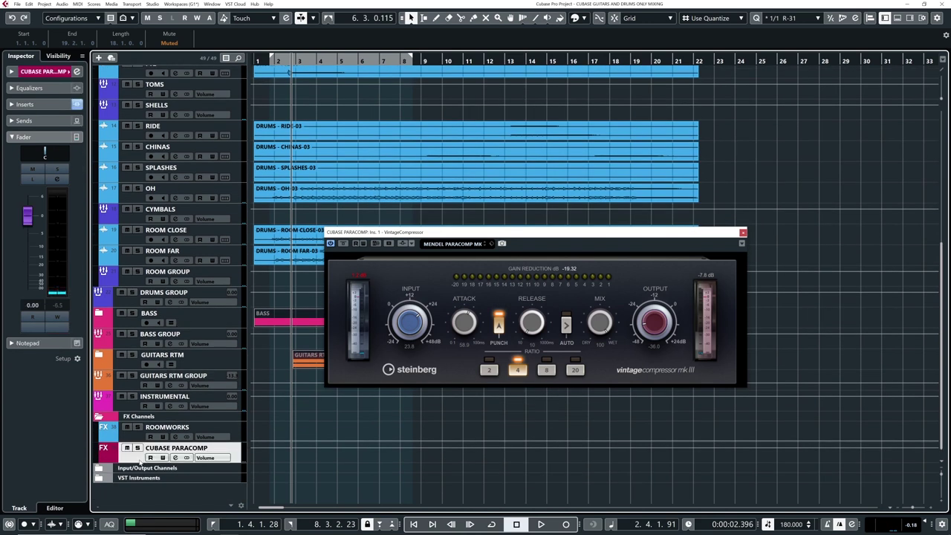
left_click(272, 62)
left_click_drag(29, 221, 28, 293)
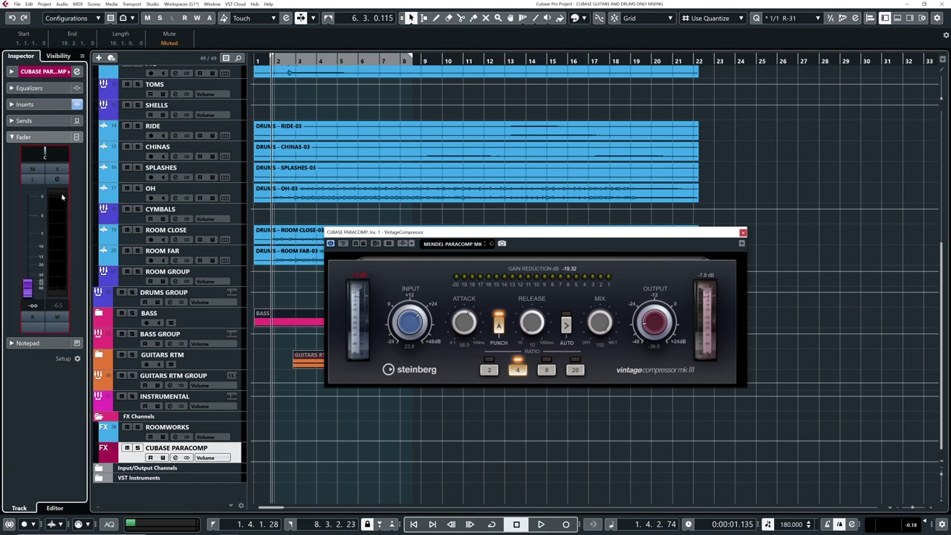
key("space")
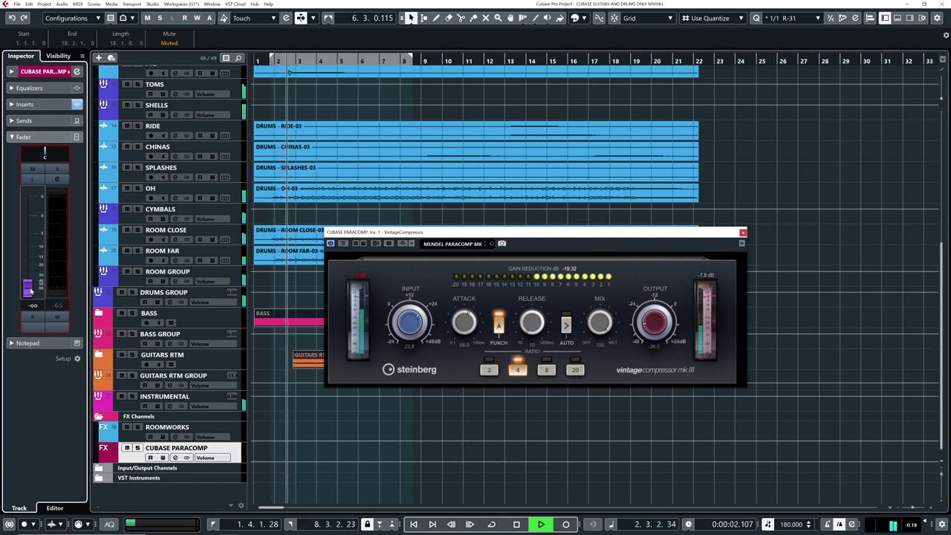
left_click_drag(28, 291, 23, 219)
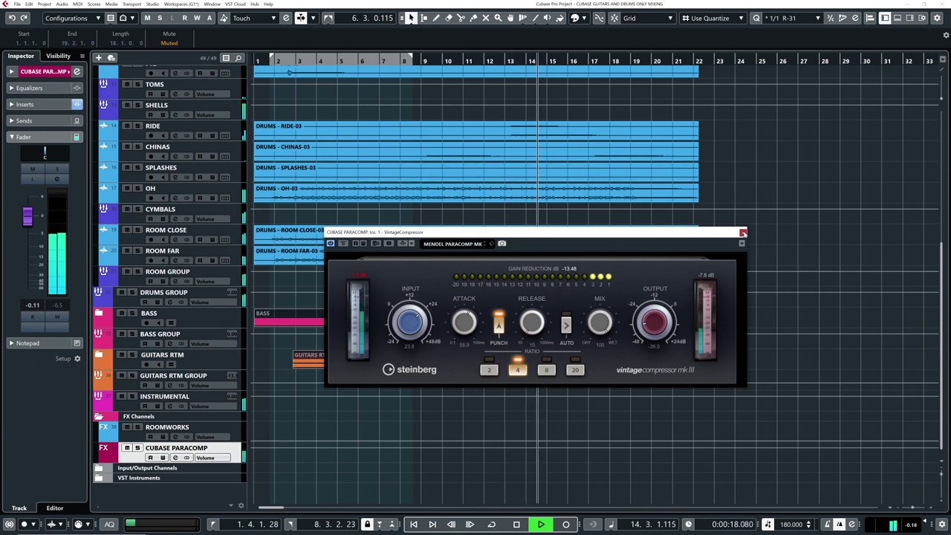
Close the VintageCompressor window, unmute the BASS and GUITARS RTM parts, and play the full mix from the beginning
left_click(742, 233)
scroll(771, 316, "up", 9)
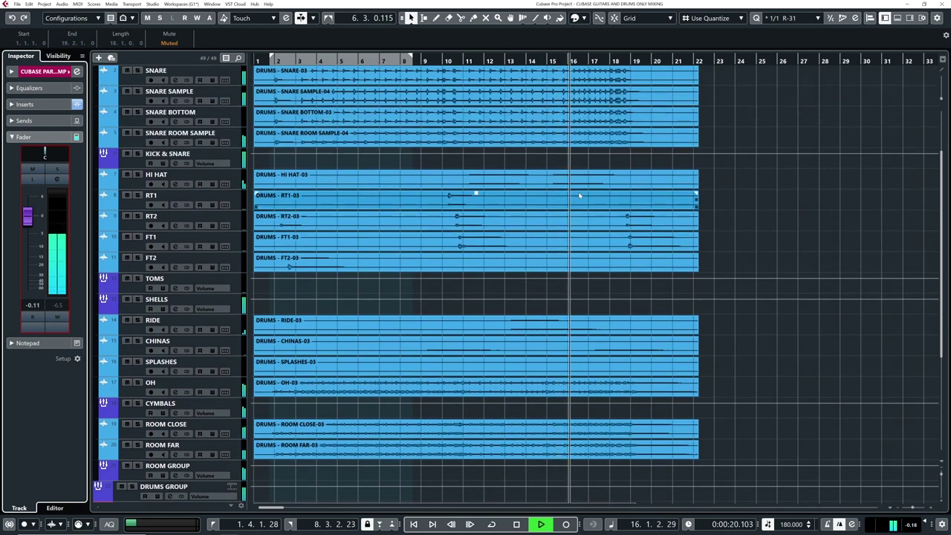
key("space")
scroll(188, 387, "down", 5)
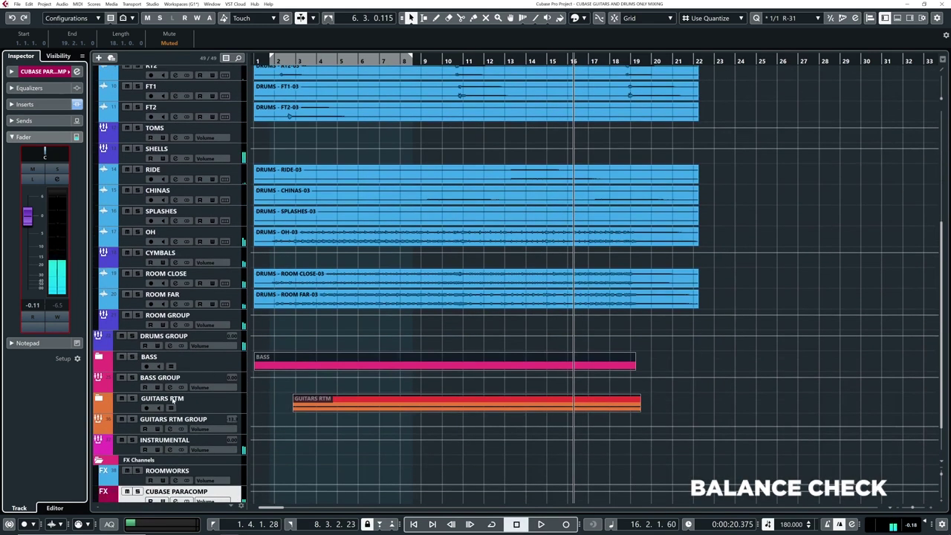
key("shift+u")
left_click(258, 61)
key("space")
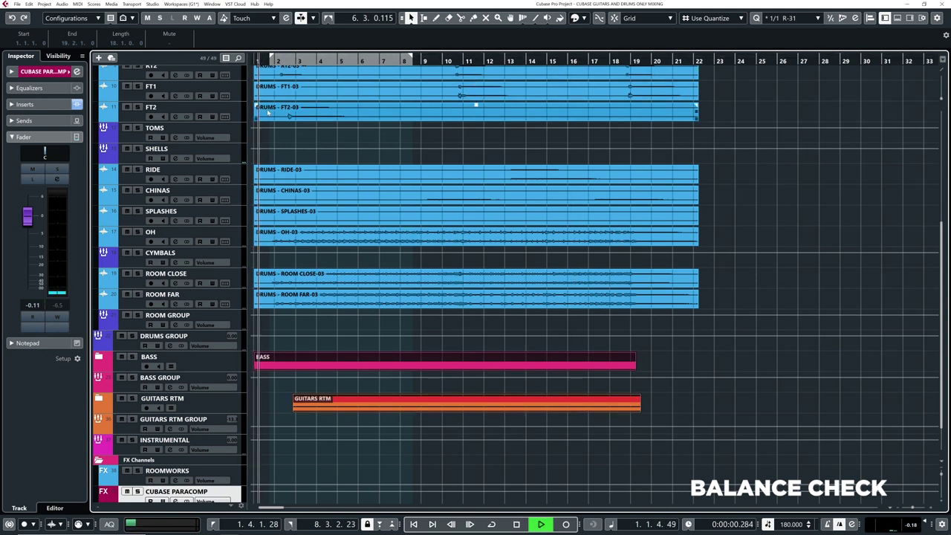
left_click(677, 312)
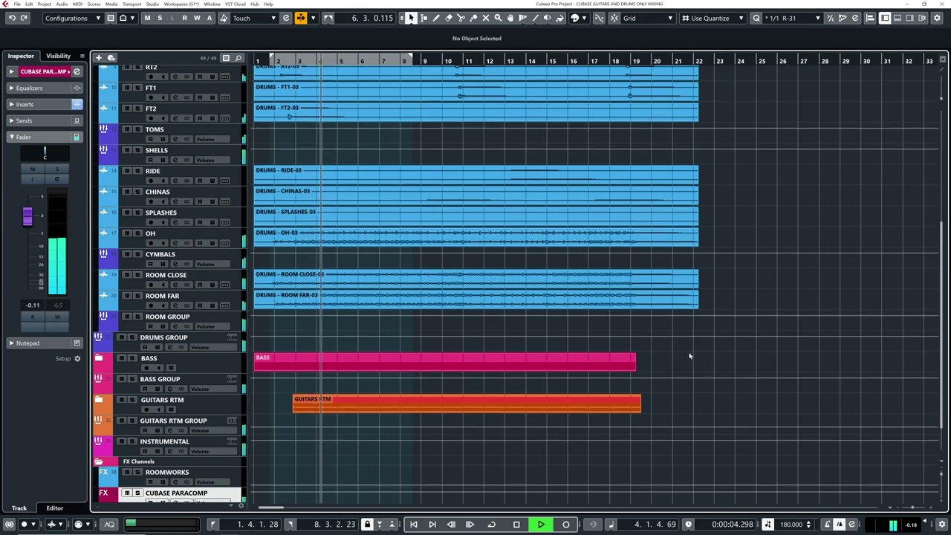
Lower the SNARE SAMPLE channel fader to -7.30 dB while the full mix plays
scroll(689, 355, "up", 5)
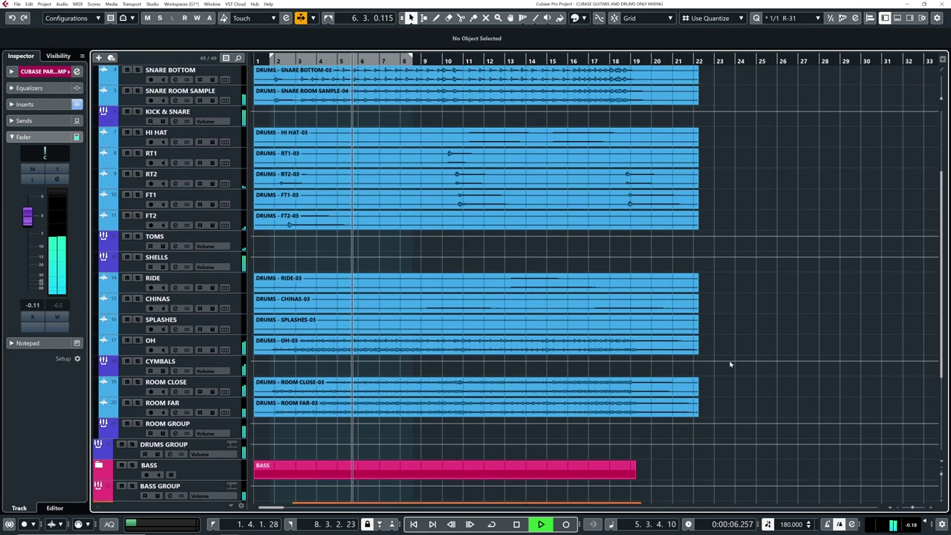
scroll(730, 364, "up", 2)
left_click(128, 109)
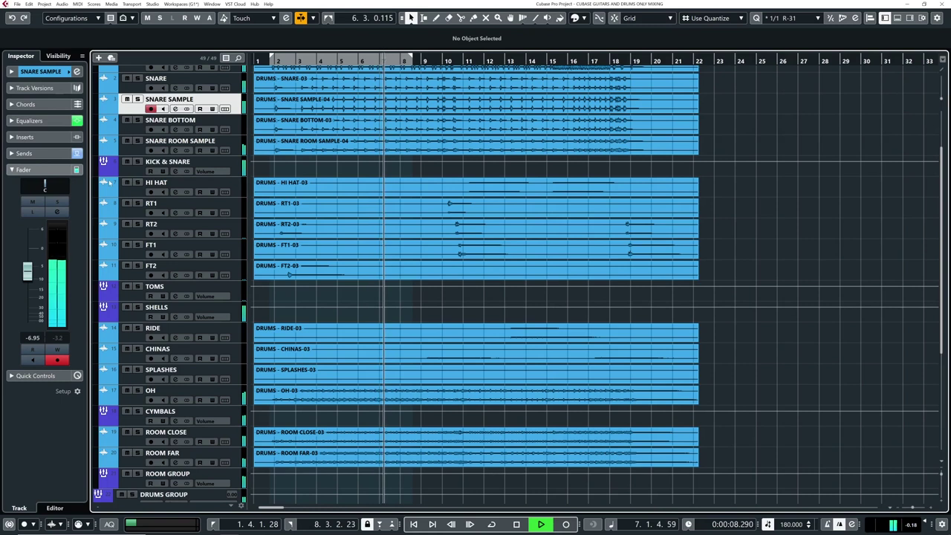
left_click_drag(28, 279, 28, 278)
Set the SNARE SAMPLE equalizer's high band to 6.5 dB at 3259 Hz and close its channel settings
left_click(77, 71)
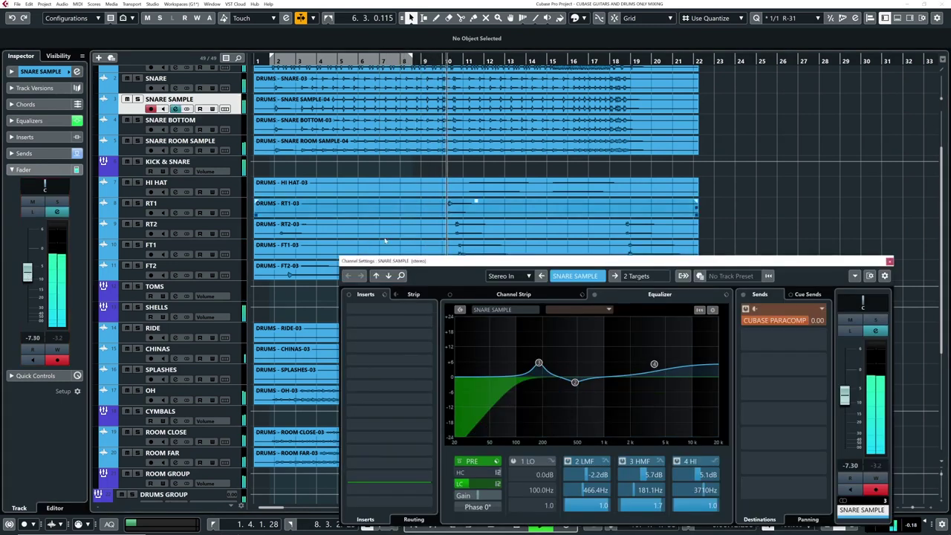
left_click_drag(654, 364, 649, 361)
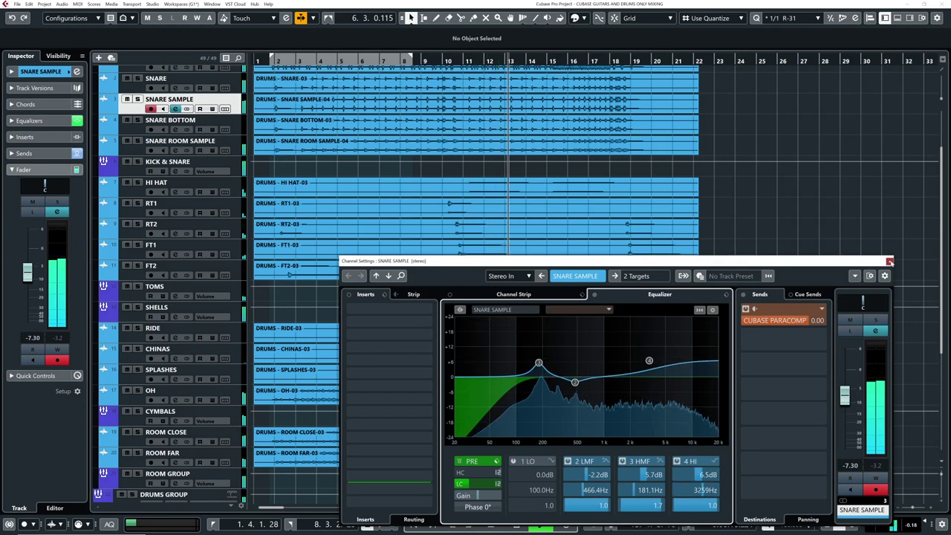
left_click(890, 262)
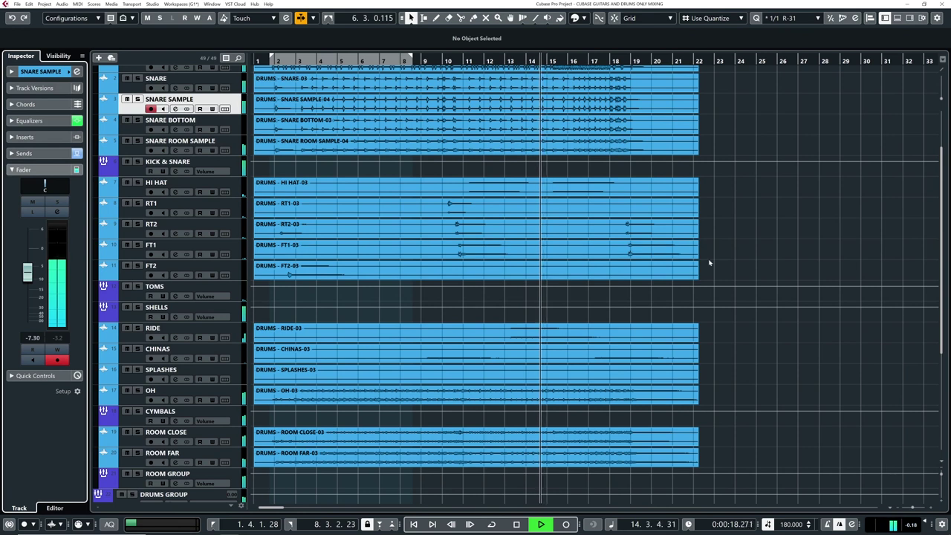
Insert the Compressor plug-in in the first insert slot of the DRUMS GROUP channel
scroll(714, 268, "up", 2)
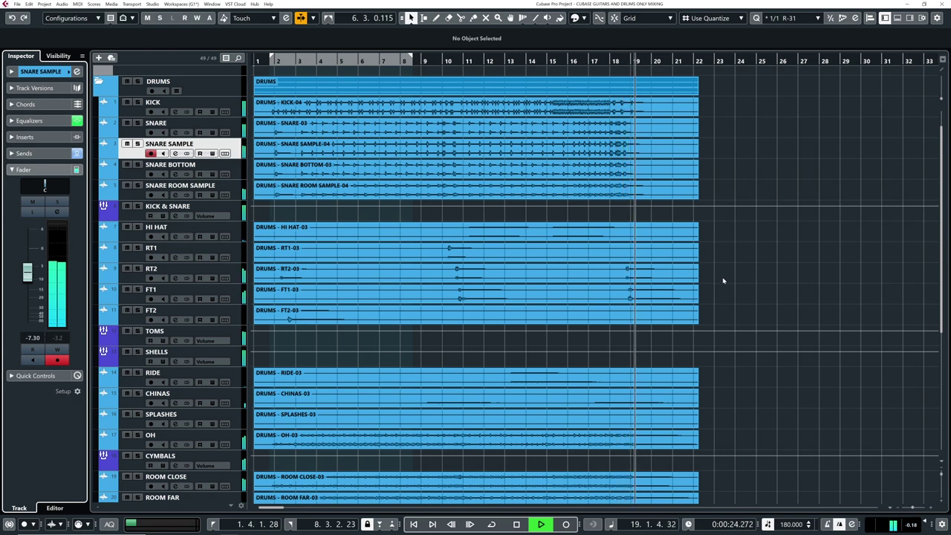
scroll(736, 260, "down", 2)
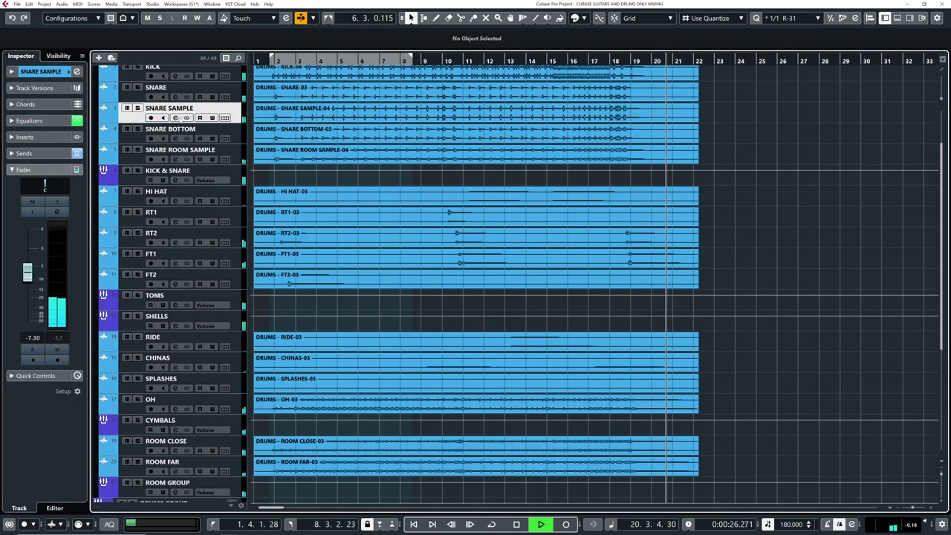
scroll(777, 246, "down", 3)
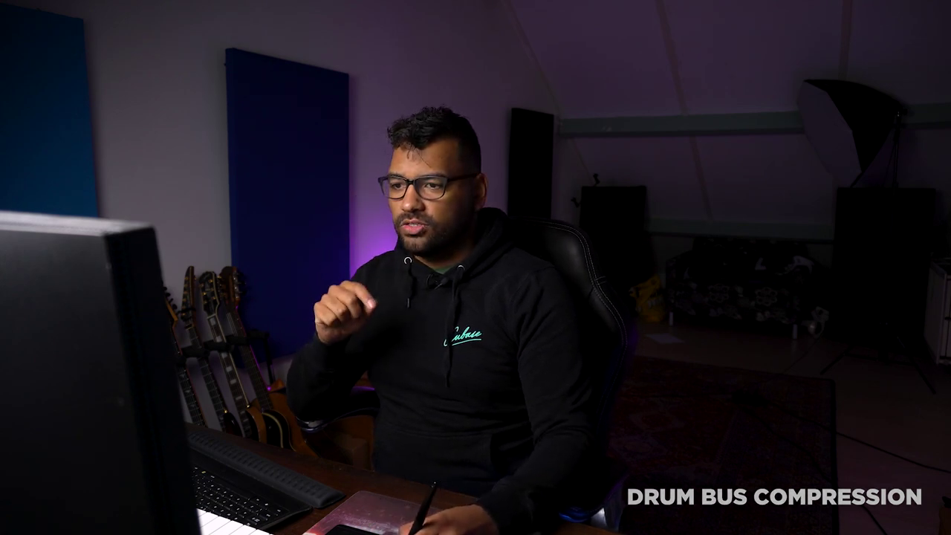
left_click(367, 307)
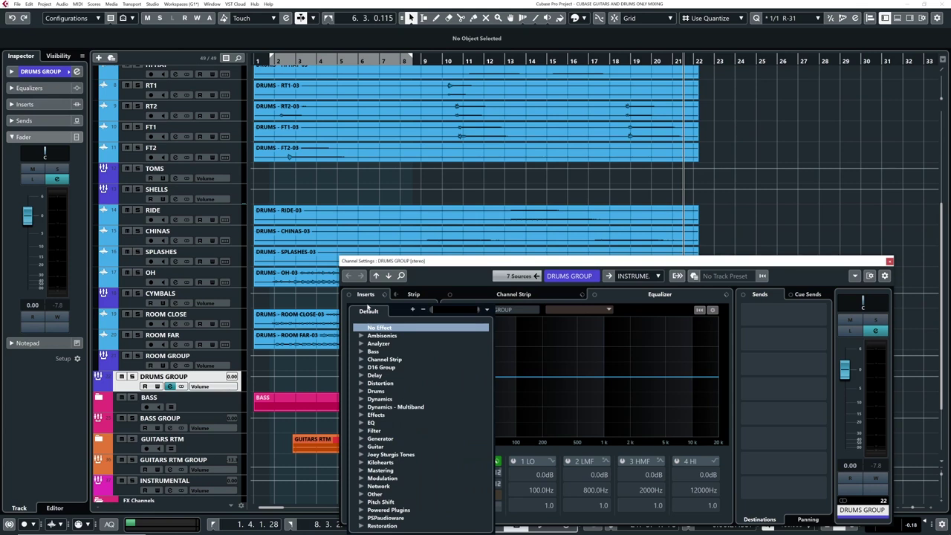
type("compre")
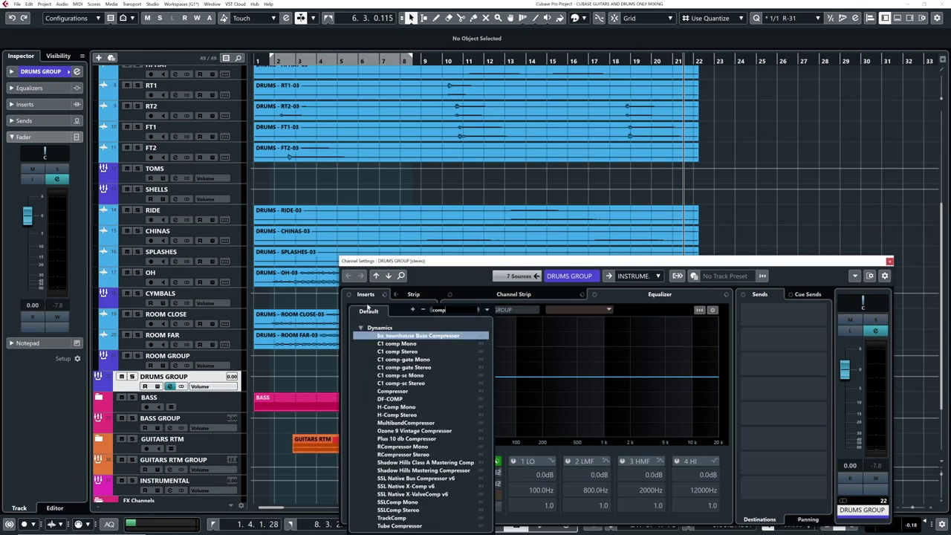
left_click(392, 344)
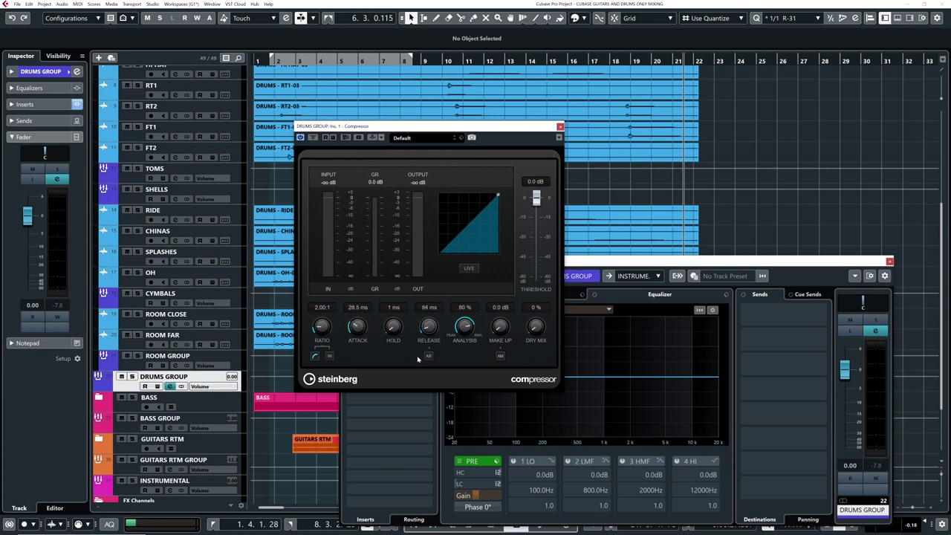
Solo DRUMS GROUP and, during playback, set its Compressor to a -28.9 dB threshold with 2.9 dB make-up gain
left_click(133, 376)
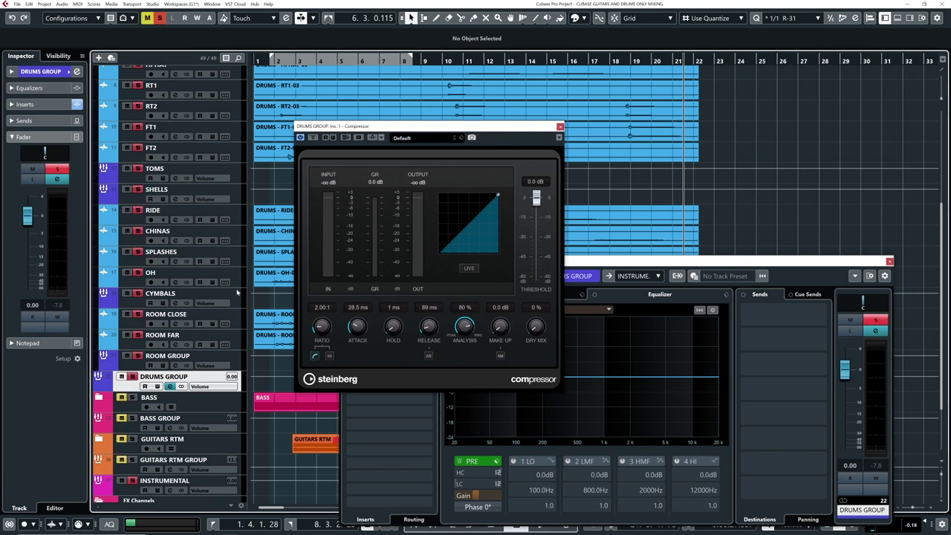
key("space")
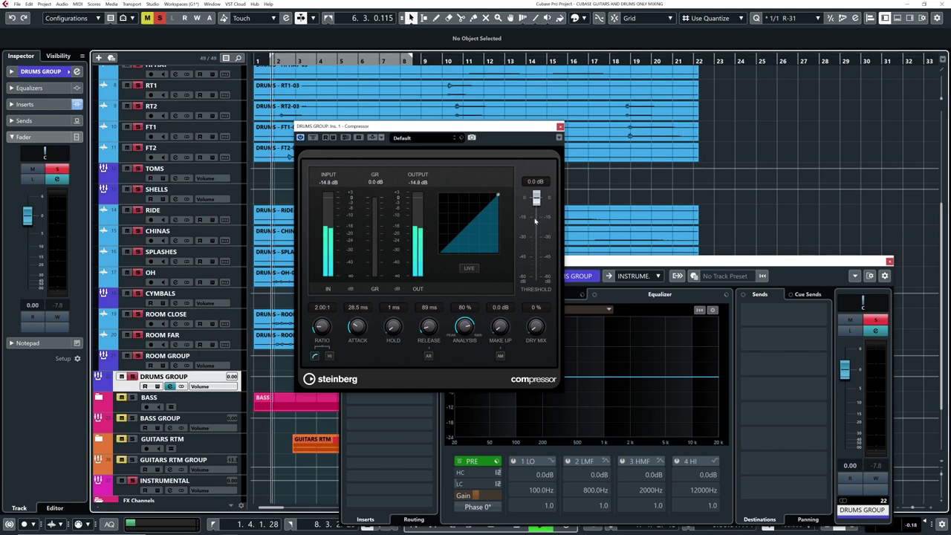
left_click_drag(536, 198, 536, 248)
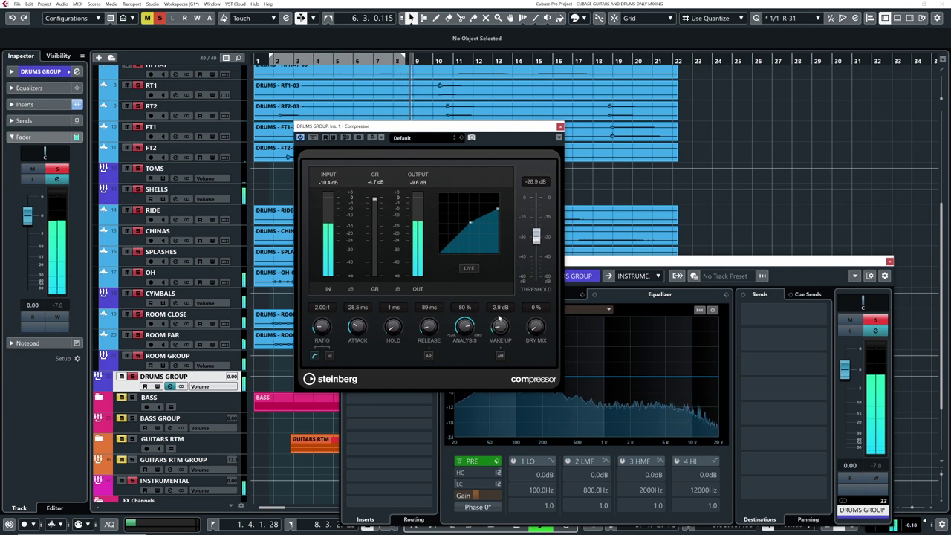
Replay the soloed drums and compare the sound with the Compressor bypassed and active
key("space")
key("space")
left_click(313, 138)
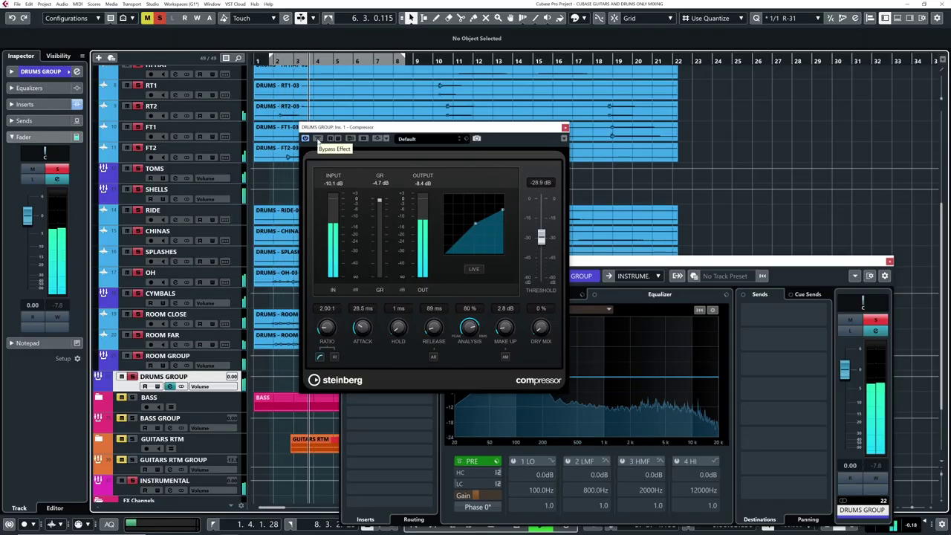
left_click(318, 139)
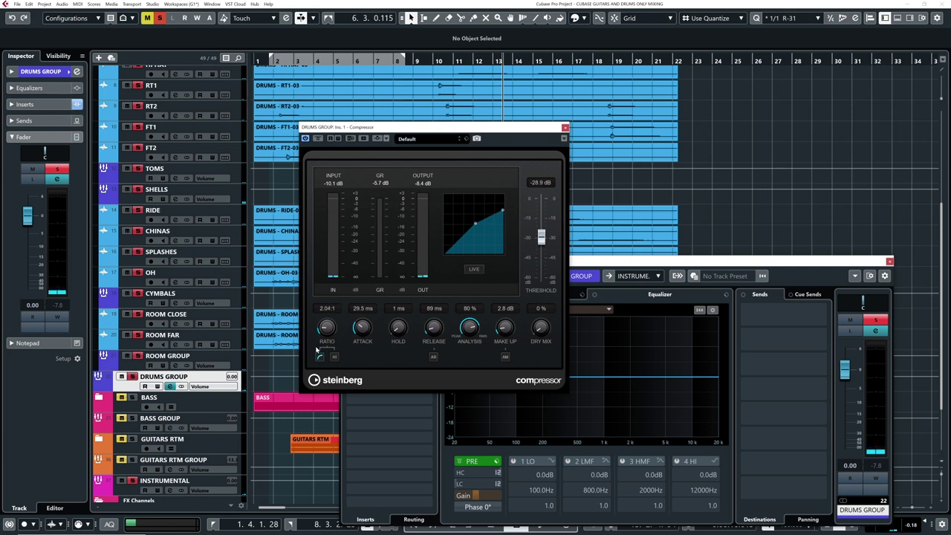
Set the Compressor's threshold to -30.0 dB and make-up to 2.9 dB during playback, comparing it bypassed and active from the beginning
key("space")
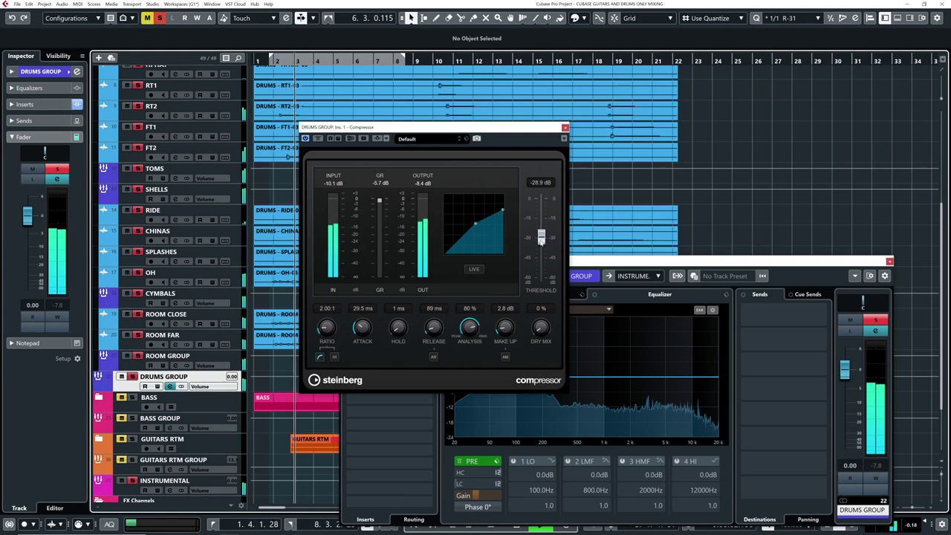
left_click_drag(542, 239, 543, 249)
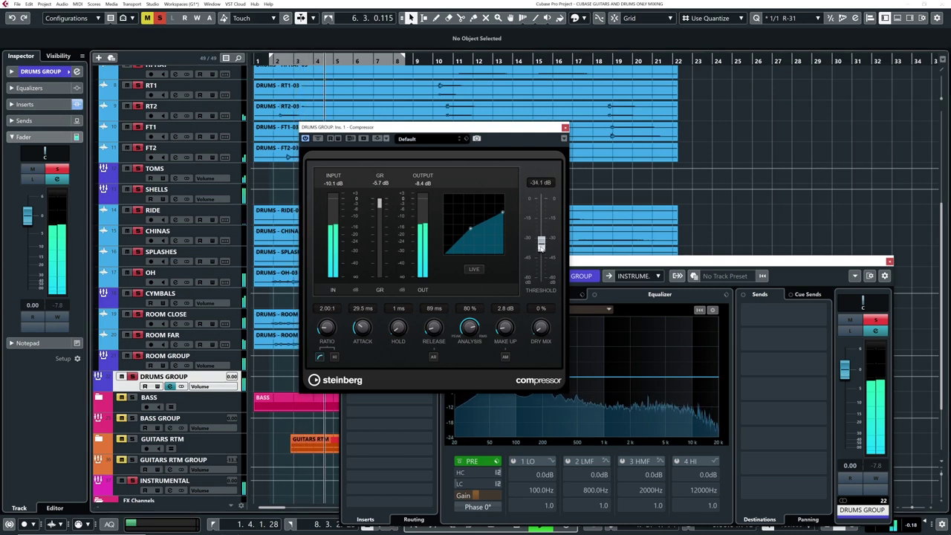
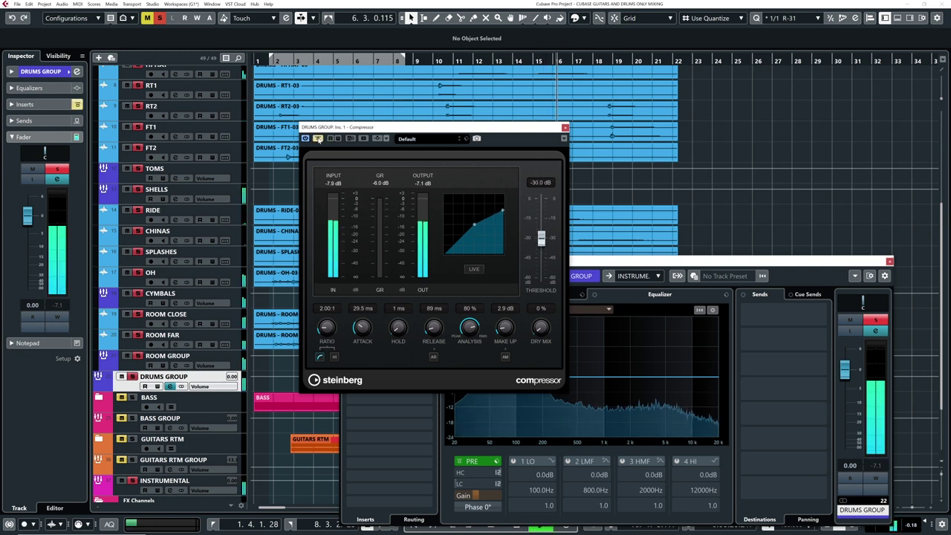
left_click(261, 63)
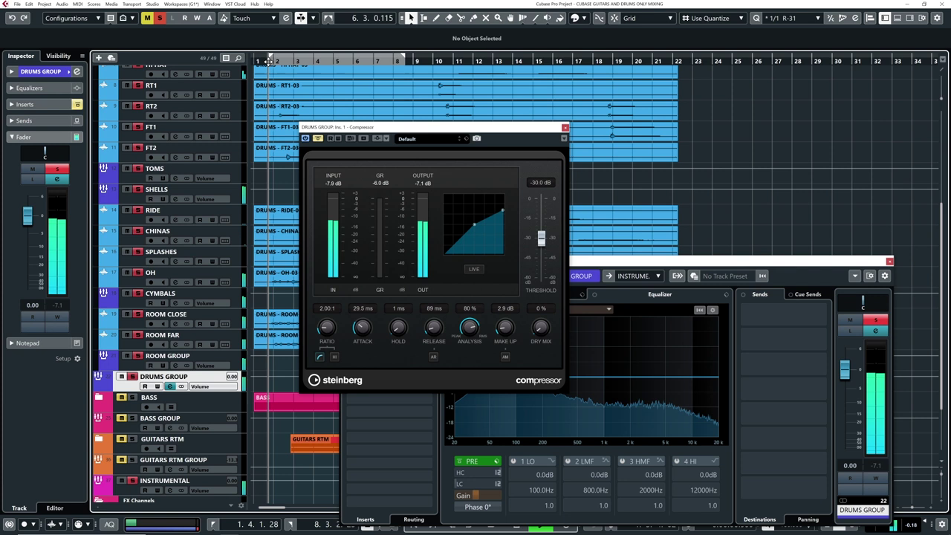
left_click(318, 139)
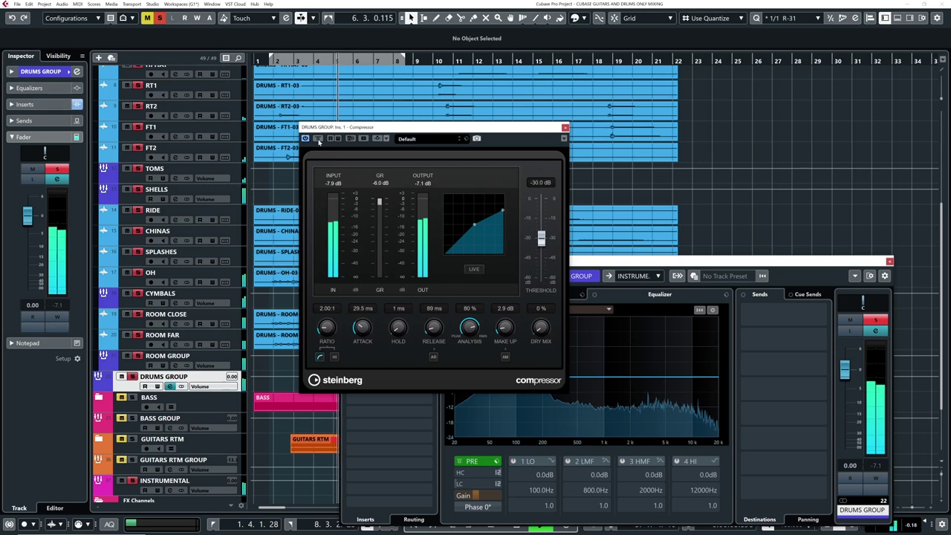
Clear the solo, check the drum bus compression in the full mix with the threshold at -29.6 dB, and close the Compressor
left_click(160, 19)
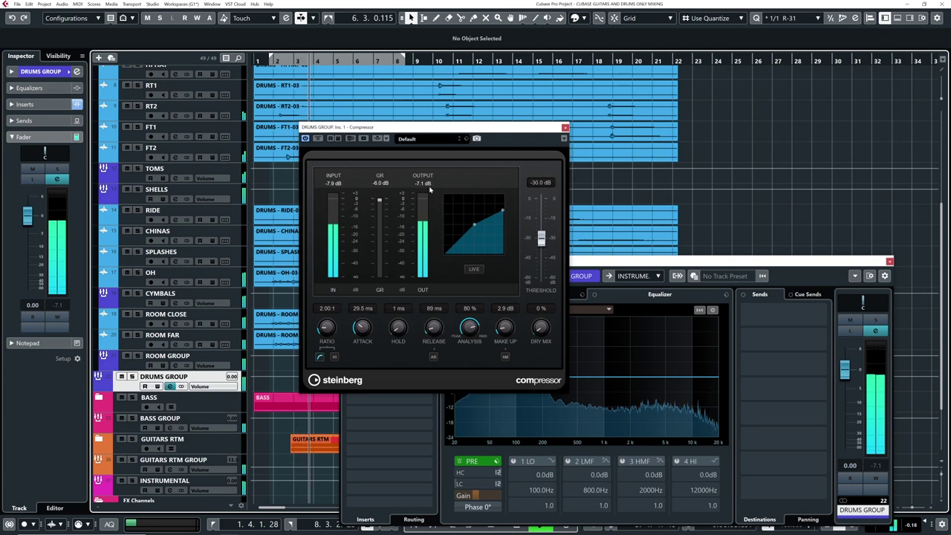
left_click(318, 139)
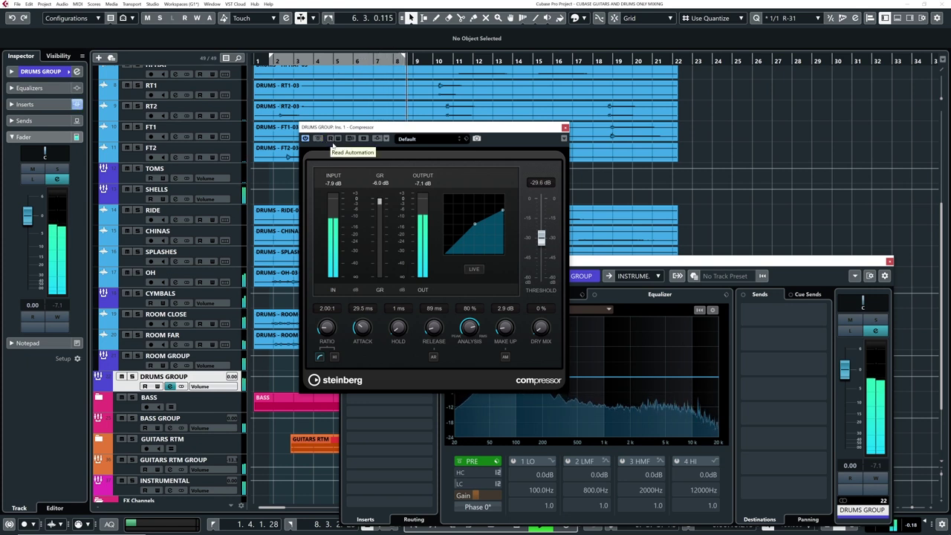
left_click(565, 128)
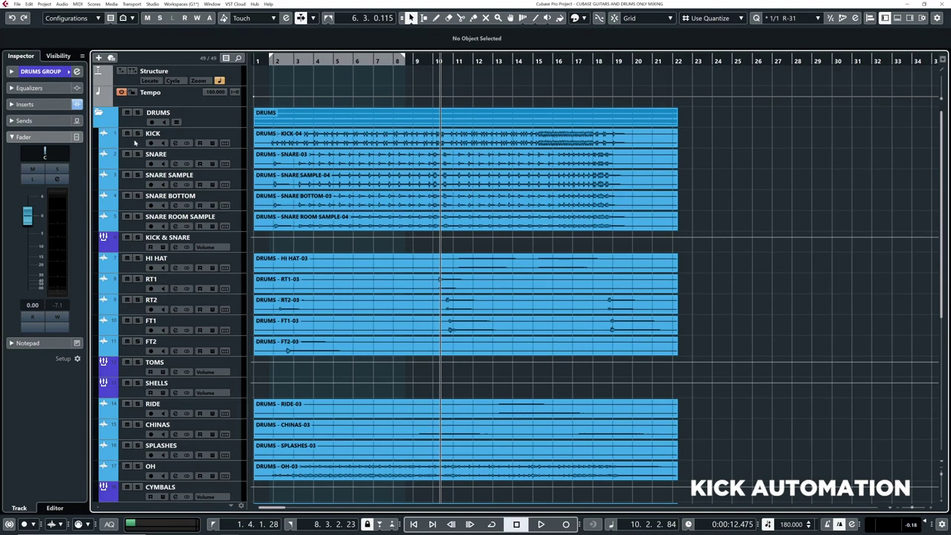
Play the mix from just before bar 15, stop it, and show the KICK track's volume automation lane at an enlarged height
left_click(534, 63)
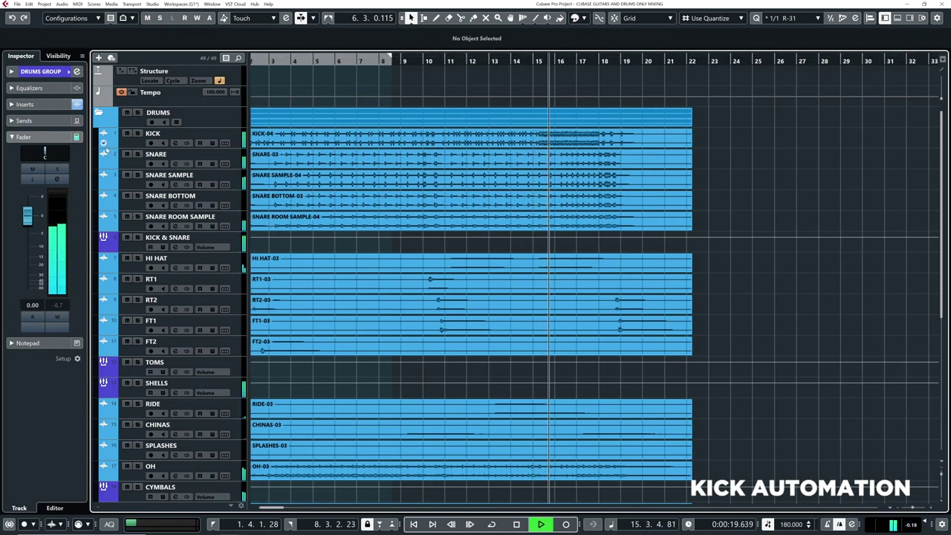
key("space")
left_click(104, 146)
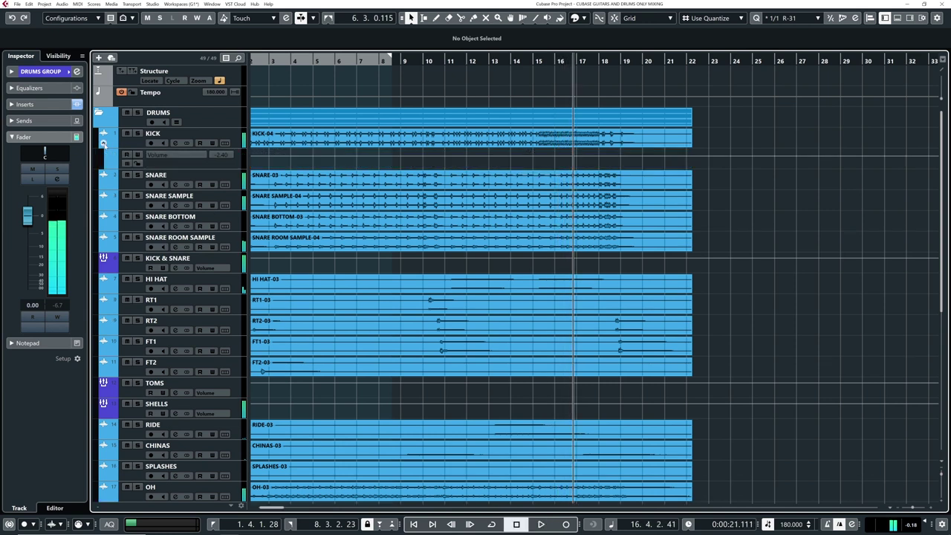
left_click_drag(197, 170, 207, 203)
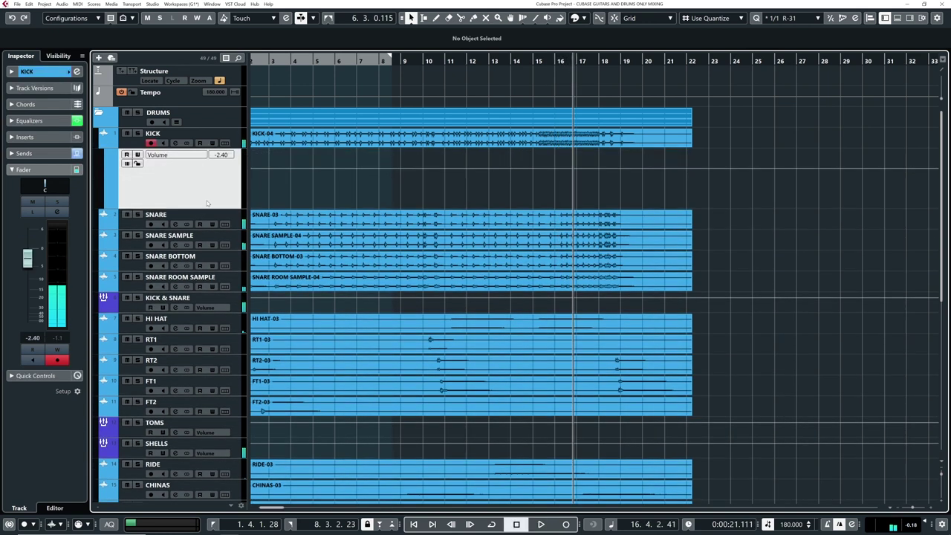
Select the KICK volume automation from bar 15 to bar 18 over the fast kick passage and lower it to -4.08 dB
key("h")
key("h")
key("h")
key("h")
key("h")
key("h")
key("h")
key("h")
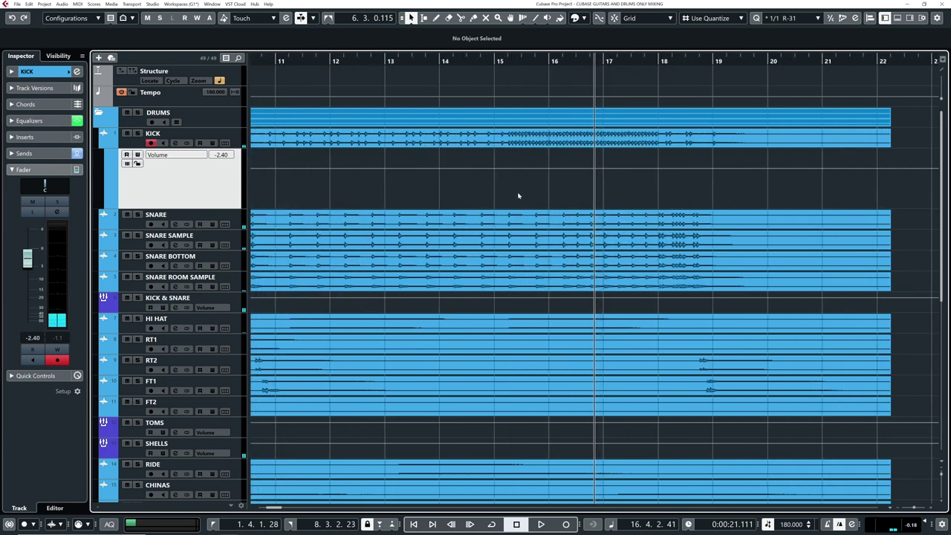
key("g")
key("g")
scroll(512, 195, "right", 2)
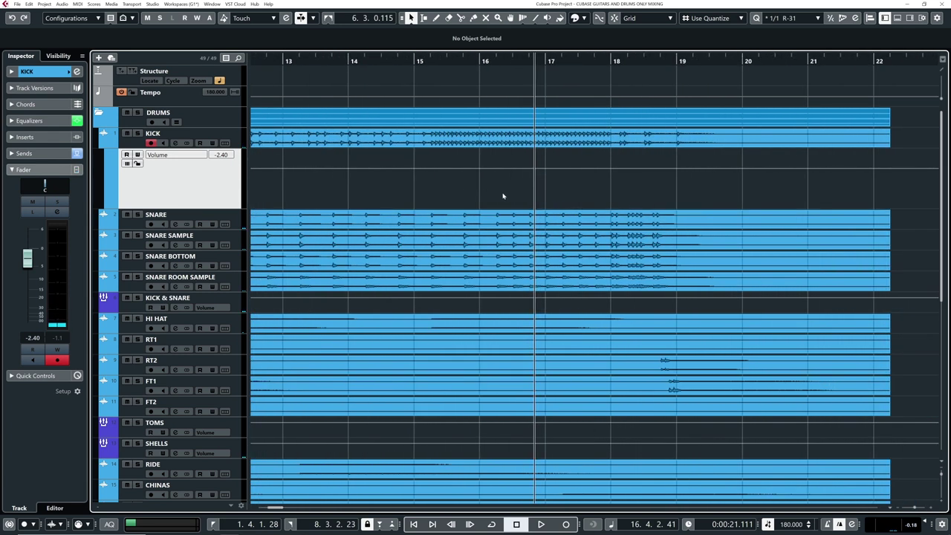
right_click(428, 188)
left_click(442, 186)
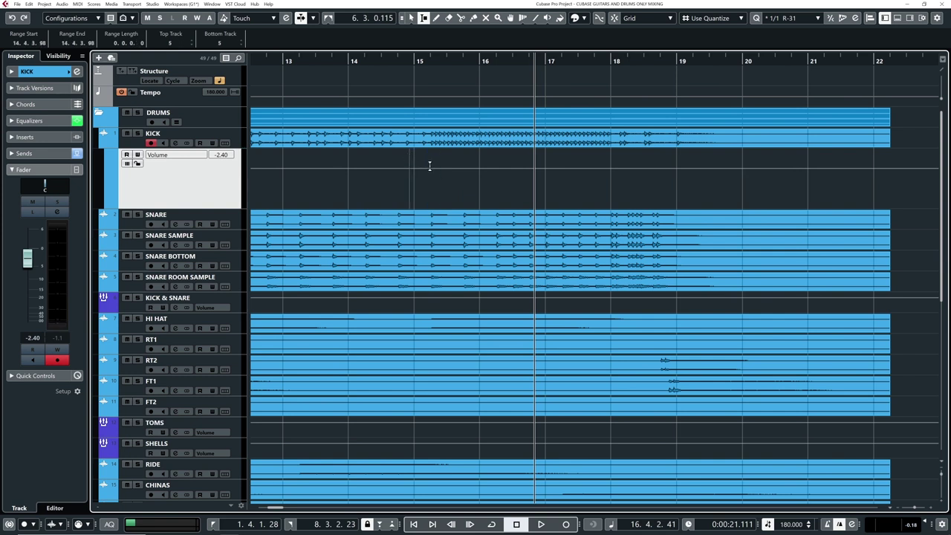
left_click_drag(438, 171, 599, 166)
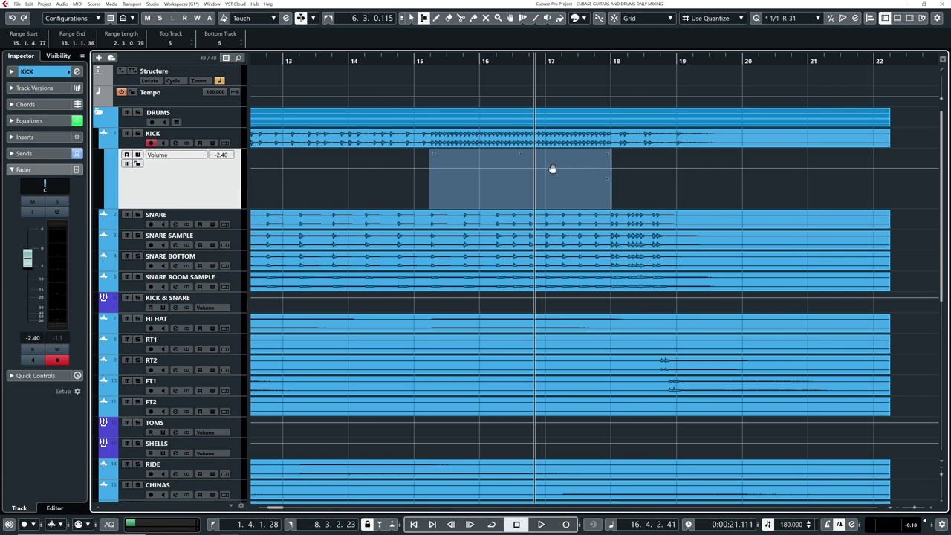
left_click(521, 152)
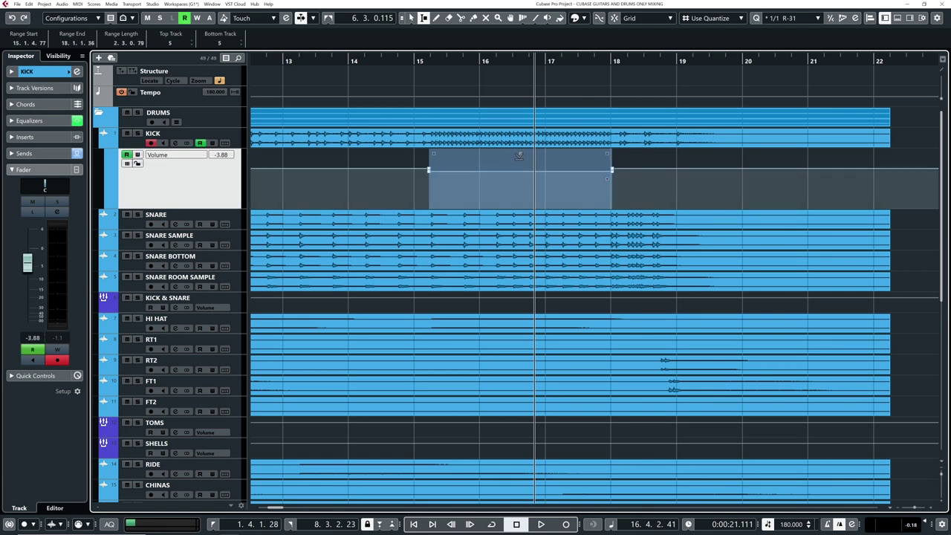
key("1")
Audition the fast kick passage, raise its KICK volume automation to -3.26 dB, and replay it from about bar 15
left_click(380, 62)
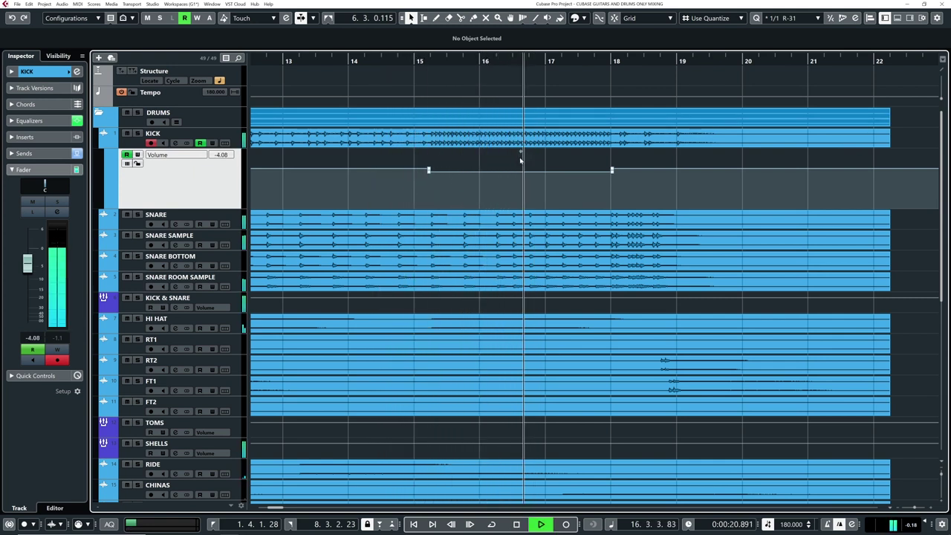
key("space")
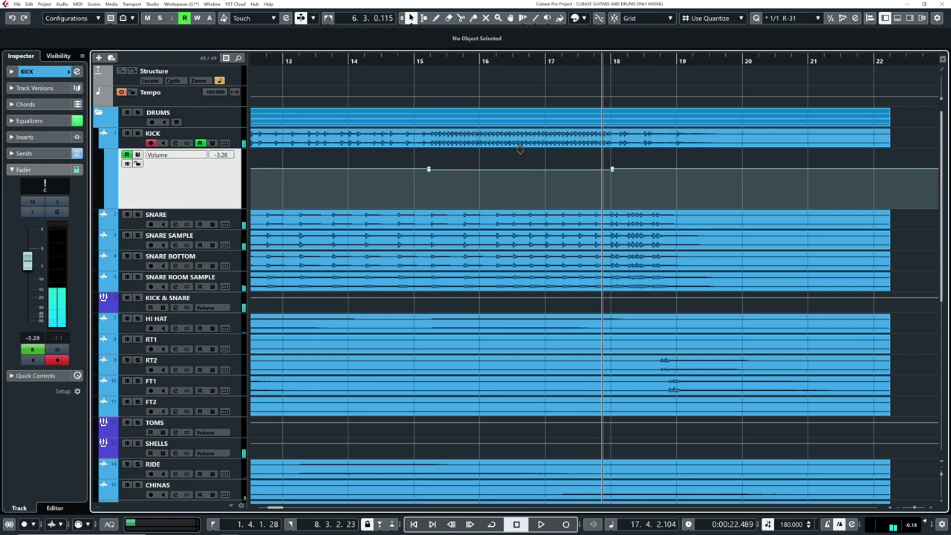
double_click(418, 61)
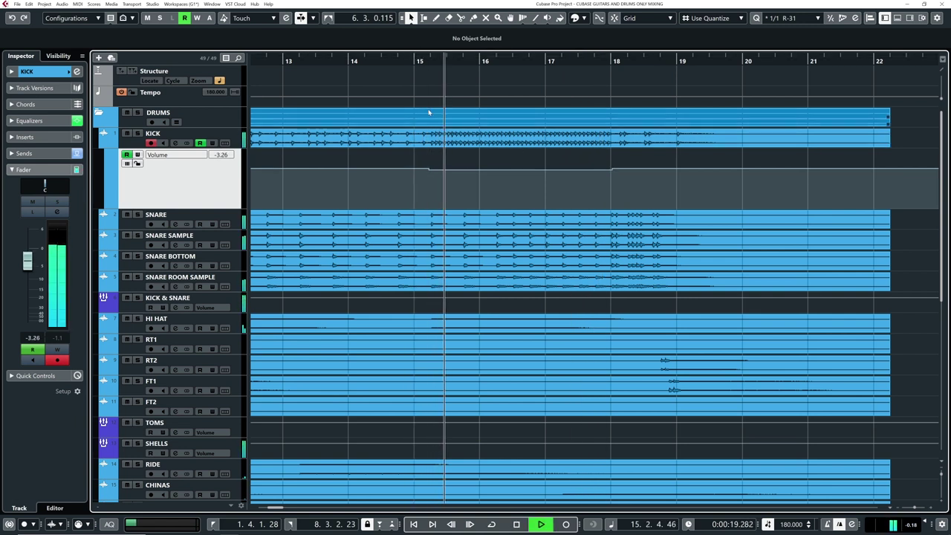
key("g")
key("g")
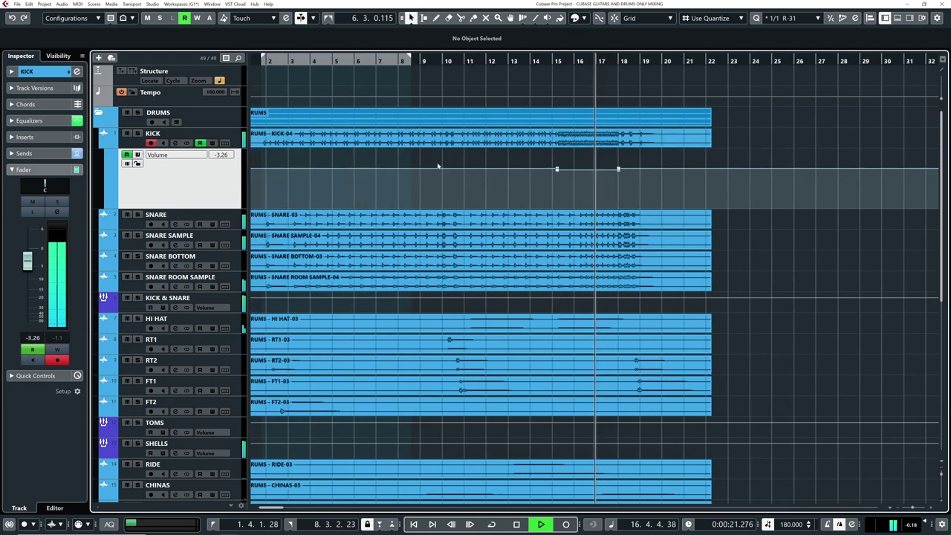
key("g")
key("g")
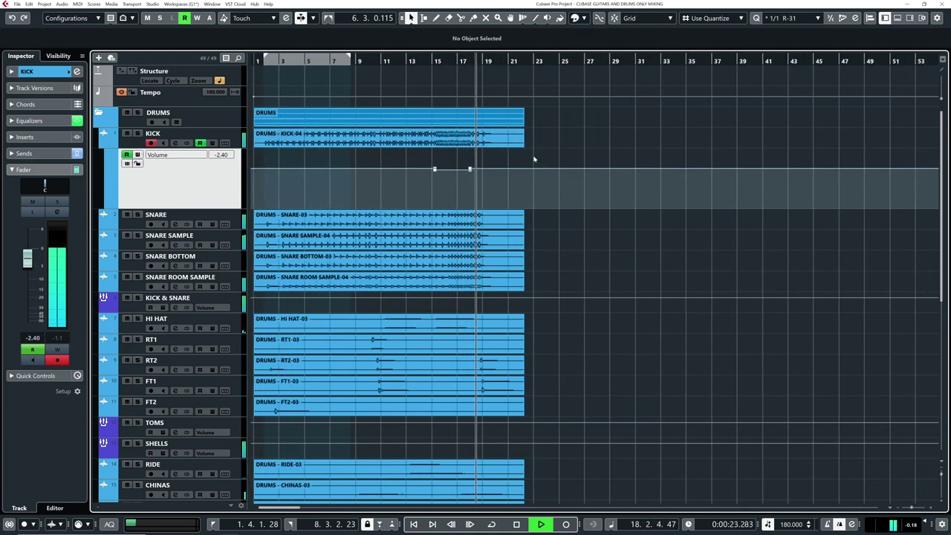
Play the full mix from the beginning and hide the KICK automation lane
left_click_drag(255, 59, 251, 60)
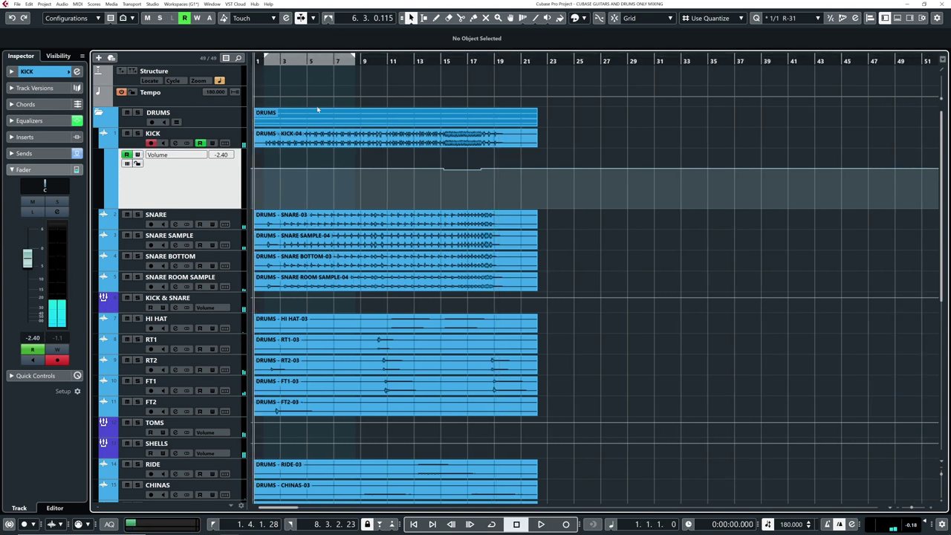
key("space")
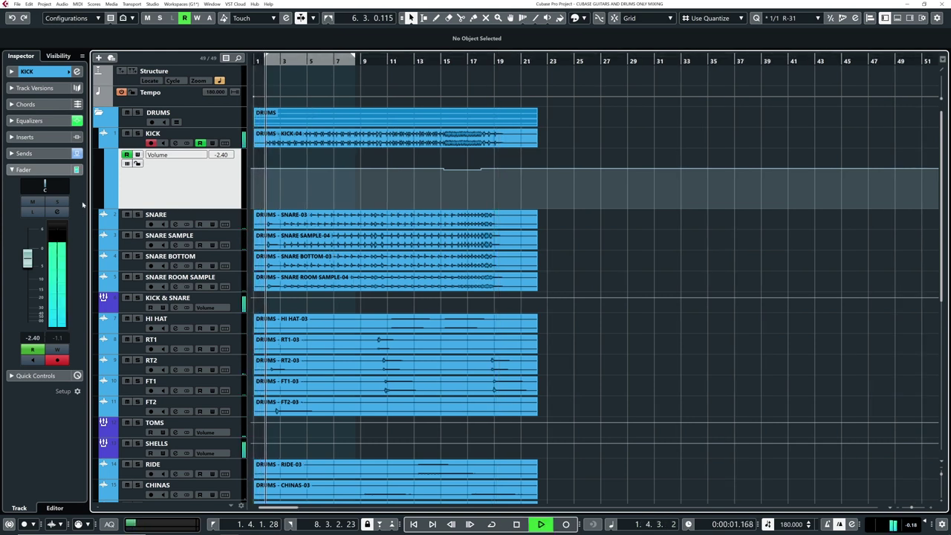
left_click(103, 144)
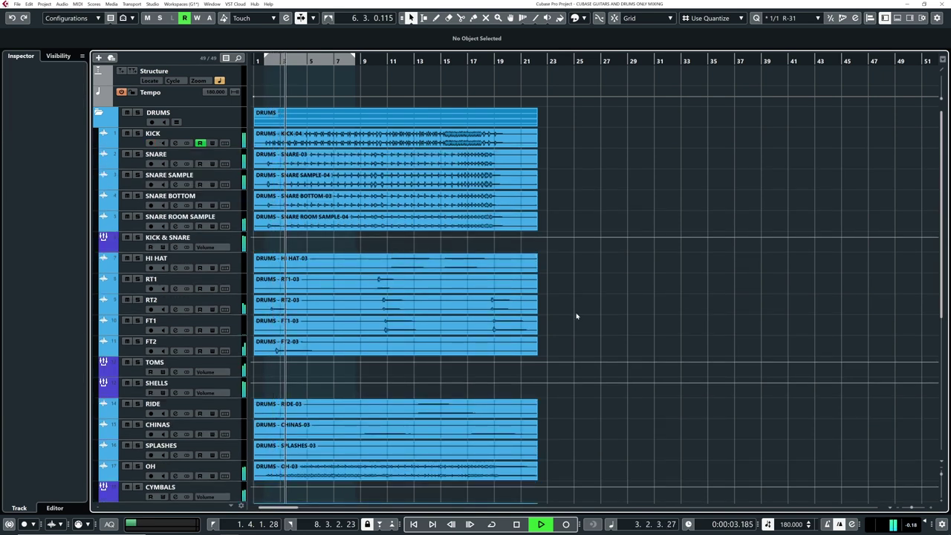
Check the KICK channel settings, disarm the track, and listen to the mix until about bar 19
scroll(575, 316, "down", 2)
left_click(128, 102)
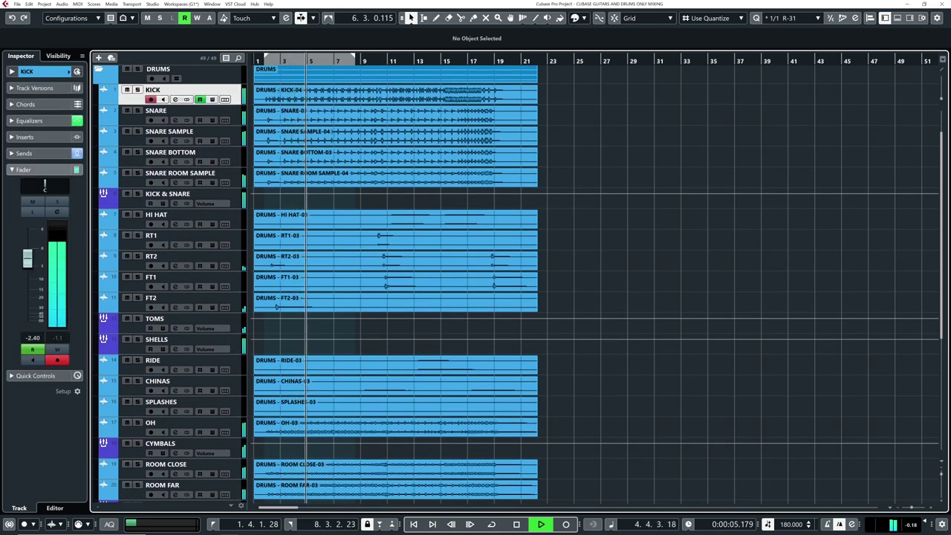
left_click(76, 72)
left_click(76, 72)
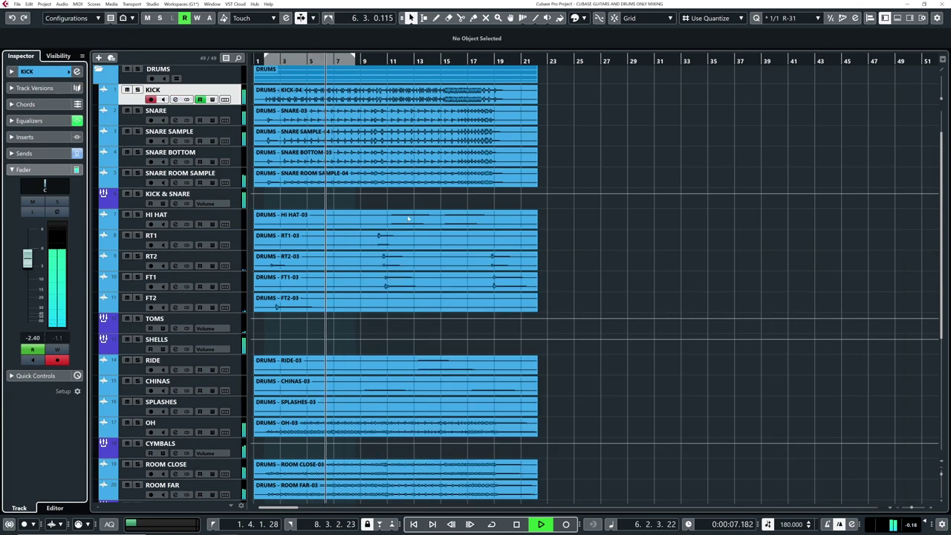
left_click(153, 100)
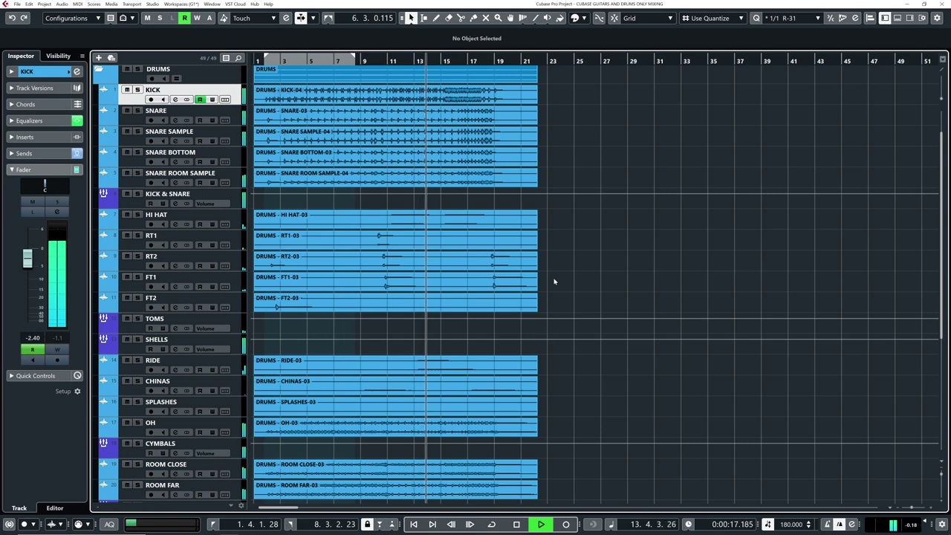
scroll(555, 268, "down", 2)
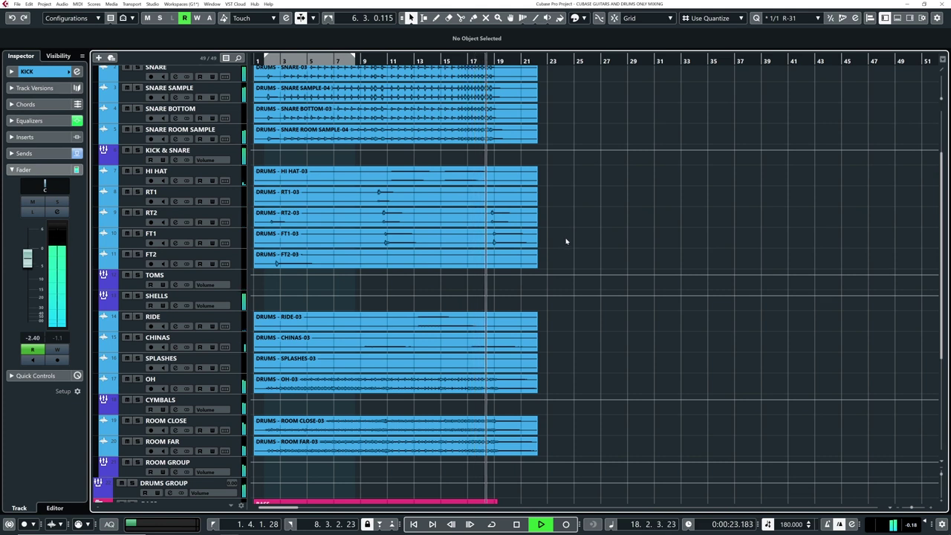
key("space")
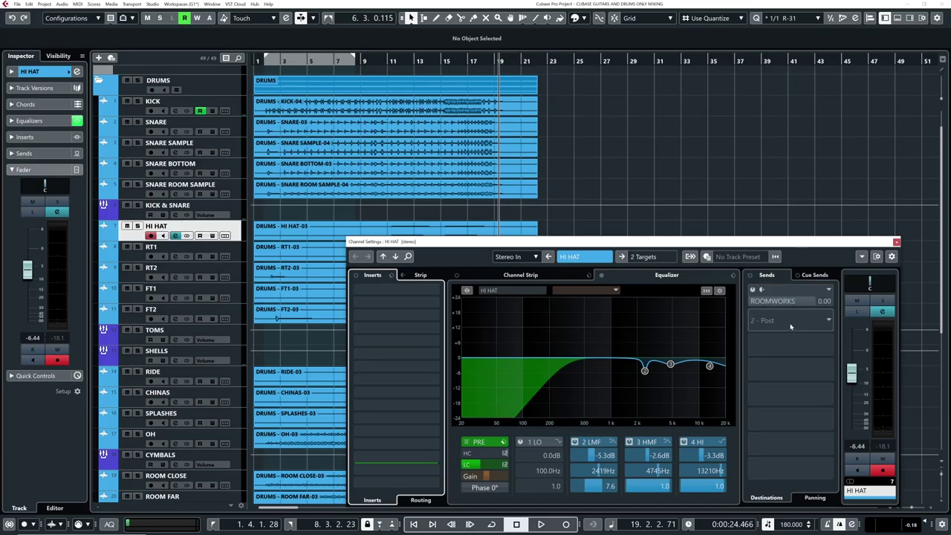
Close the HI HAT channel settings and add a ROOMWORKS send at 0.00 dB to the RIDE channel
left_click(897, 243)
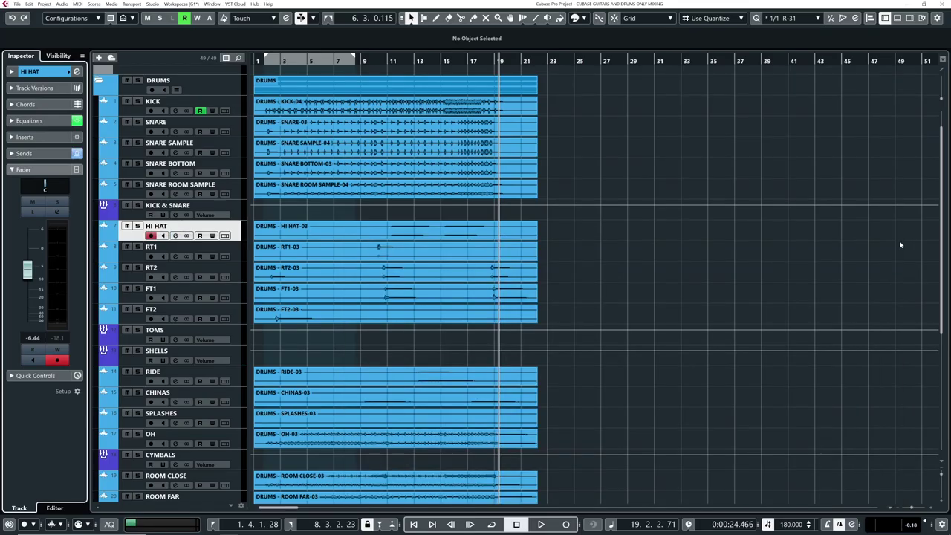
scroll(134, 344, "down", 1)
left_click(135, 346)
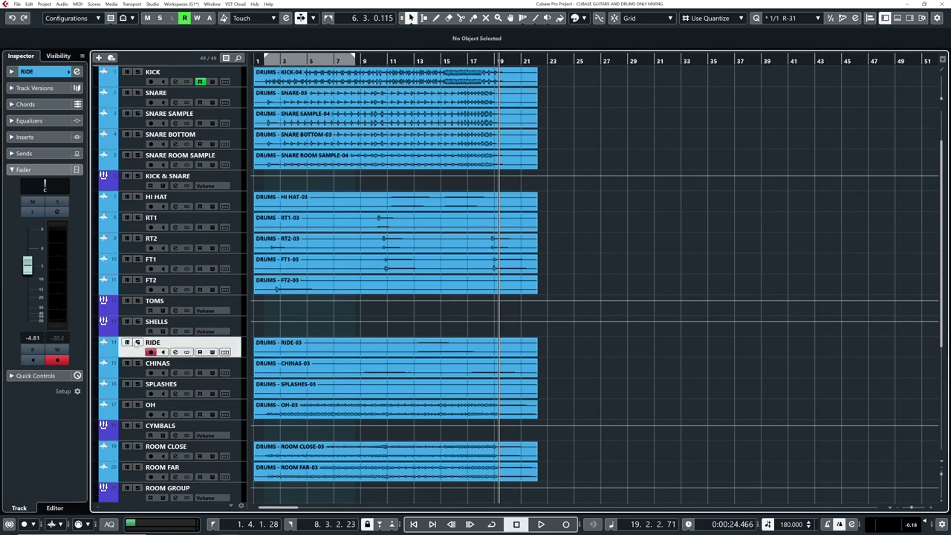
left_click(77, 71)
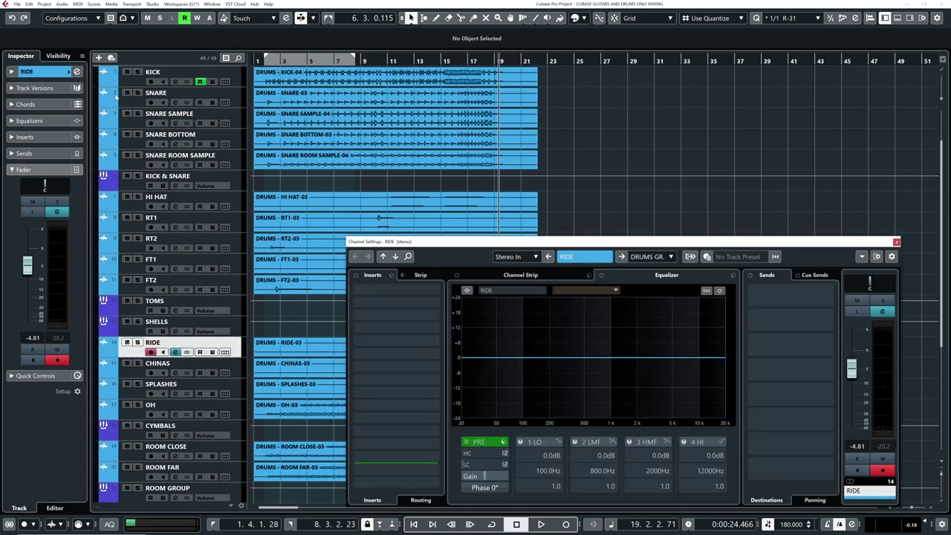
left_click(827, 293)
left_click(787, 329)
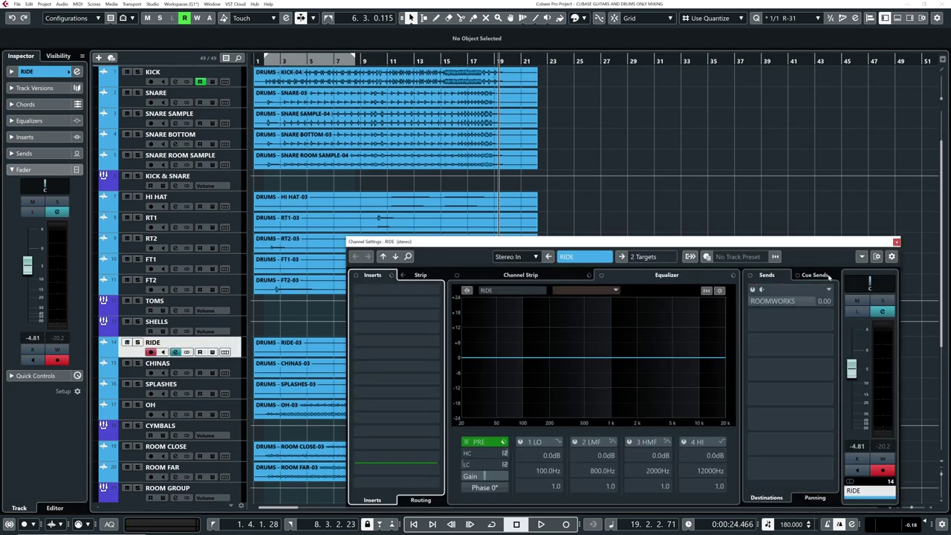
left_click(897, 242)
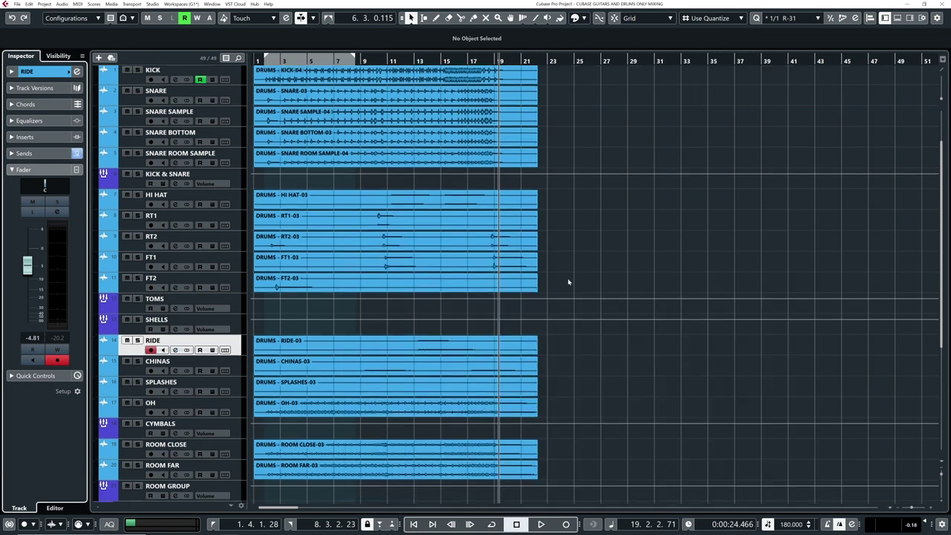
Check the TOMS group and replay the full mix from near the beginning while looking over the tracks
scroll(204, 246, "down", 1)
left_click(129, 295)
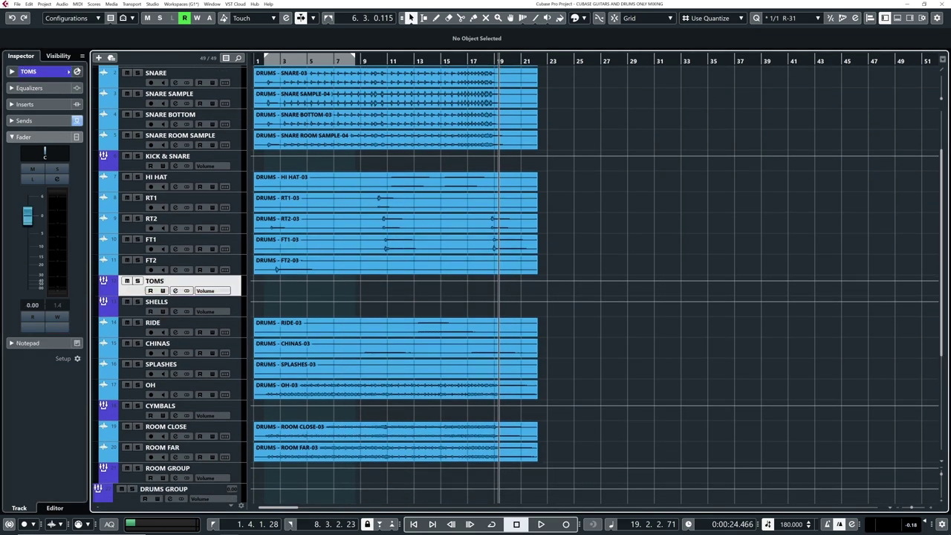
key("e")
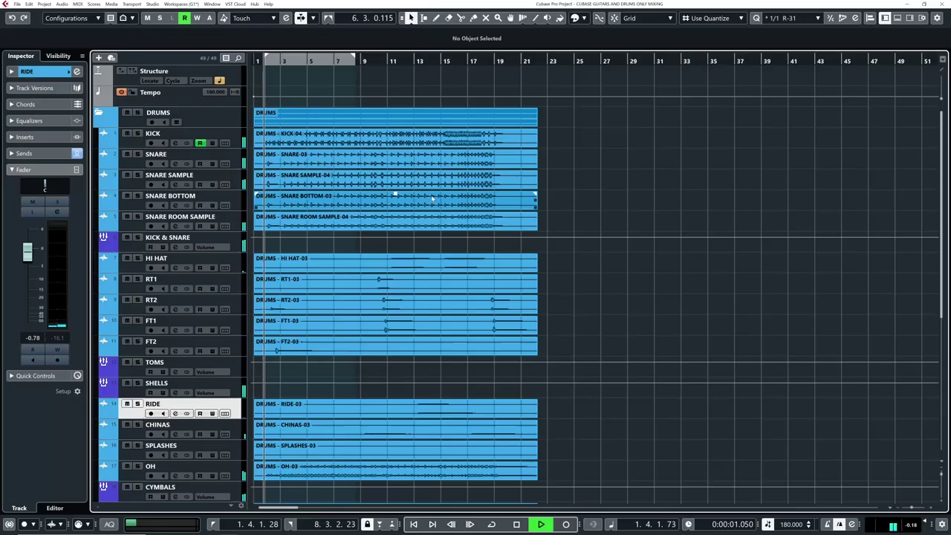
scroll(490, 246, "down", 4)
scroll(498, 240, "down", 2)
scroll(499, 234, "up", 5)
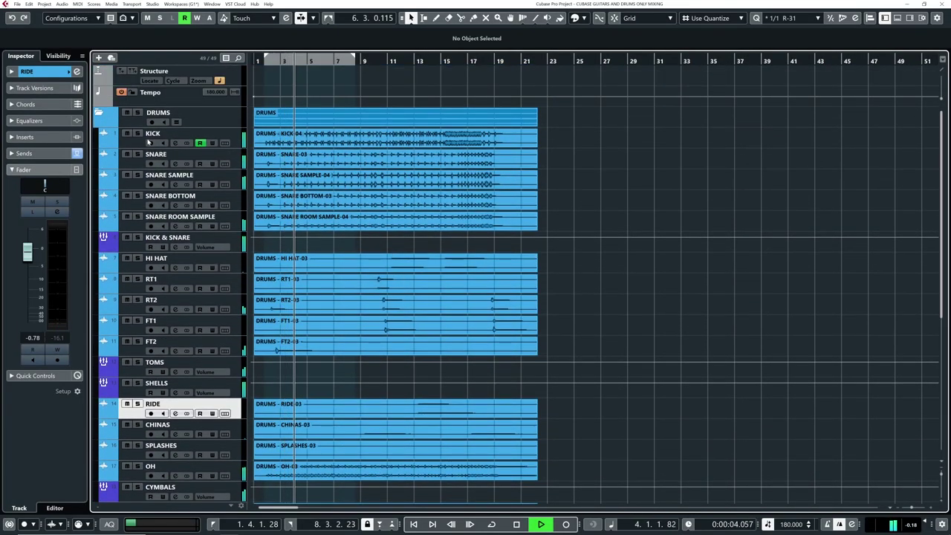
Solo the SNARE track and set its ROOMWORKS send to -3.17 dB during playback
left_click(148, 158)
key("e")
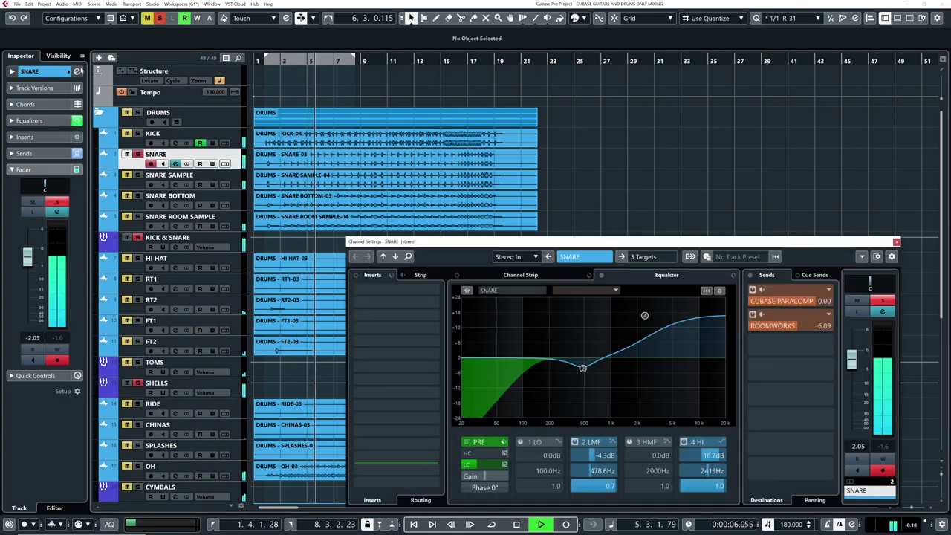
left_click(815, 327, "ctrl")
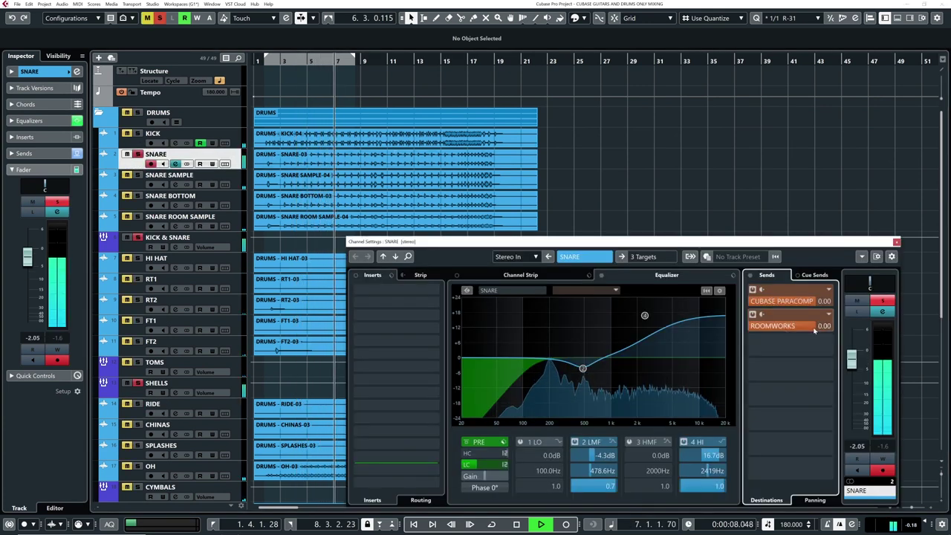
left_click_drag(815, 330, 802, 331)
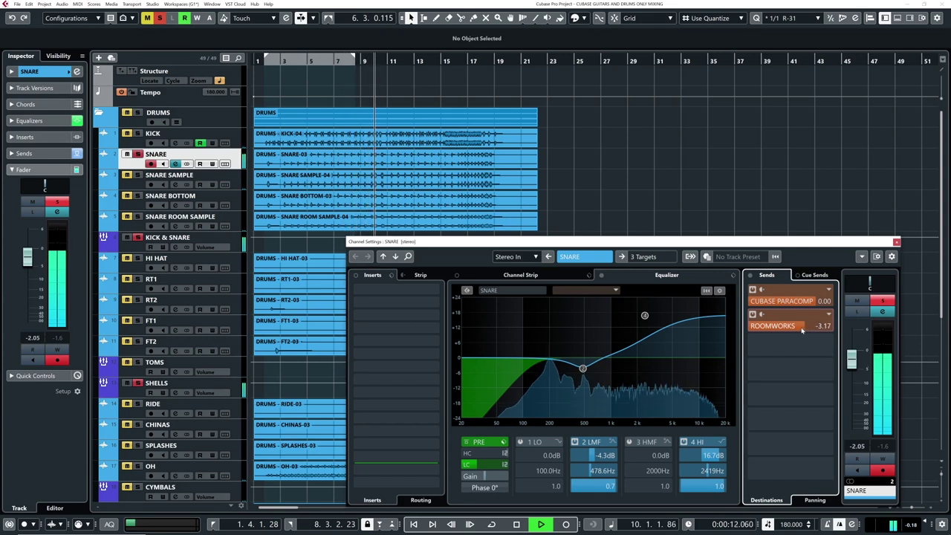
key("space")
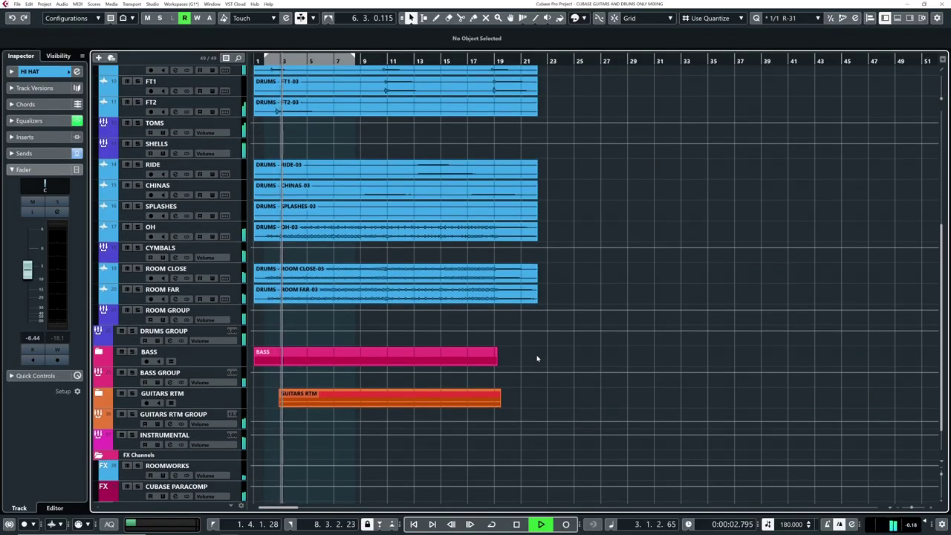
Set the SNARE level to -4.19 dB while auditioning the full mix with bass and guitars
scroll(571, 352, "up", 5)
scroll(577, 348, "up", 5)
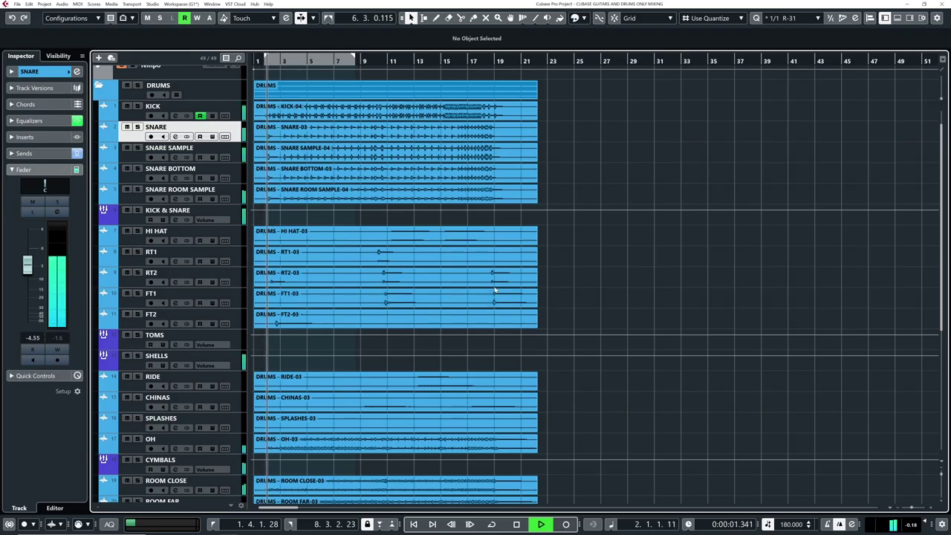
left_click(300, 18)
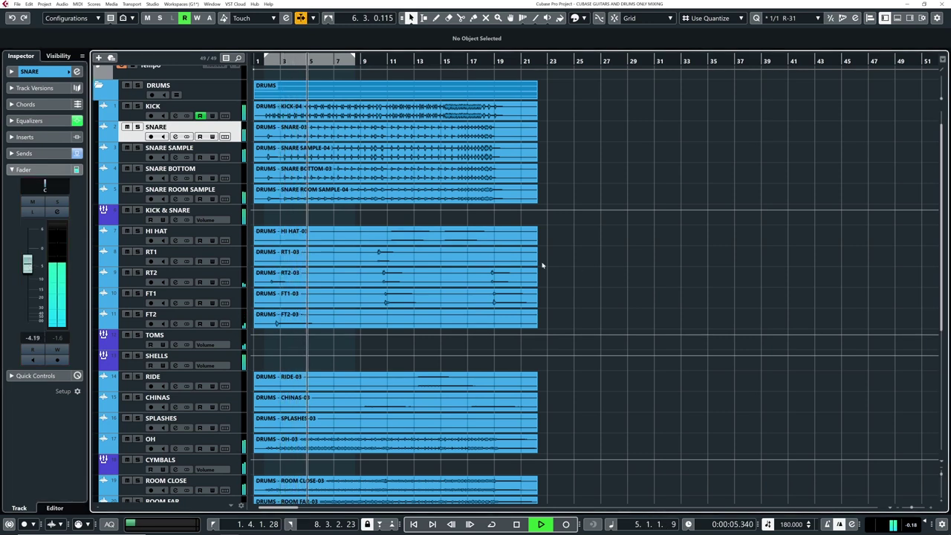
scroll(594, 320, "down", 5)
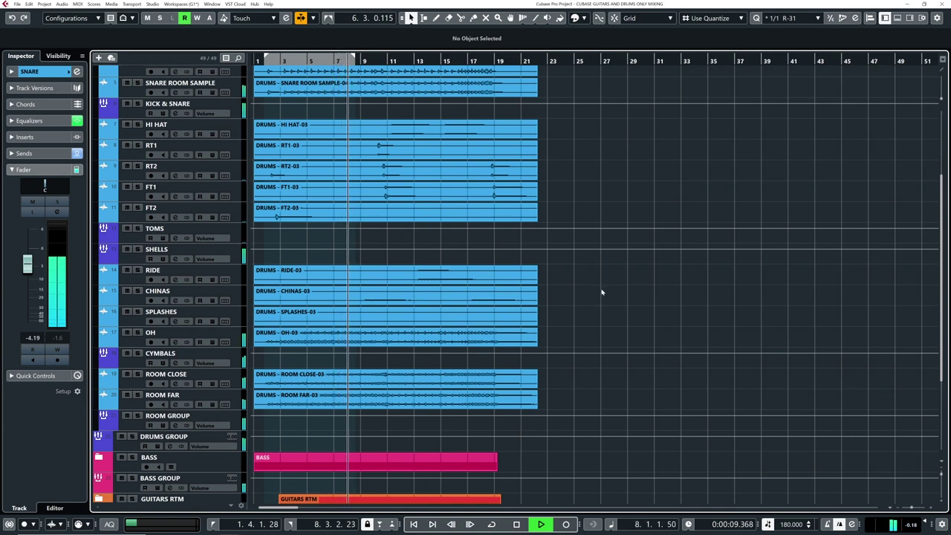
scroll(592, 293, "down", 2)
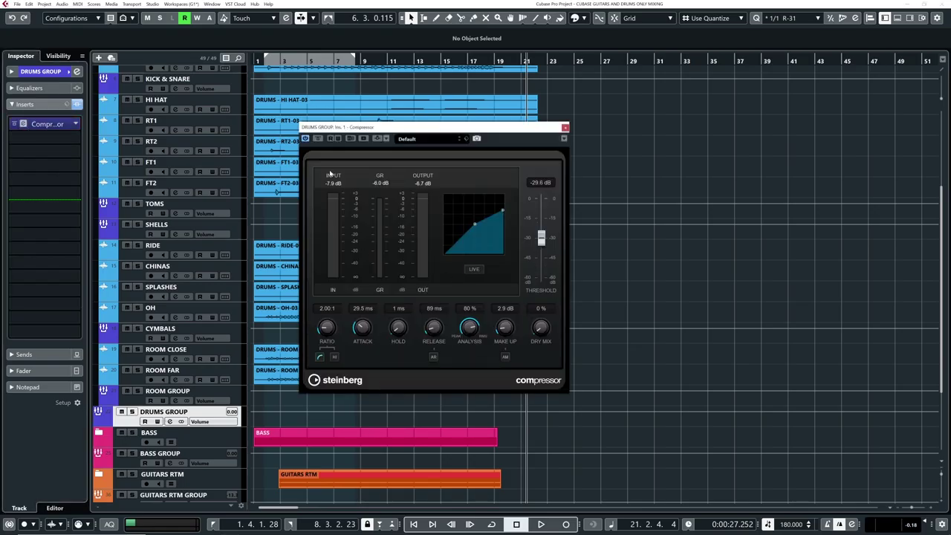
Solo the DRUMS folder and play it from bar 1 with the DRUMS GROUP compressor in view
left_click_drag(358, 128, 505, 179)
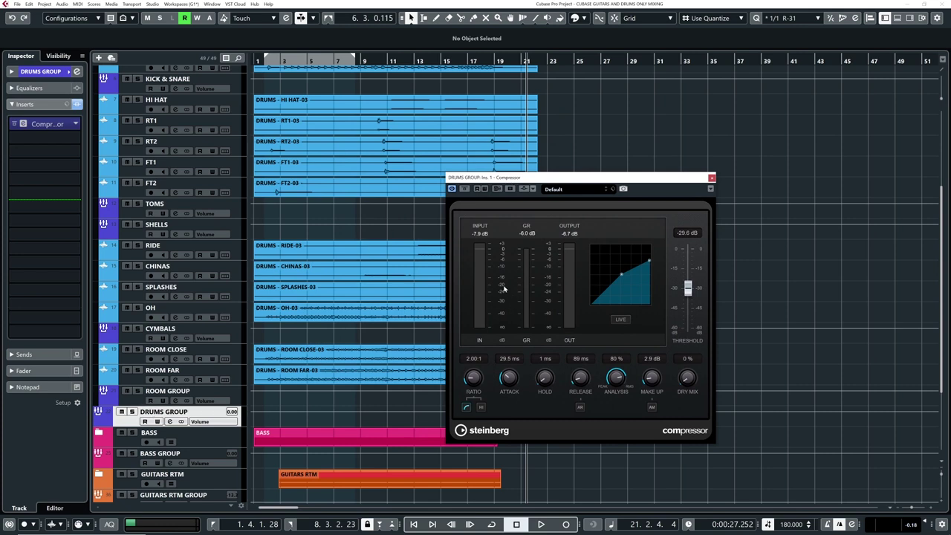
left_click(257, 59)
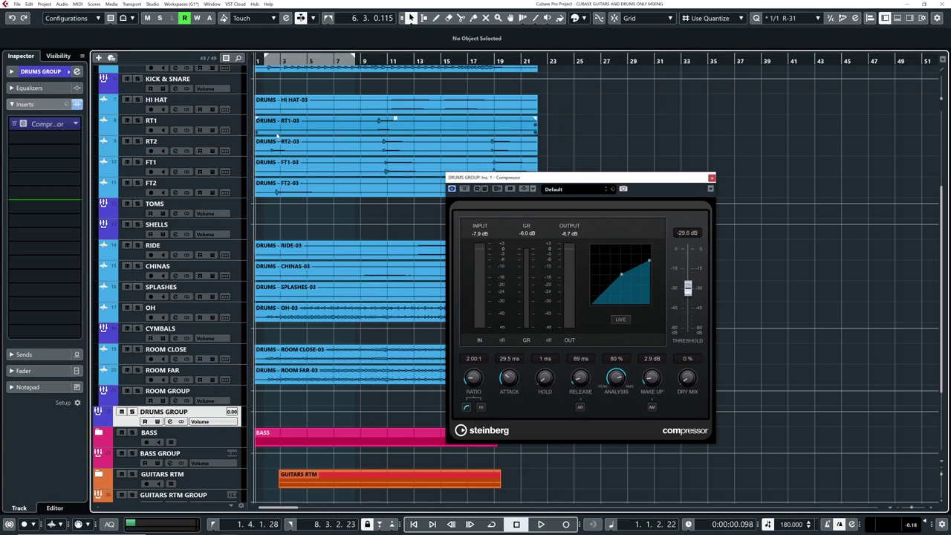
scroll(206, 133, "up", 4)
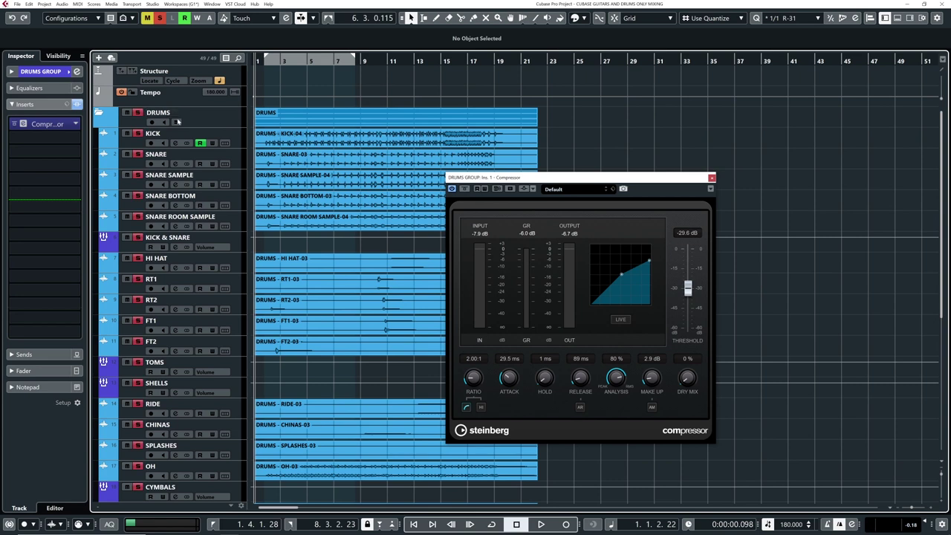
key("space")
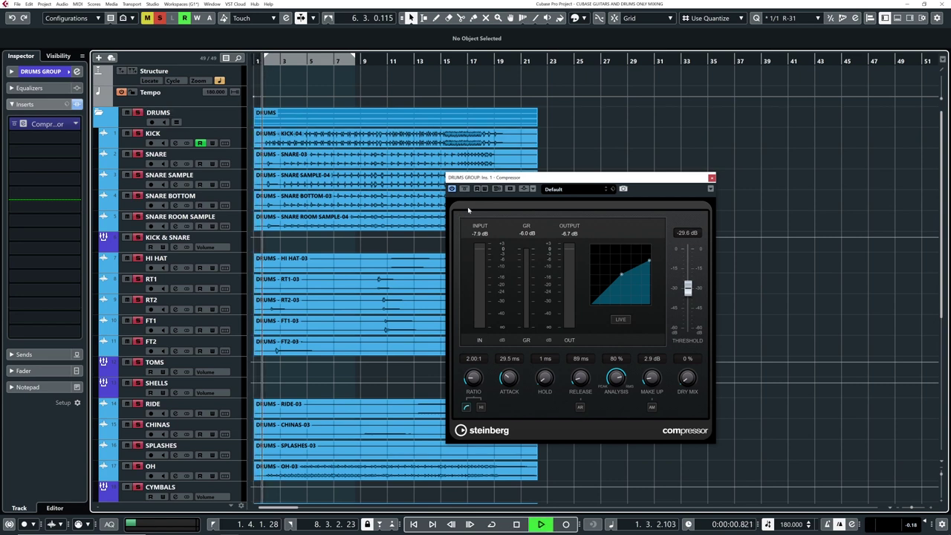
Compare the drums with the DRUMS GROUP compressor bypassed and active, leave it active, and return to the unsoloed full mix
left_click(465, 189)
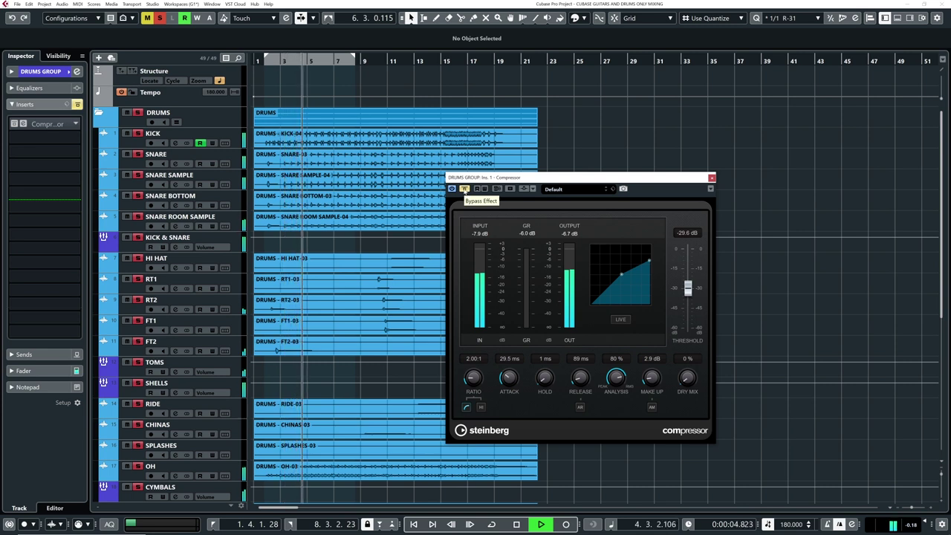
left_click(465, 189)
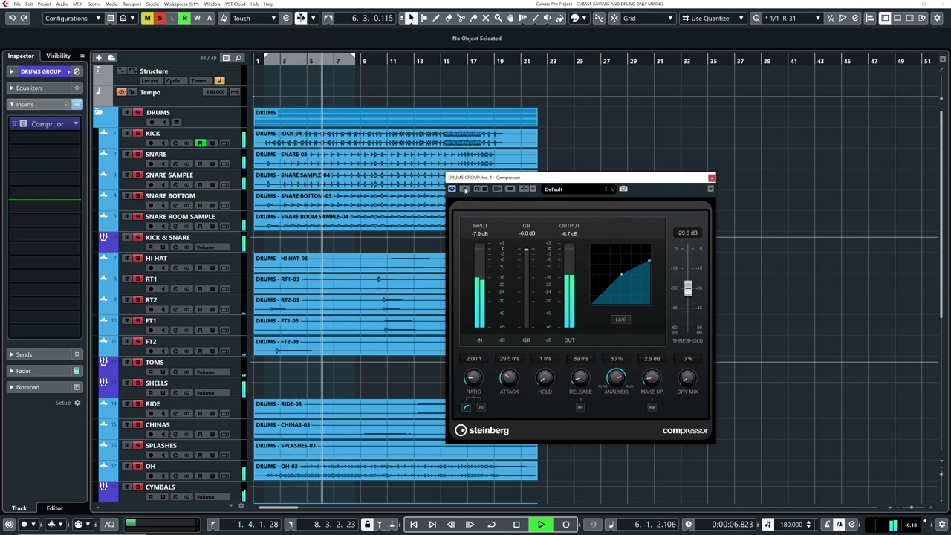
left_click(465, 189)
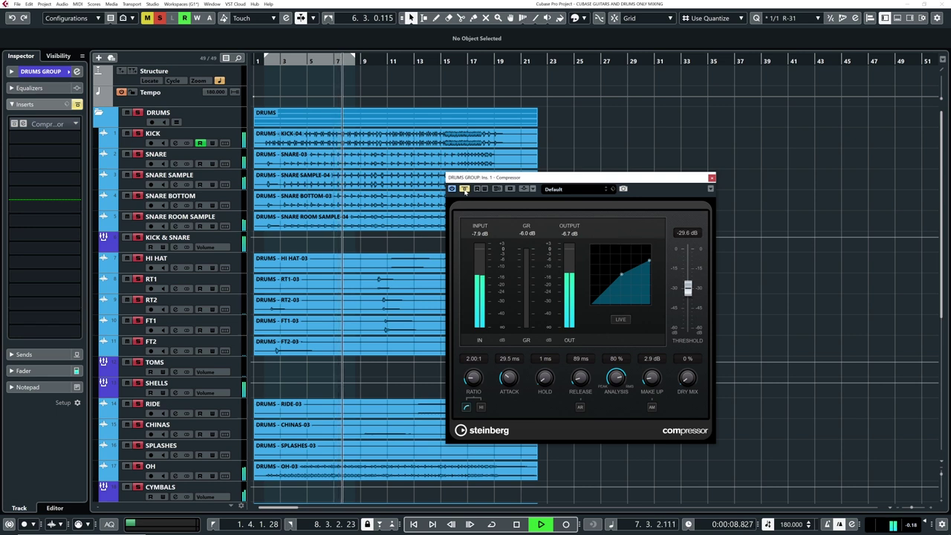
left_click(464, 188)
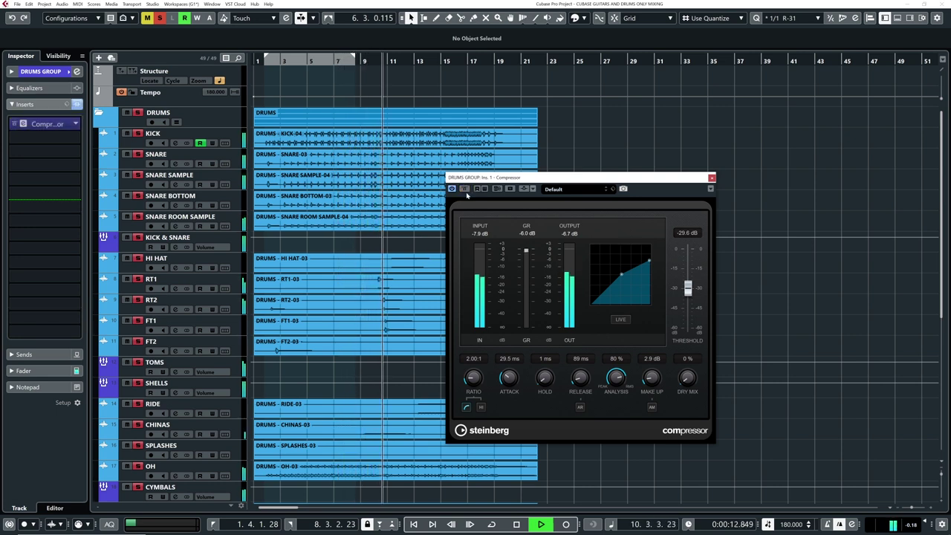
left_click(711, 177)
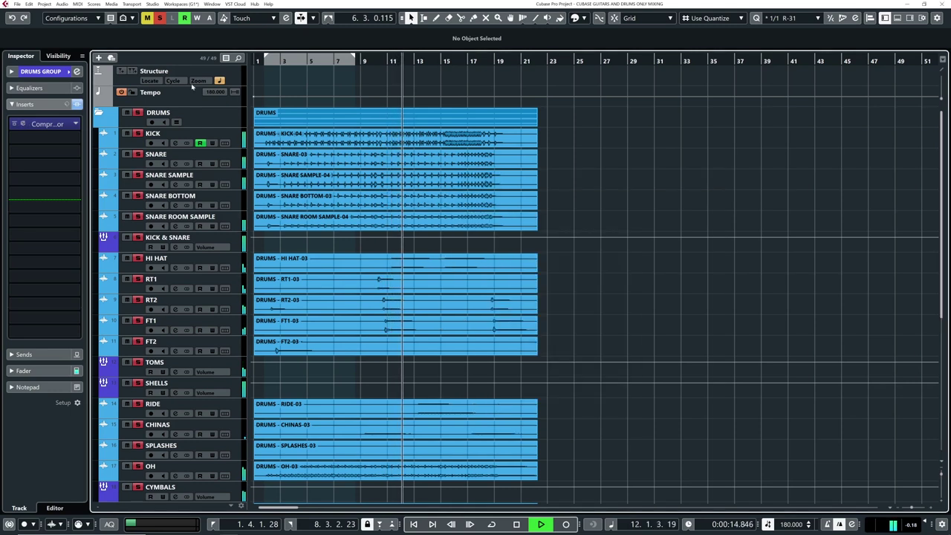
left_click(634, 181)
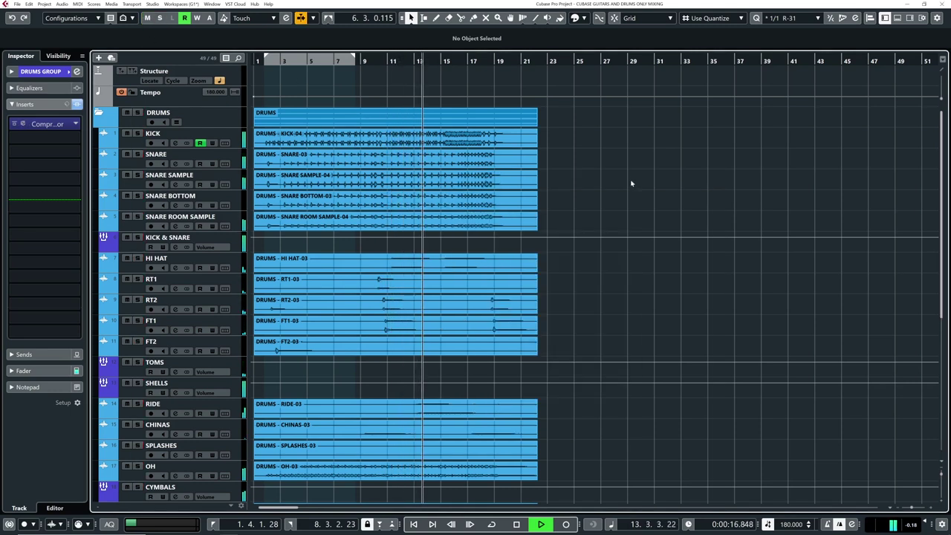